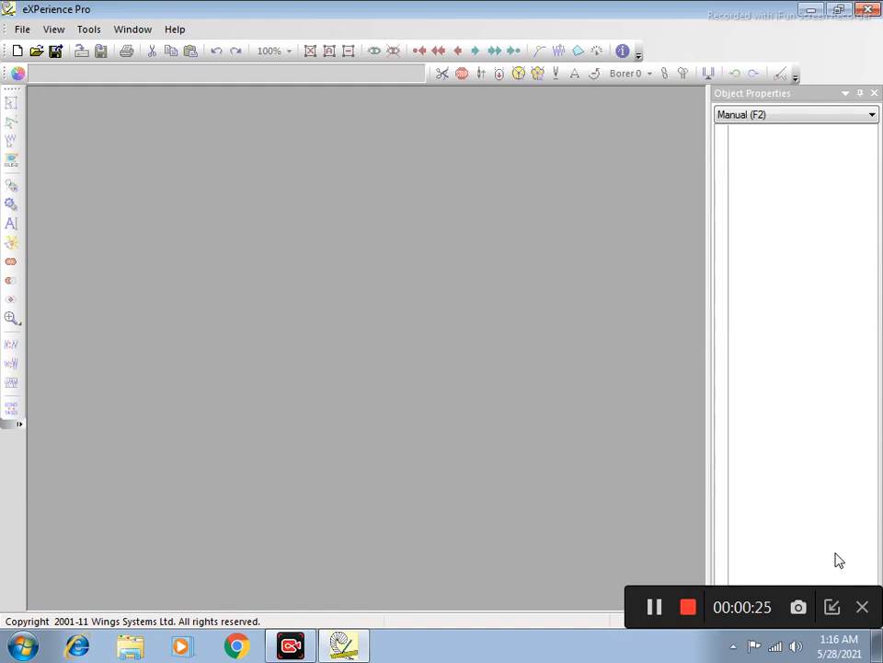
Start a new design and browse to the 4 satin folder inside training for its backdrop image.
left_click(836, 608)
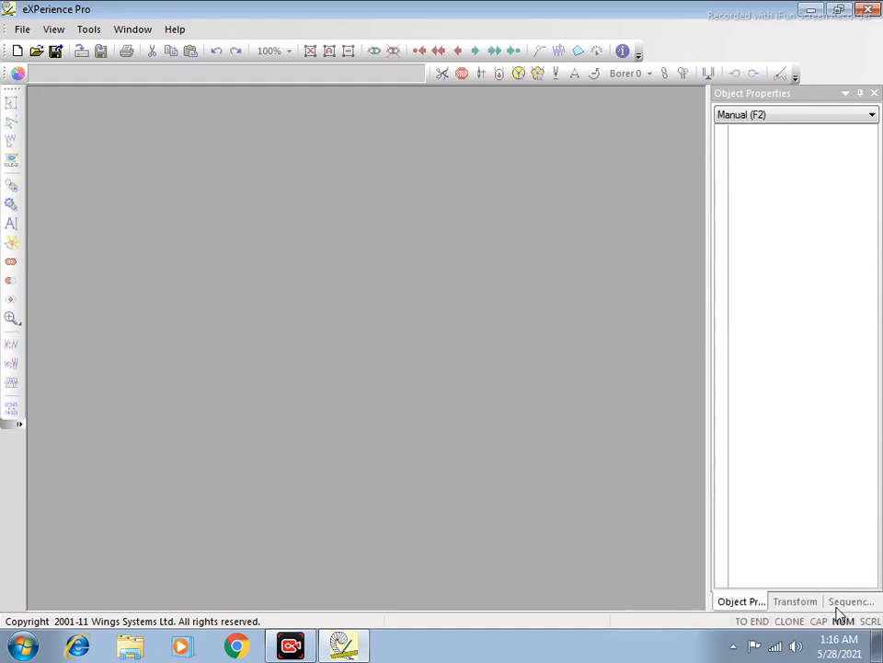
left_click(18, 50)
left_click(538, 365)
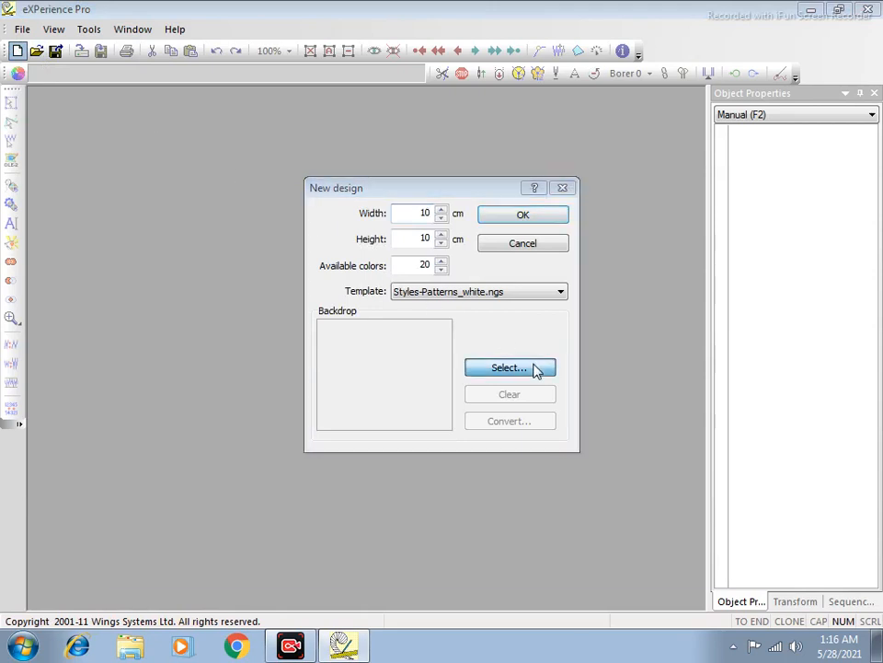
left_click(419, 125)
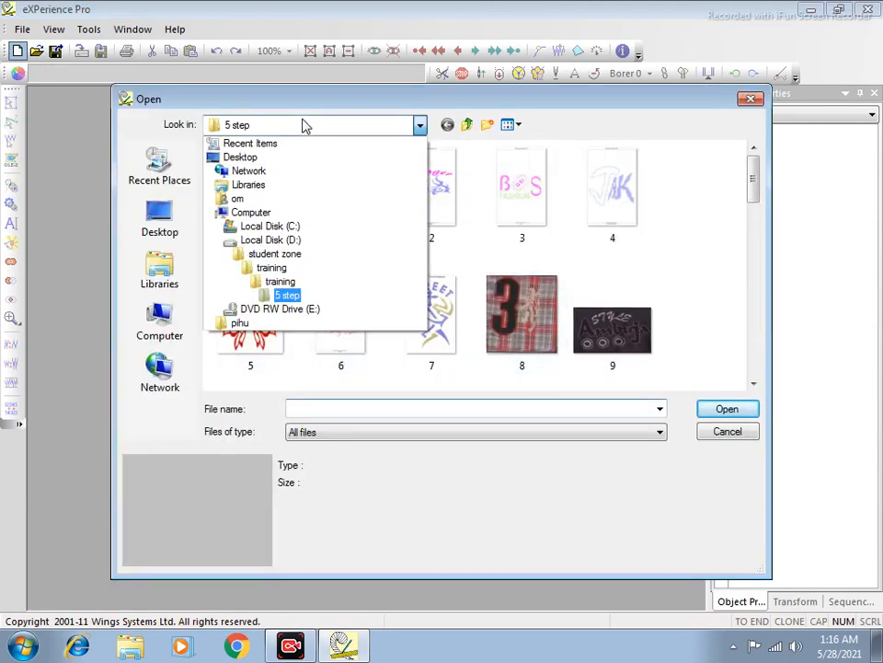
left_click(276, 280)
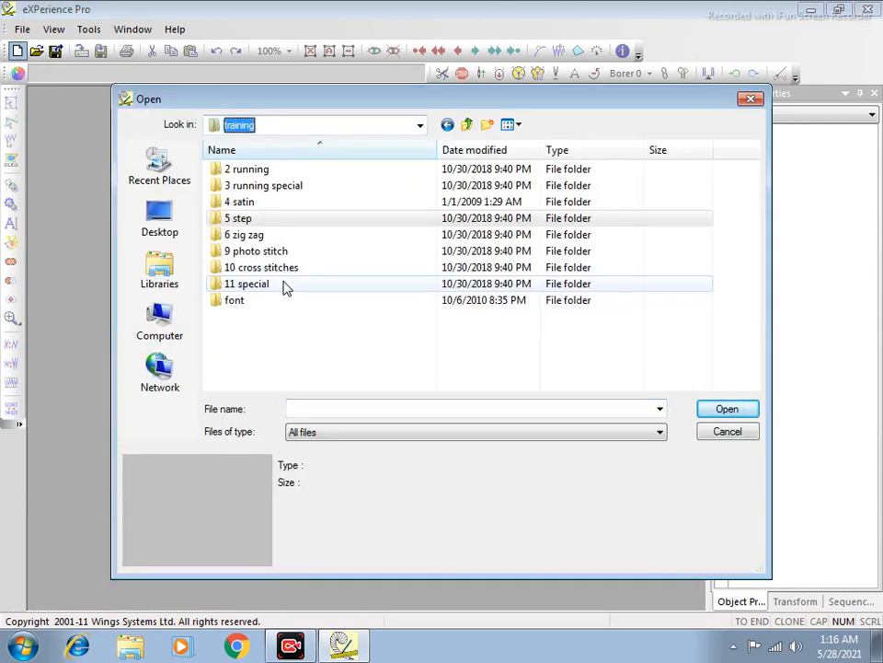
right_click(246, 206)
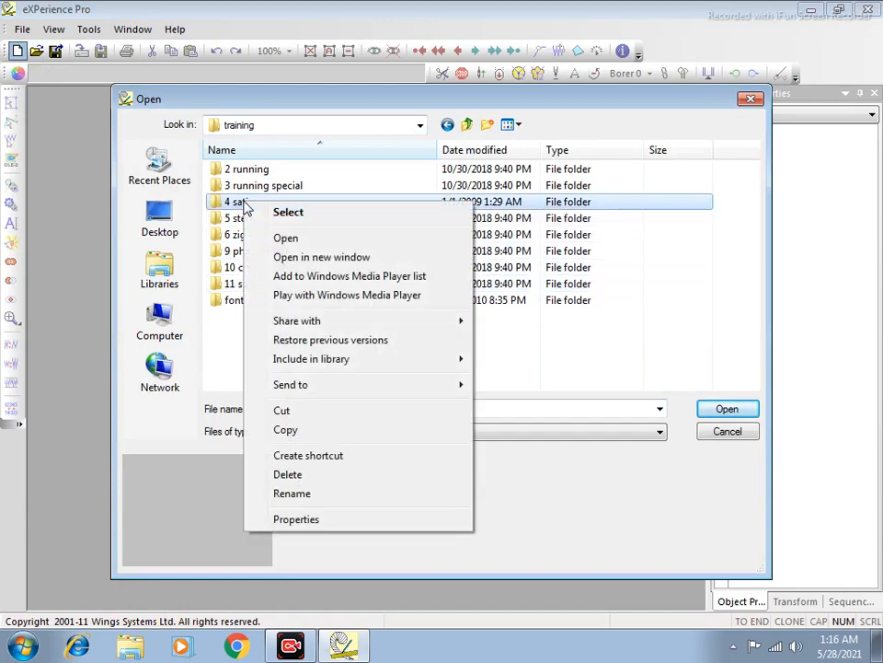
left_click(284, 214)
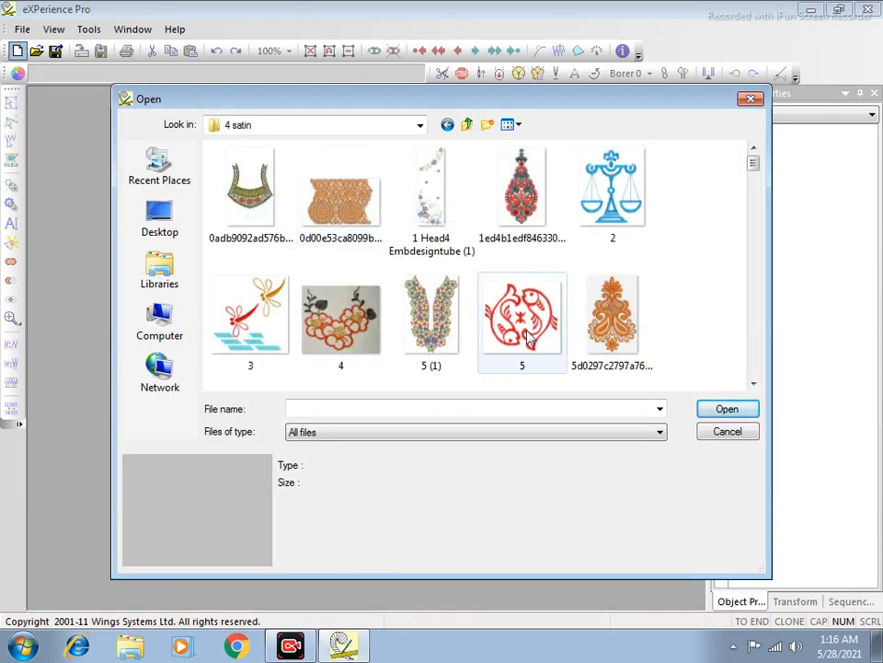
Pick the jkb image with the Skybags logo as the backdrop and create the design with 20 available colors.
left_click(753, 384)
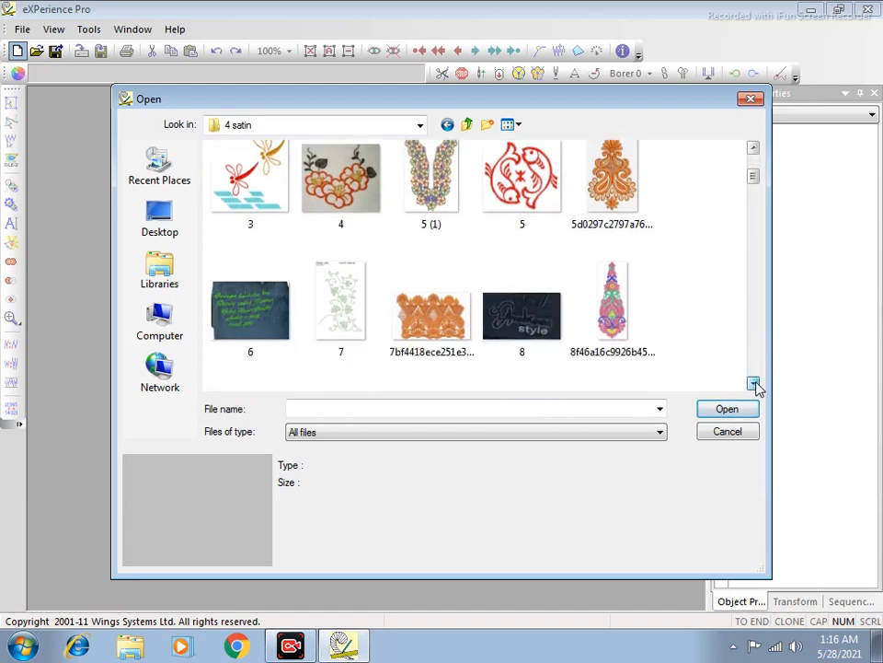
left_click(754, 385)
left_click(754, 385)
left_click(754, 385)
left_click(754, 385)
left_click(754, 385)
left_click(754, 384)
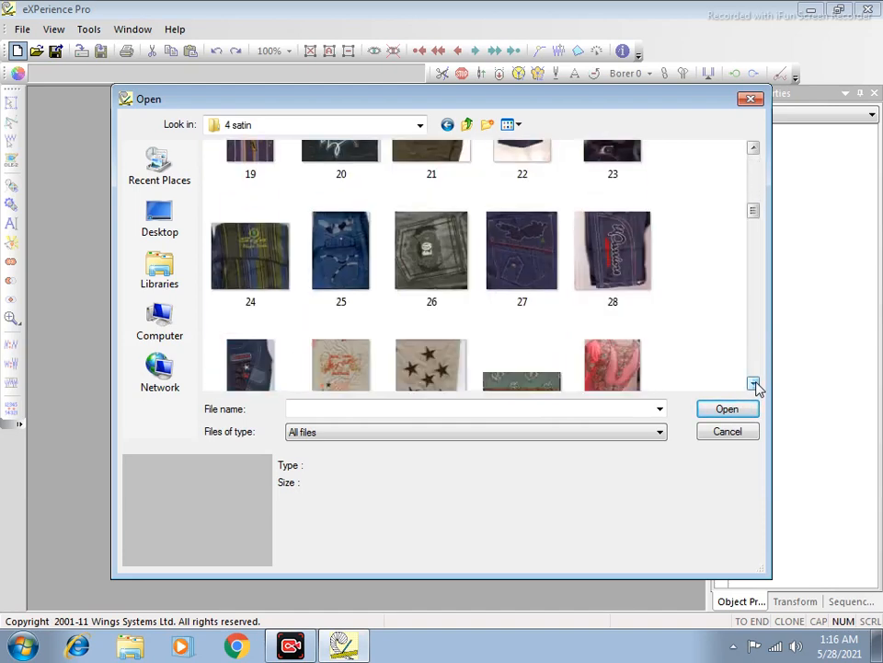
left_click(754, 385)
left_click(754, 384)
left_click(754, 384)
left_click(753, 385)
left_click(753, 384)
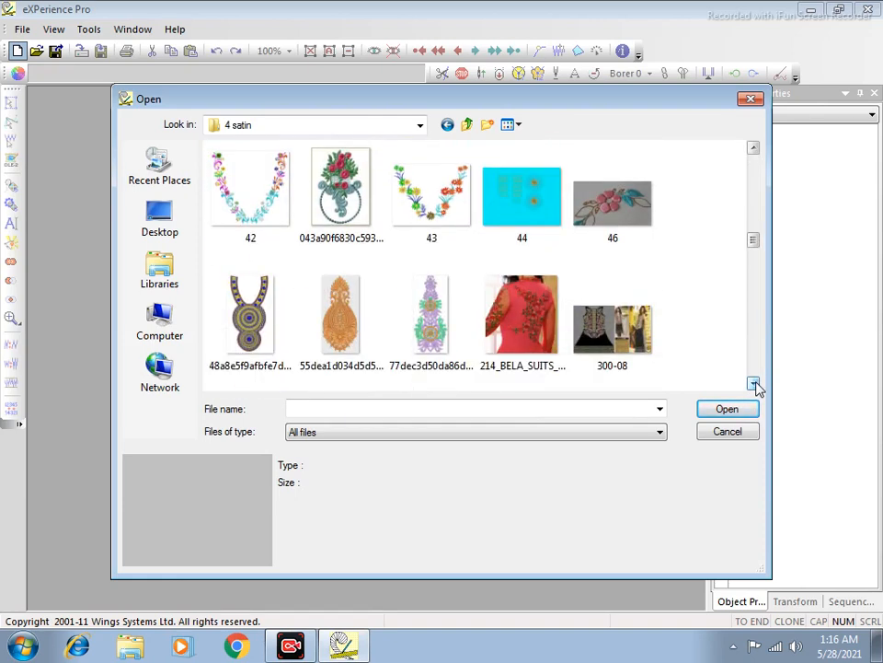
left_click(754, 385)
left_click(754, 384)
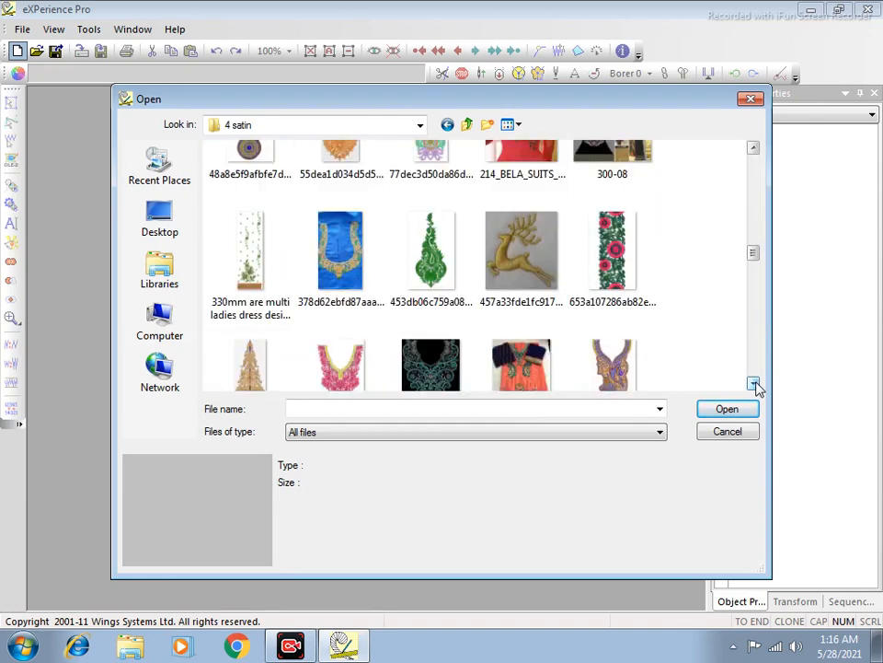
left_click(753, 385)
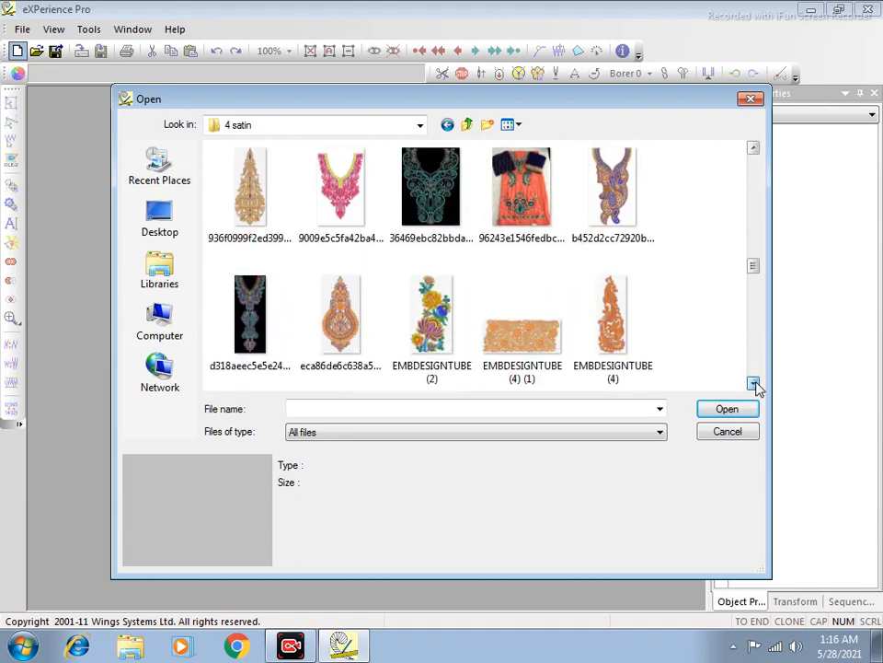
left_click(754, 384)
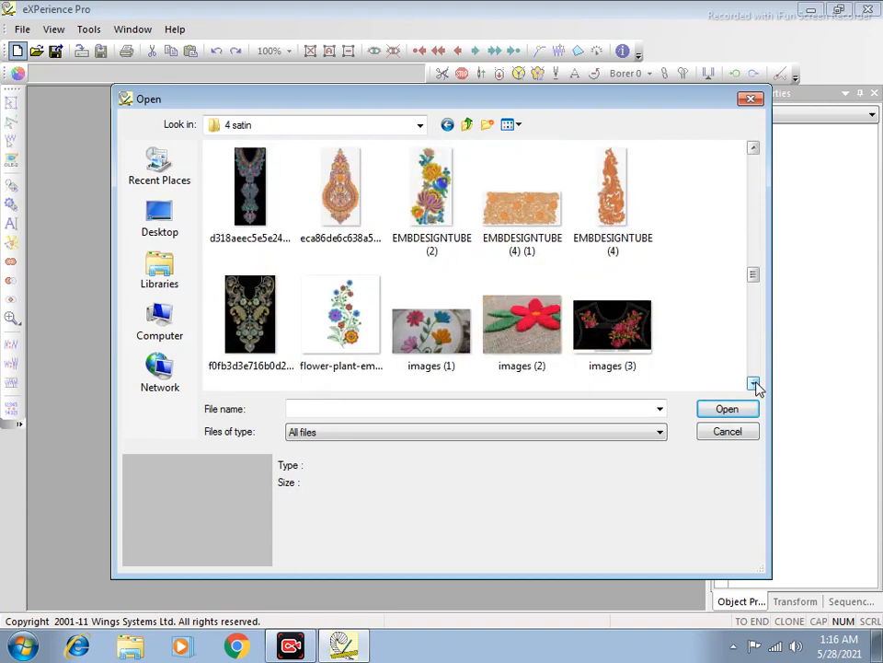
left_click(753, 385)
left_click(754, 384)
left_click(753, 384)
left_click(754, 385)
left_click(753, 385)
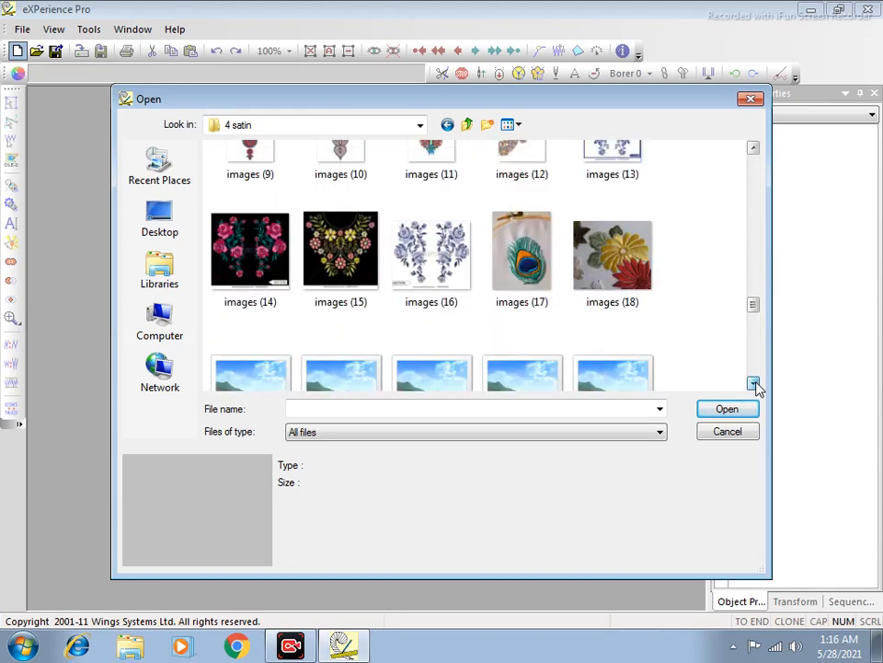
left_click(754, 385)
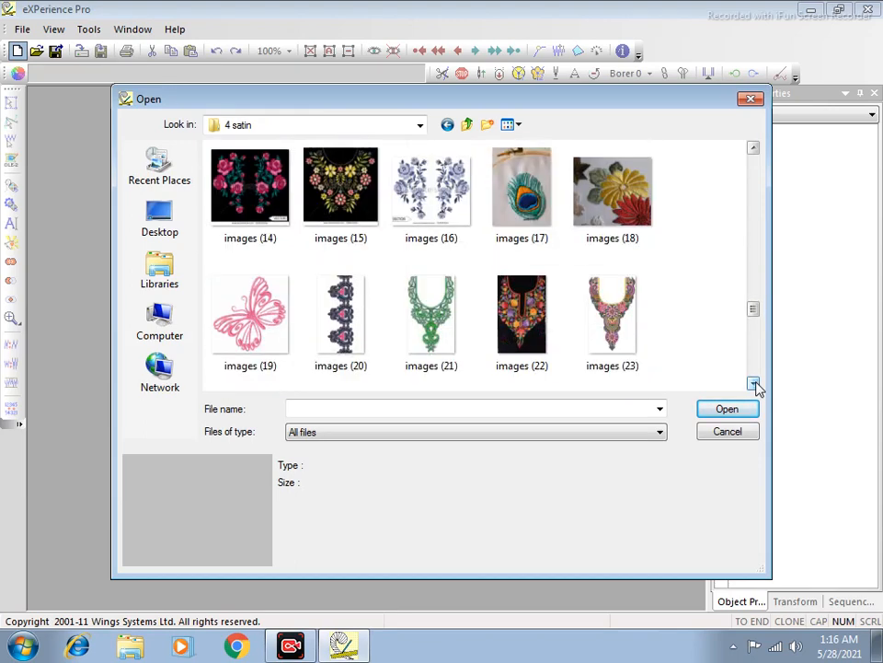
left_click(754, 384)
left_click(754, 384)
left_click(754, 385)
left_click(754, 385)
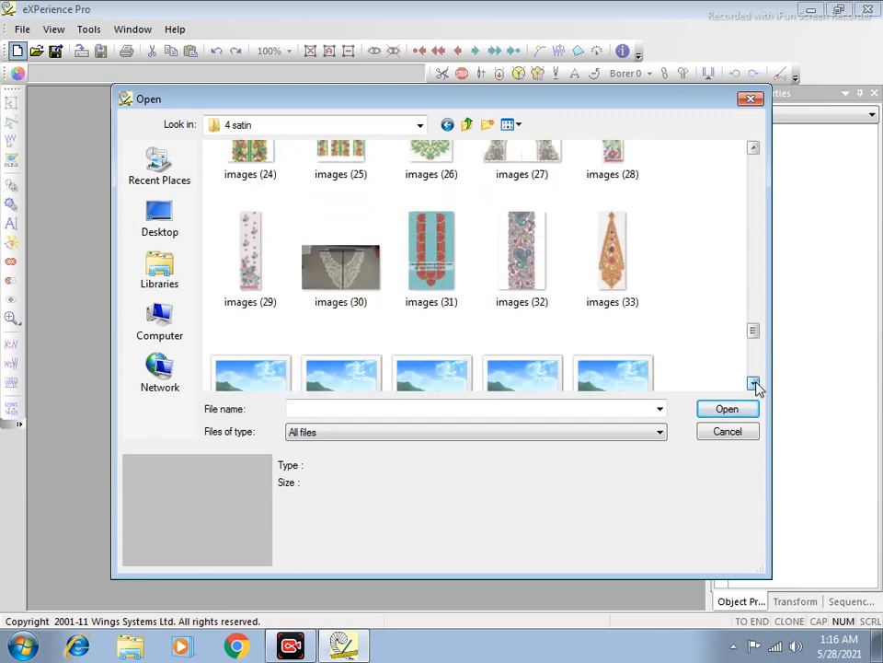
left_click(754, 385)
left_click(753, 384)
left_click(753, 385)
left_click(753, 384)
left_click(753, 385)
left_click(753, 385)
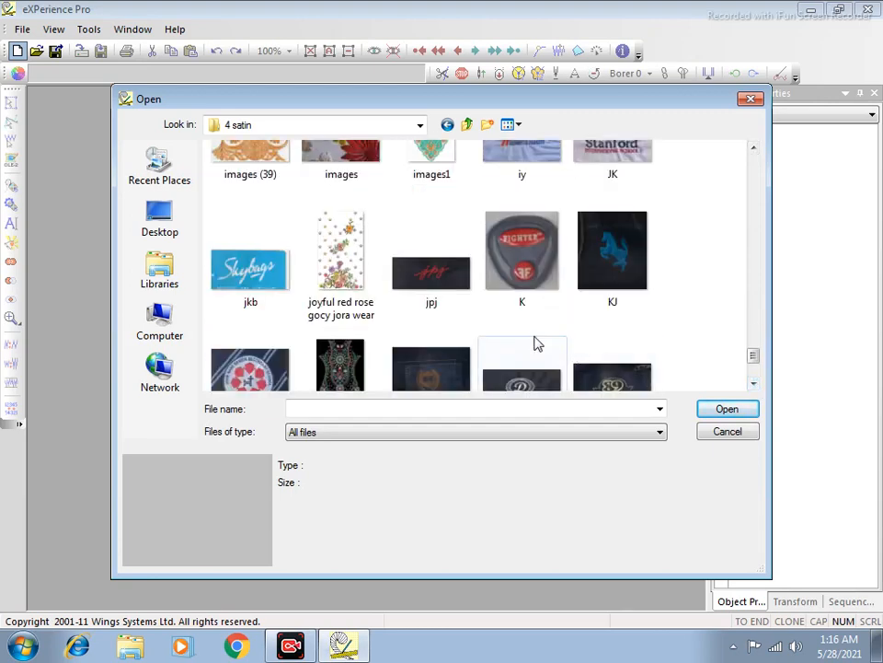
left_click(238, 273)
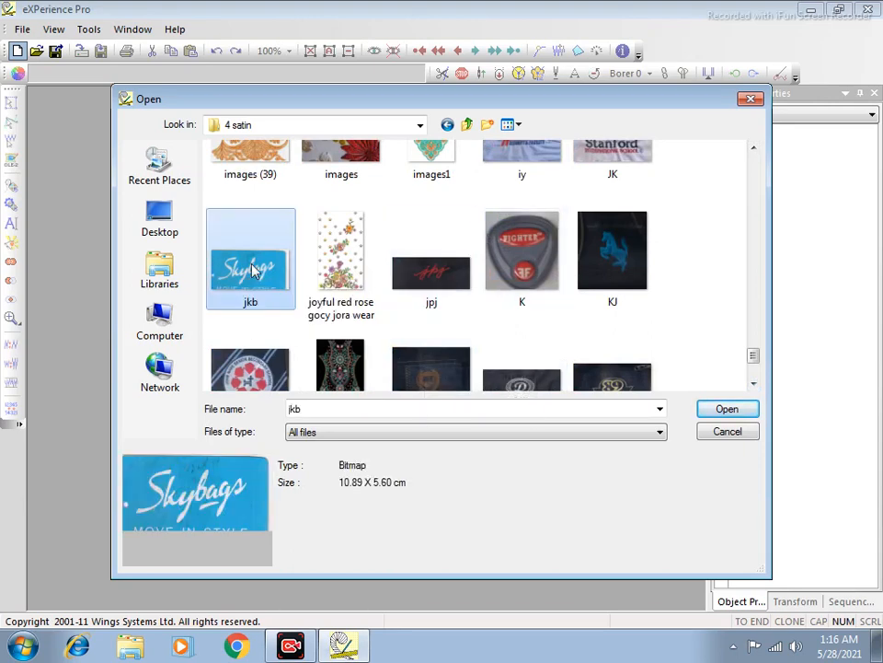
left_click(727, 410)
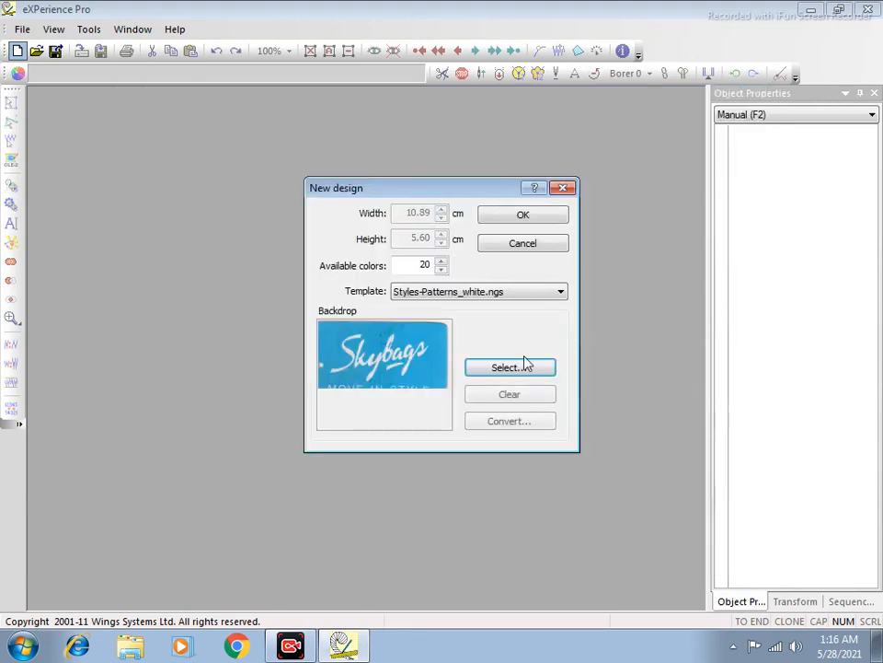
left_click(538, 218)
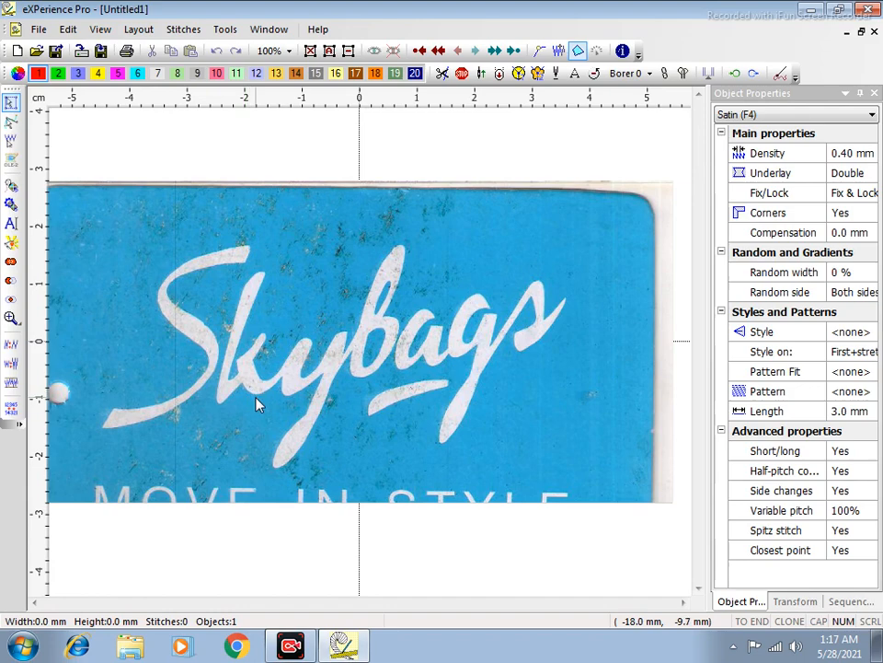
Punch a four-cornered Satin block about 45 mm wide and 7 mm high in the blank area above the Skybags image.
left_click(760, 116)
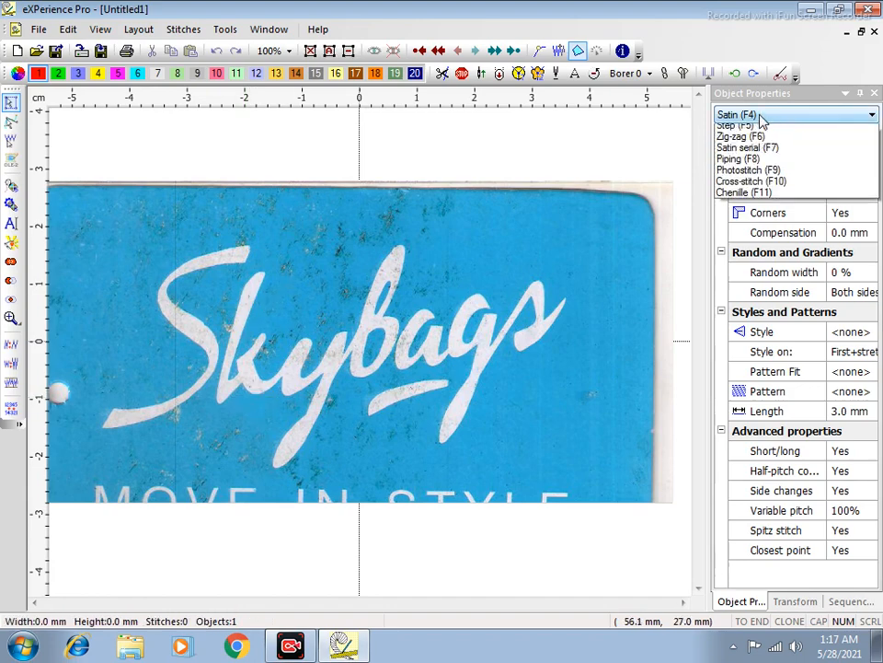
left_click(750, 152)
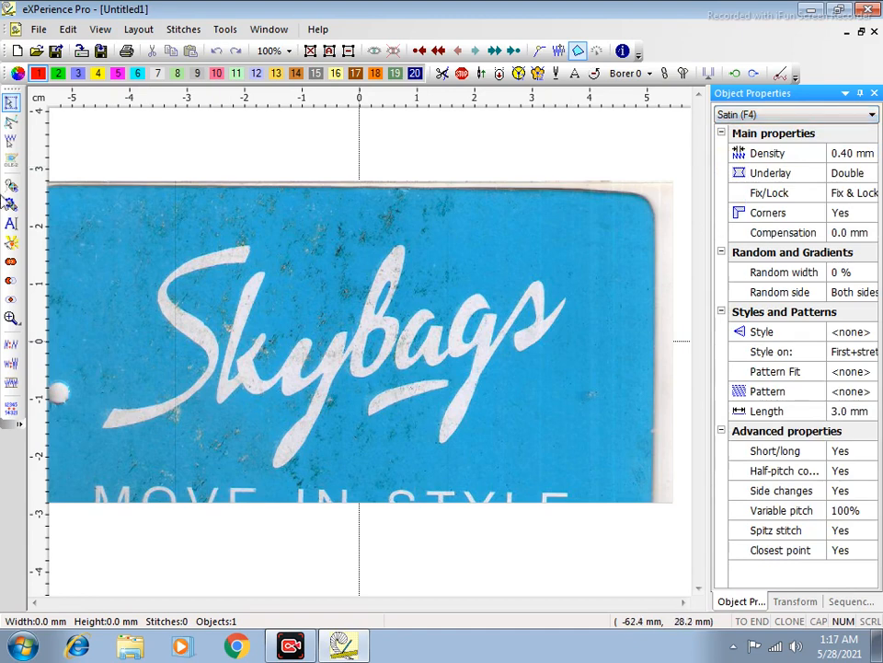
left_click(10, 227)
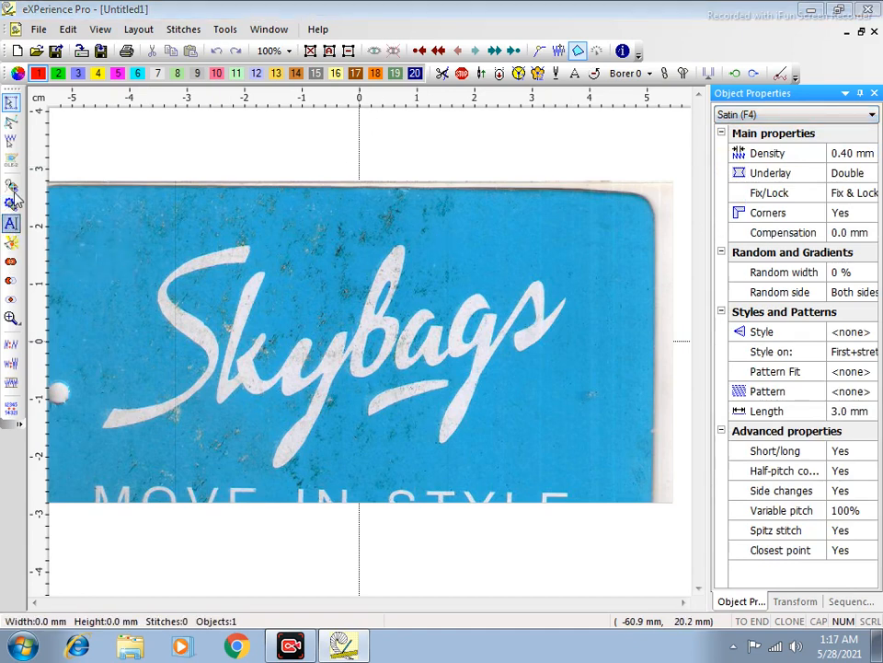
left_click(465, 175)
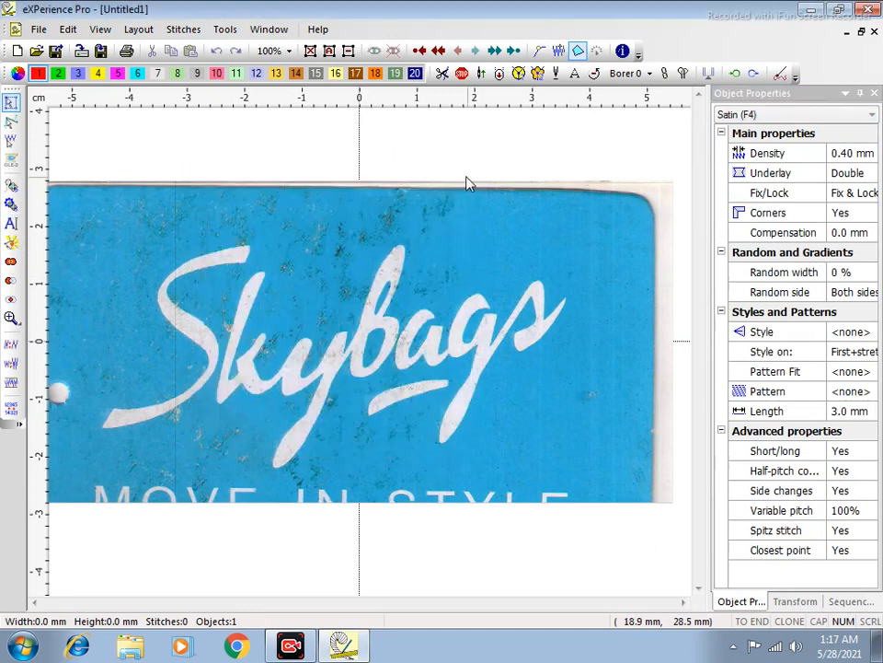
left_click(11, 186)
scroll(446, 210, "up", 3)
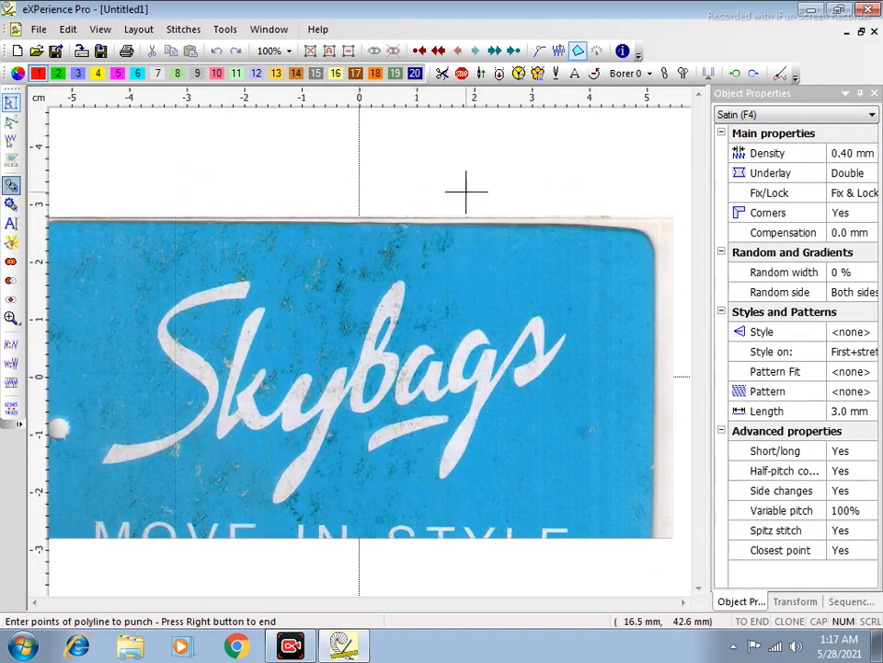
left_click(306, 170)
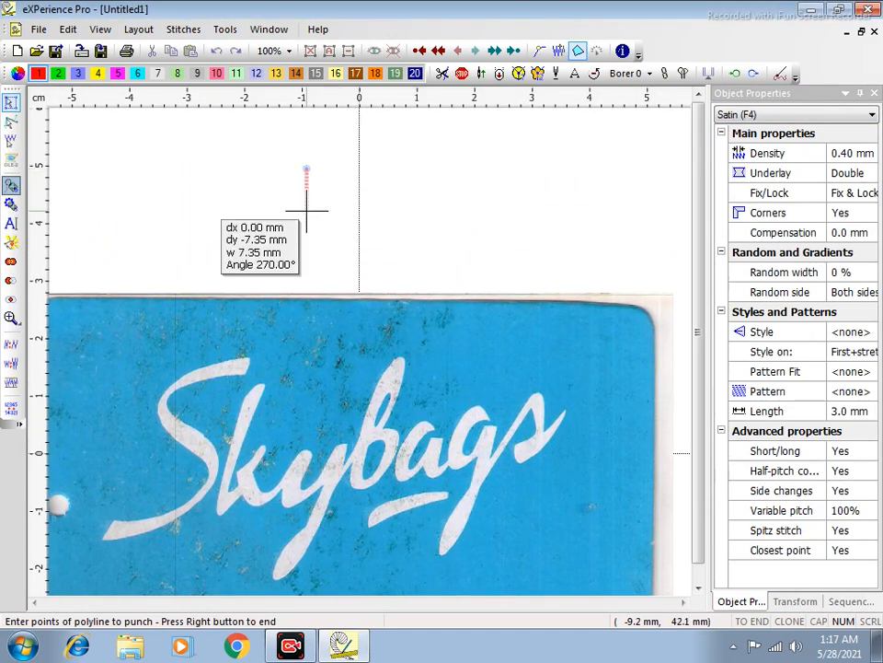
left_click(307, 215)
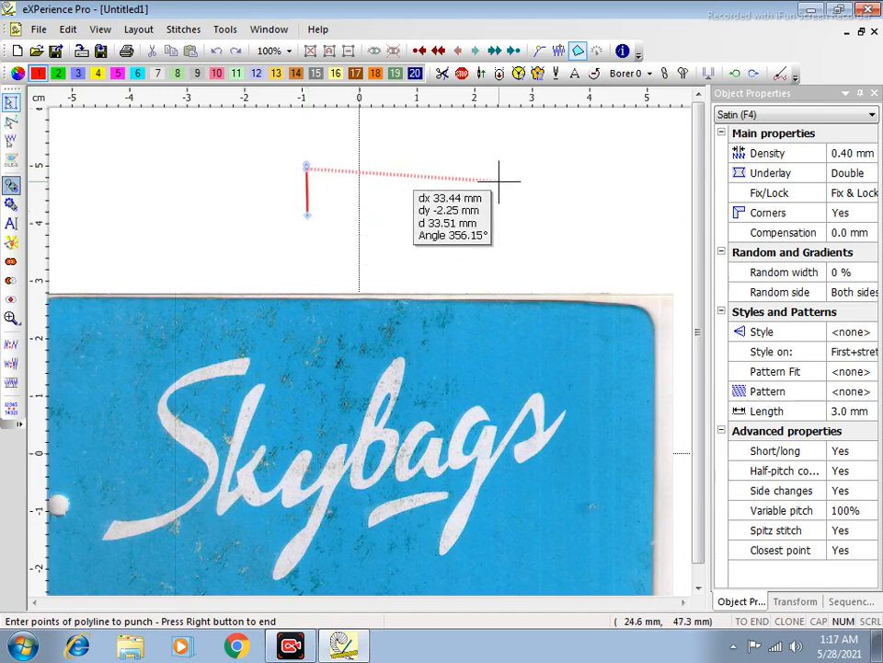
left_click(567, 169)
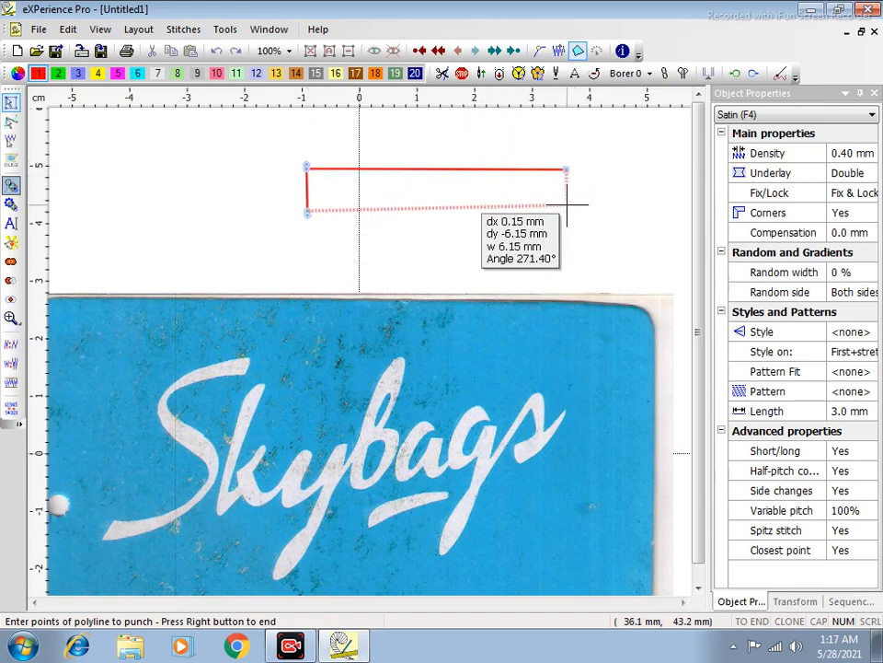
left_click(567, 208)
right_click(567, 208)
right_click(567, 208)
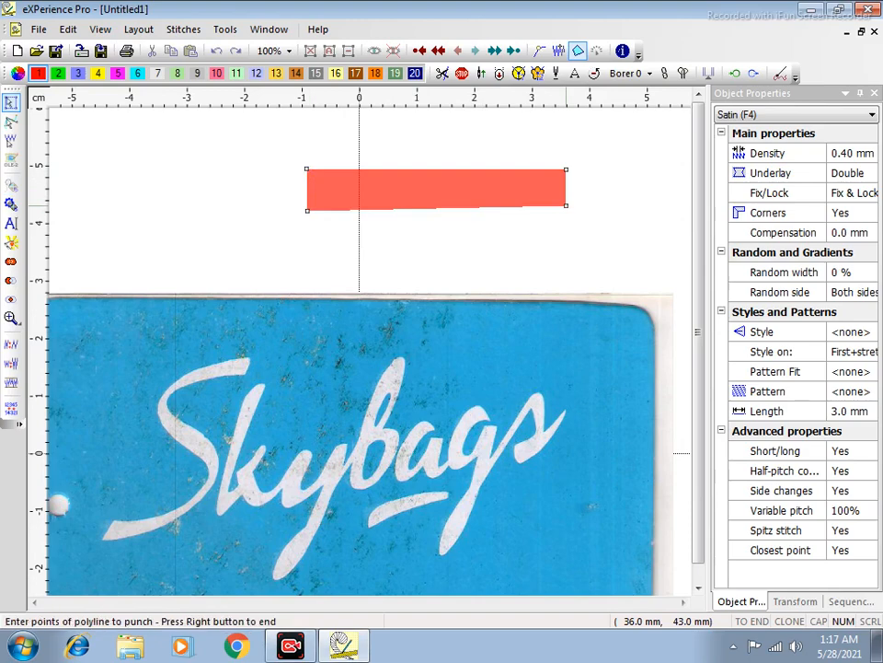
key("Escape")
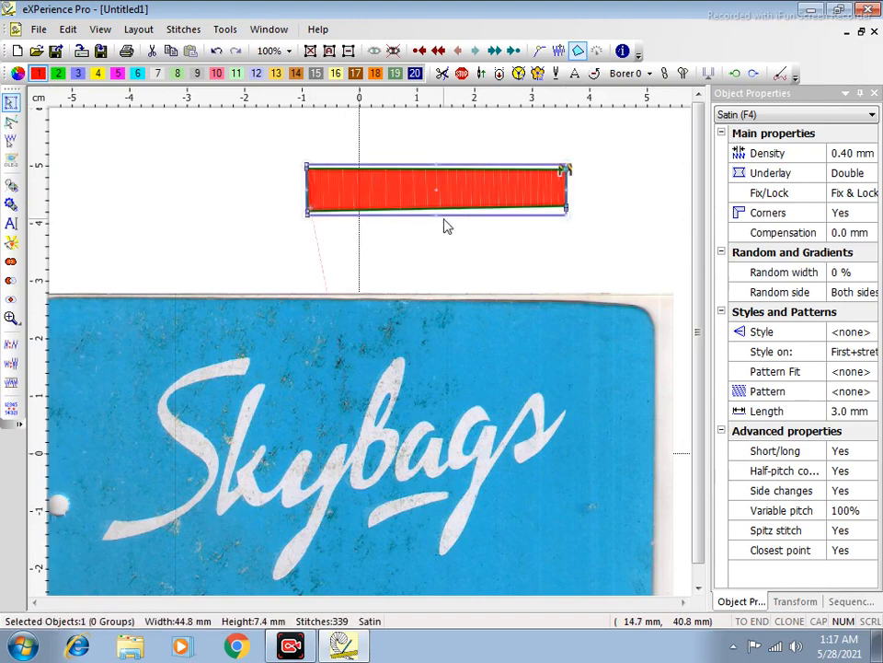
Reduce the satin block's height to about 4.2 mm, keeping its full width, and deselect it.
left_click_drag(436, 216, 437, 195)
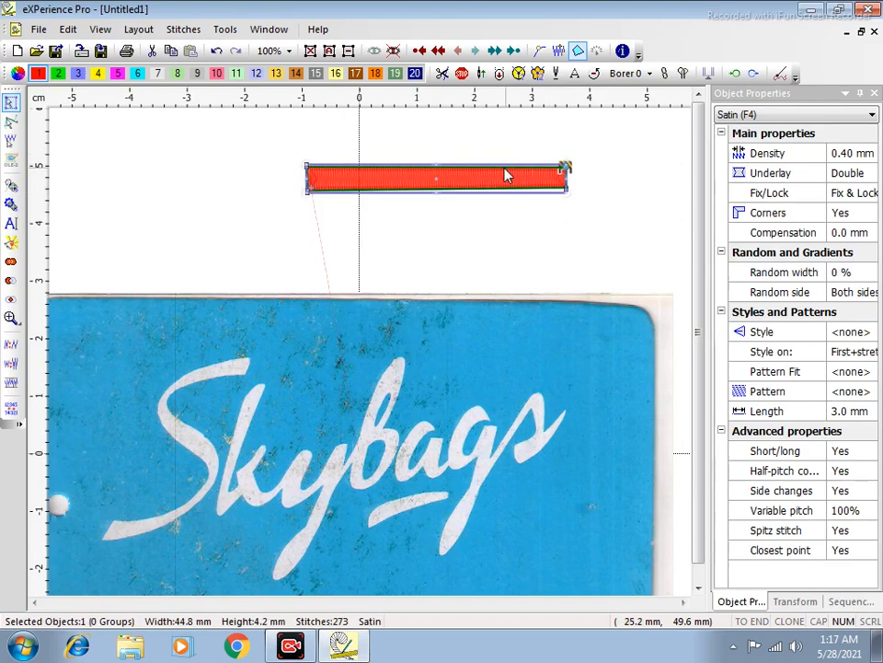
key("Escape")
left_click(512, 219)
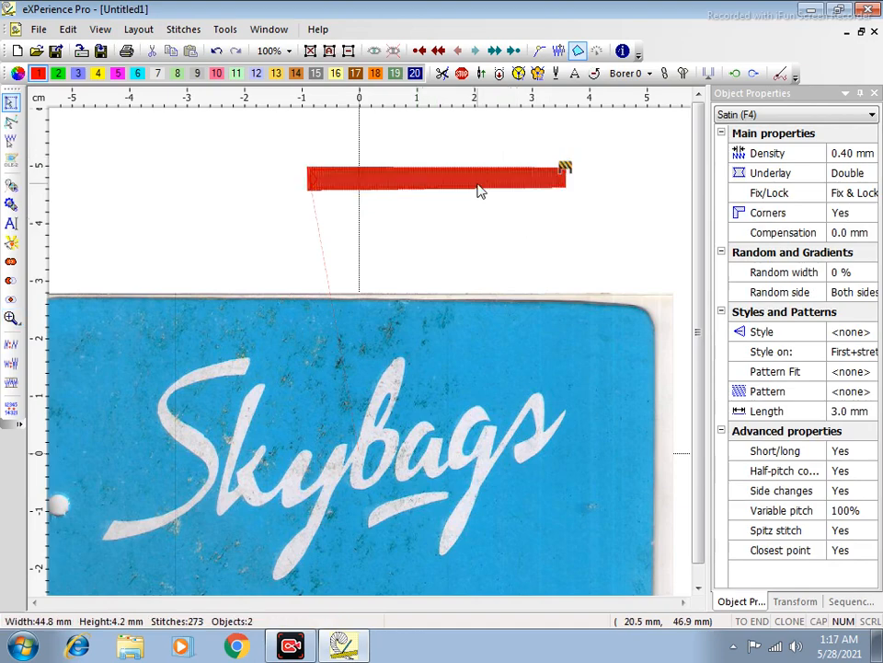
Set the density of the red satin block to 2 mm.
left_click(478, 185)
key("b")
left_click_drag(419, 141, 520, 232)
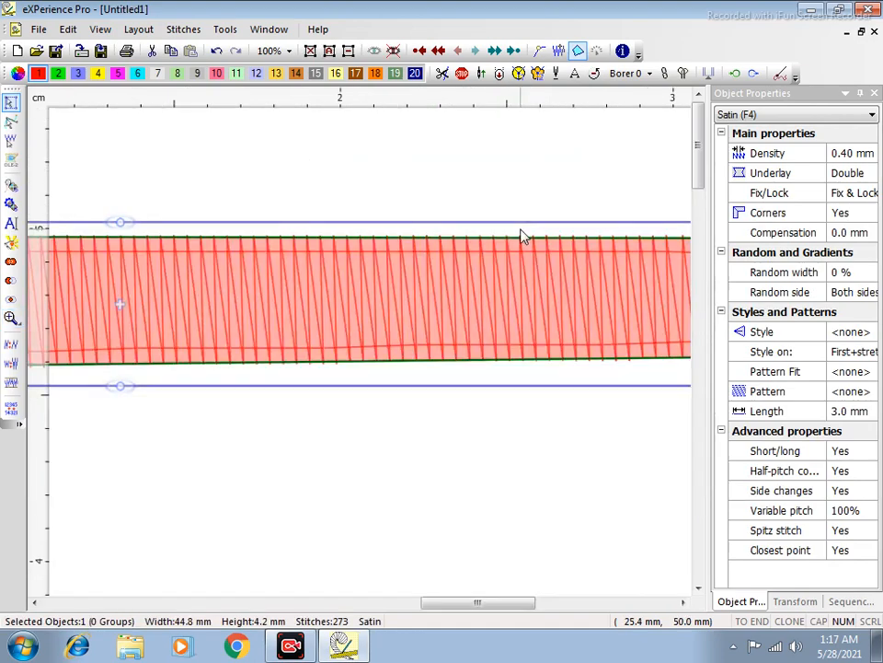
left_click(845, 155)
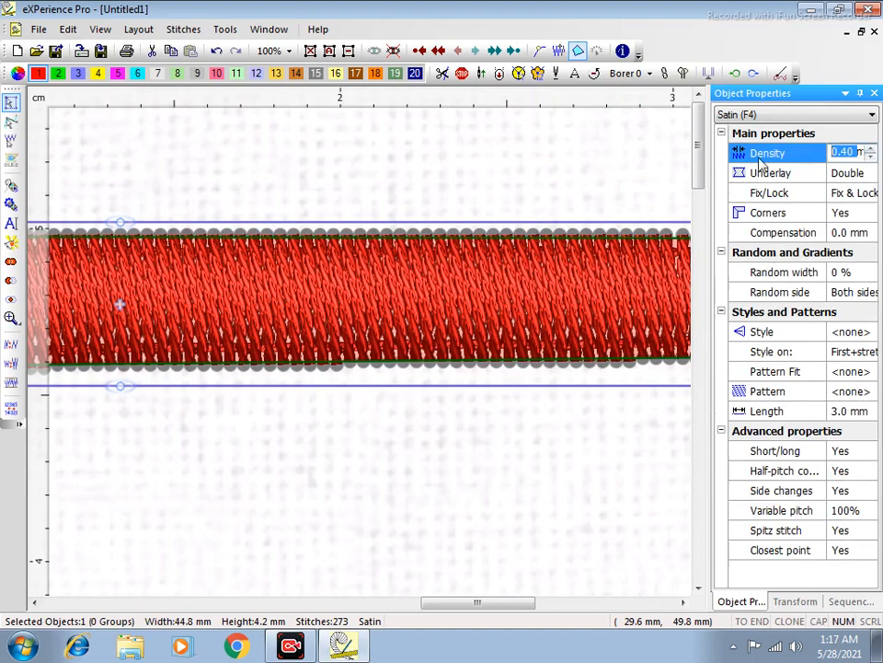
type("2")
key("Return")
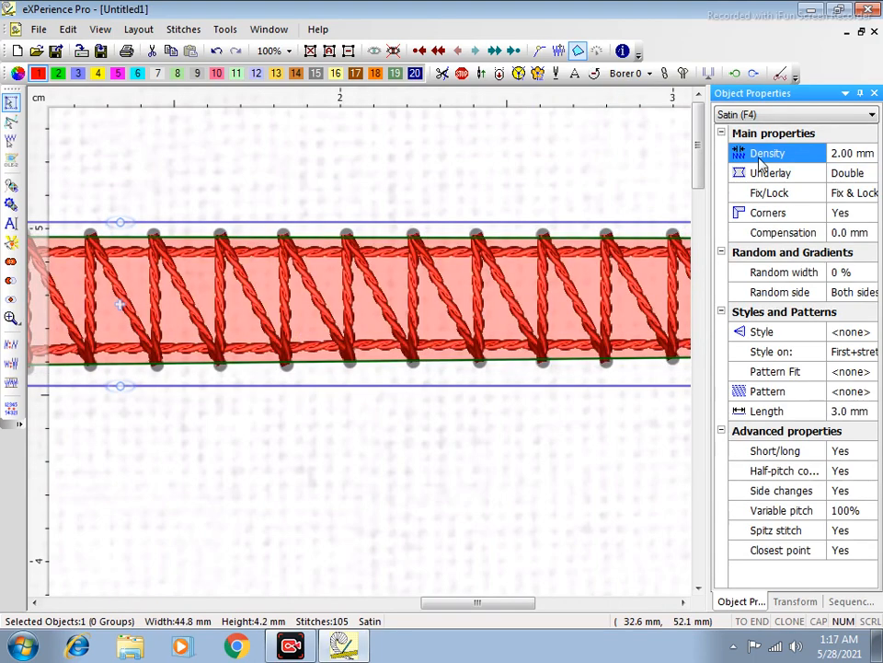
Set the underlay of the red satin block to Tacking.
left_click(816, 173)
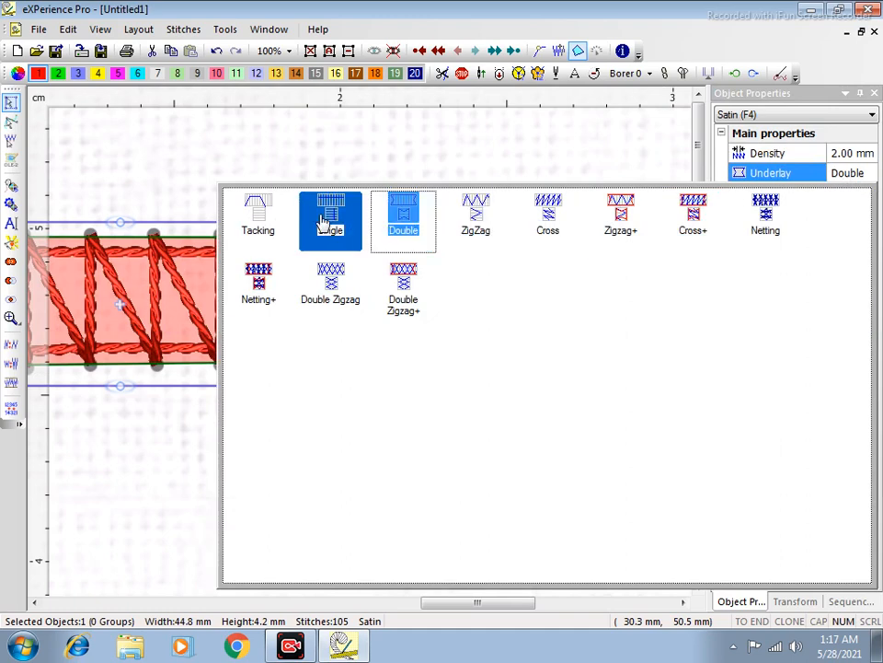
left_click(258, 209)
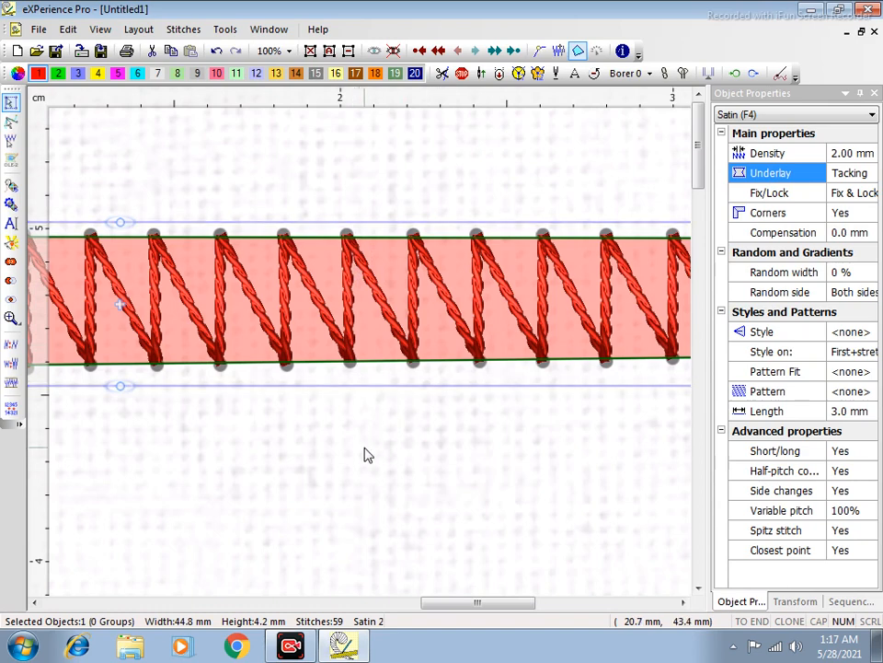
Punch a four-cornered Zig-zag block about 45 mm wide just below the satin block and deselect it.
left_click(796, 118)
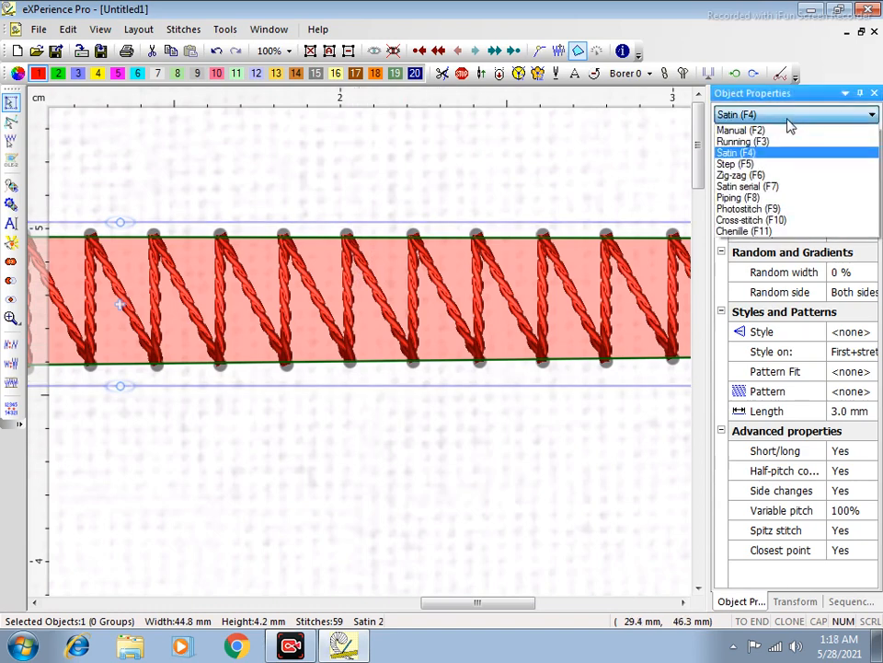
left_click(760, 176)
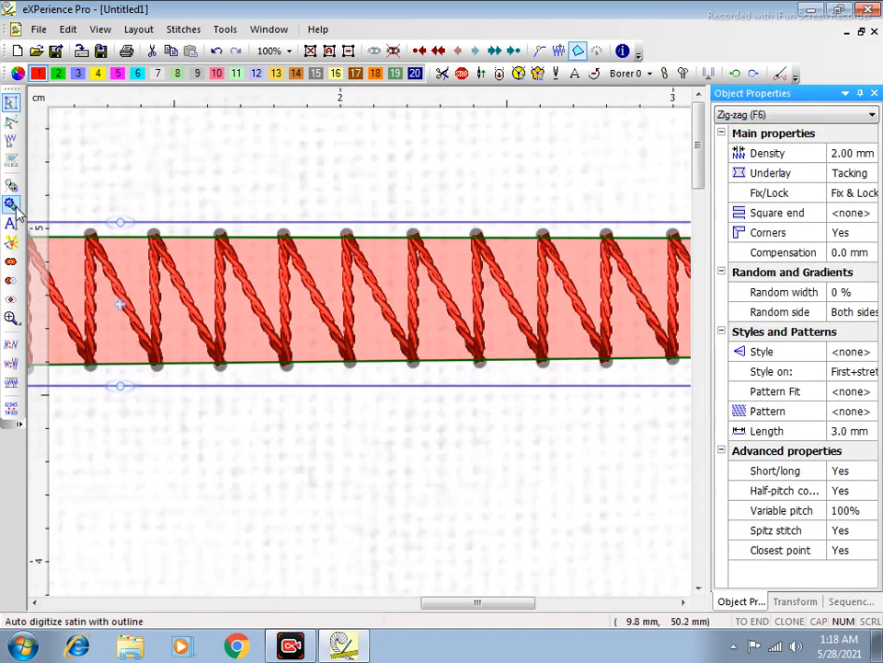
left_click(11, 205)
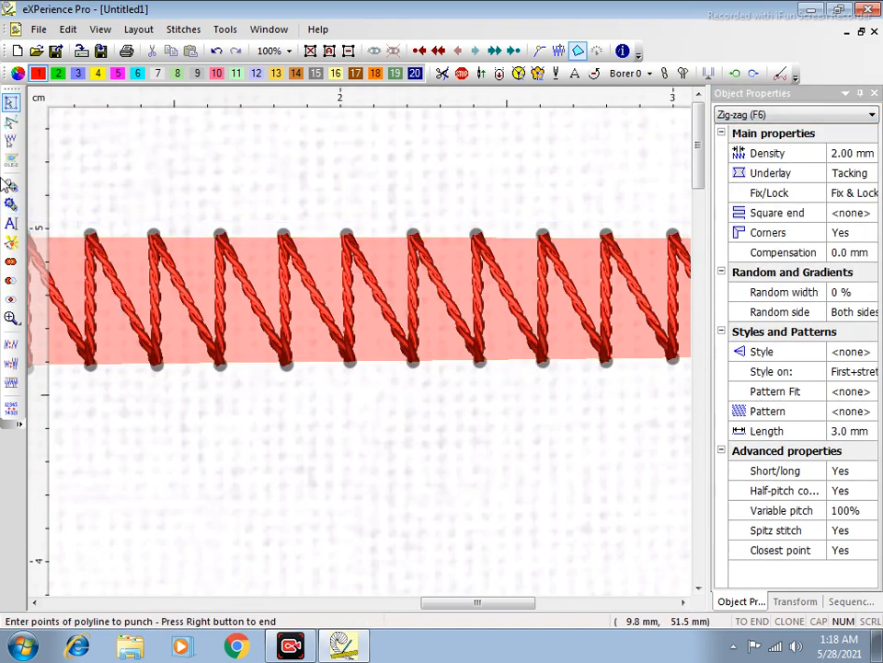
scroll(99, 417, "down", 4)
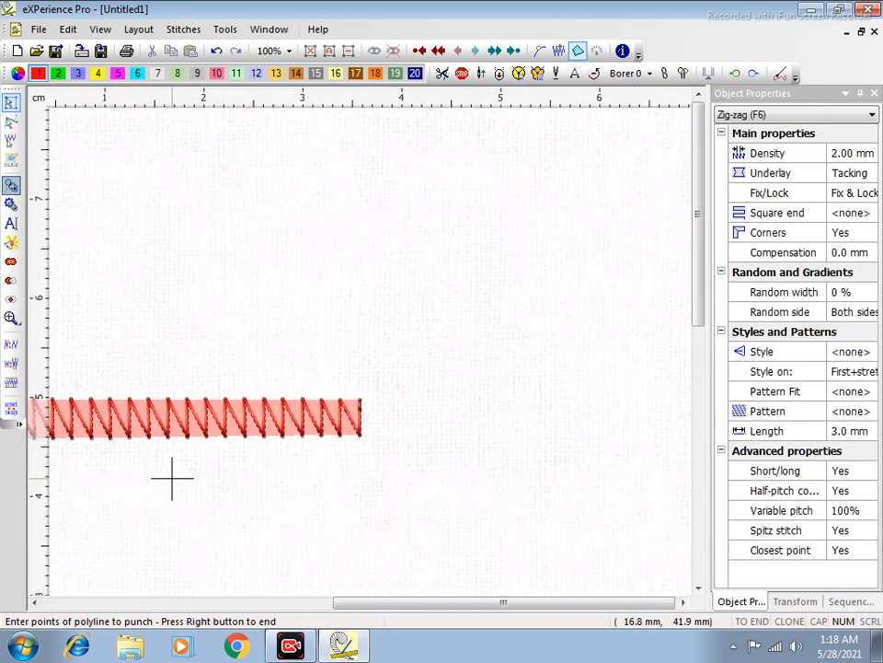
left_click(88, 458)
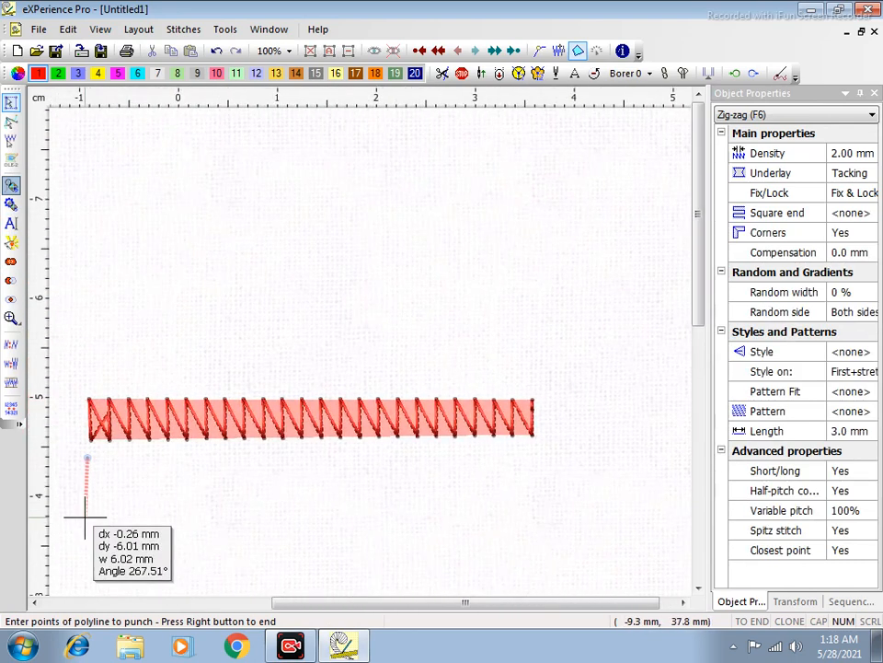
left_click(85, 509)
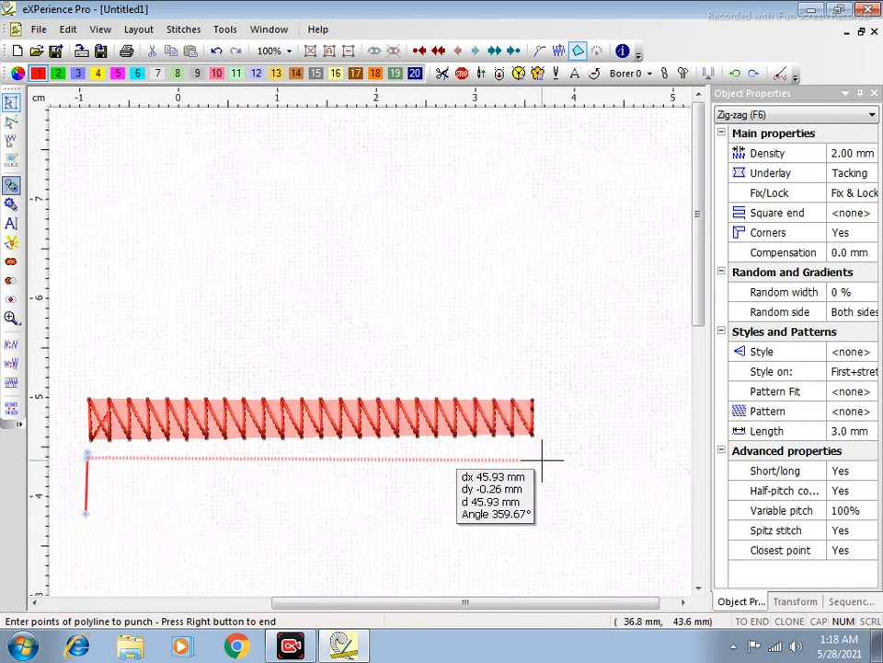
left_click(534, 455)
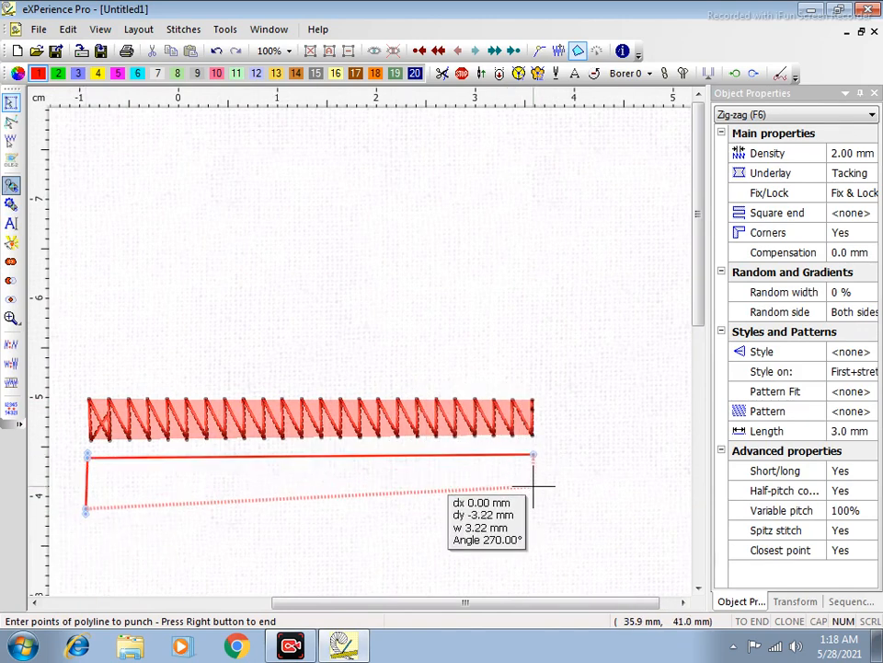
left_click(534, 490)
right_click(533, 489)
right_click(533, 490)
right_click(533, 490)
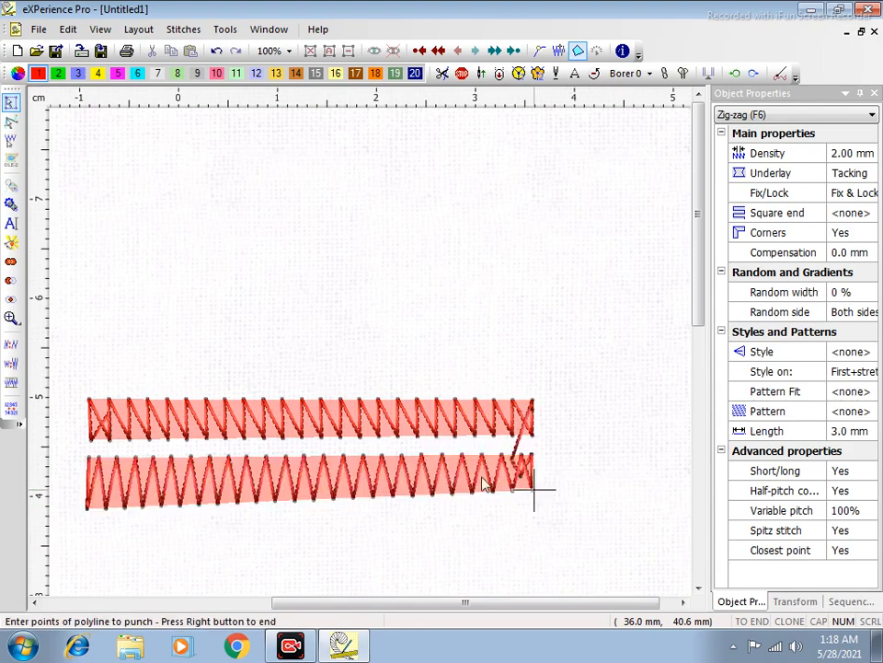
left_click(374, 549)
Inspect the satin and zig-zag sample blocks up close and delete both of them.
key("z")
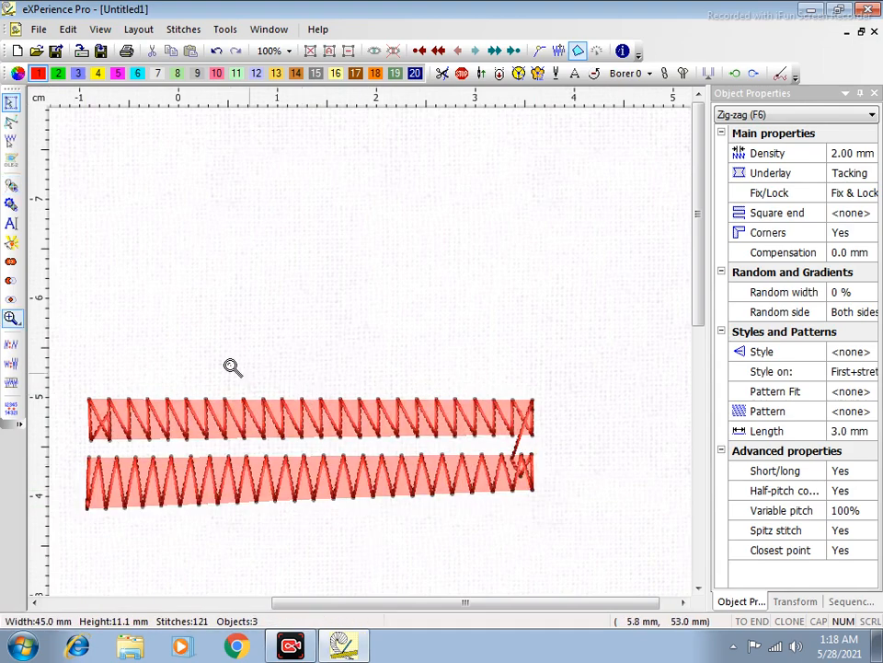
left_click_drag(239, 372, 426, 563)
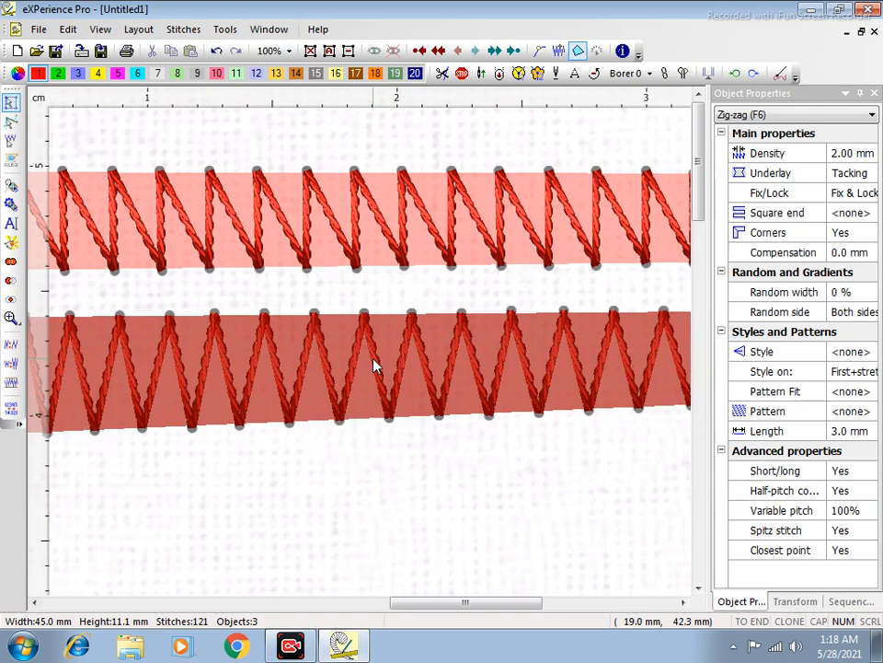
scroll(373, 366, "down", 4)
left_click_drag(129, 262, 639, 485)
key("Delete")
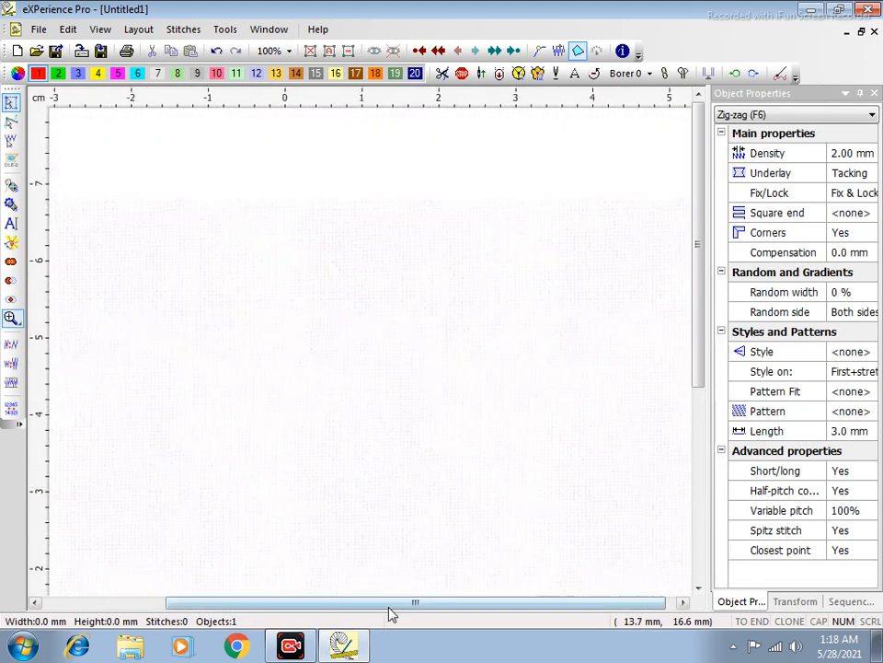
Enable Use in 3D for the Skybags image in the backdrop properties.
scroll(411, 488, "down", 2)
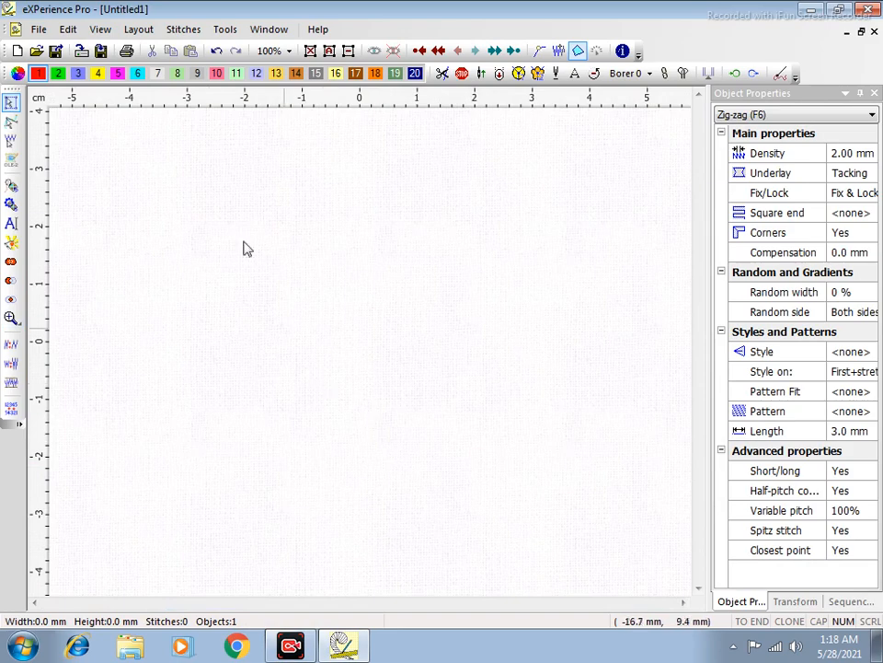
left_click(99, 29)
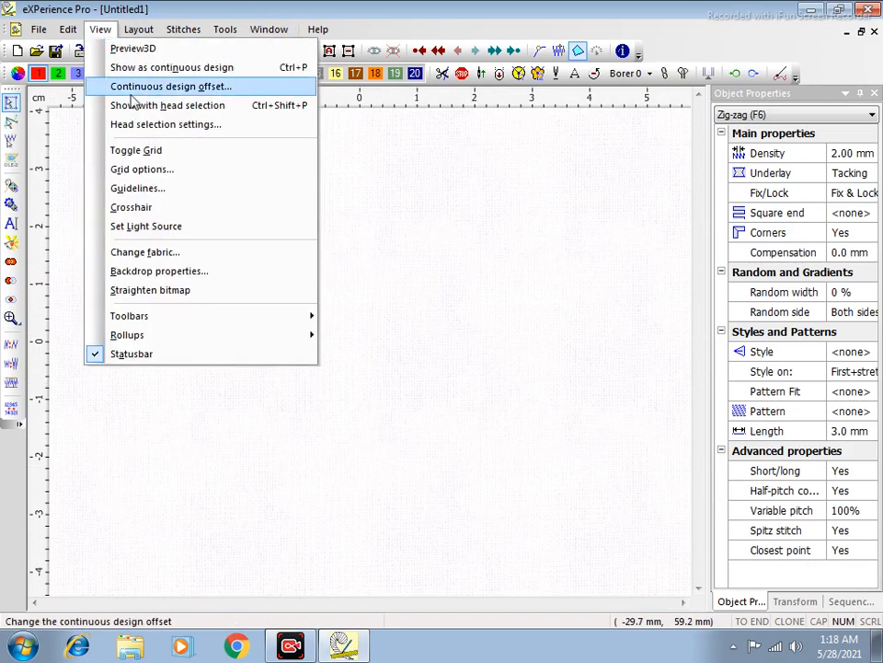
left_click(188, 271)
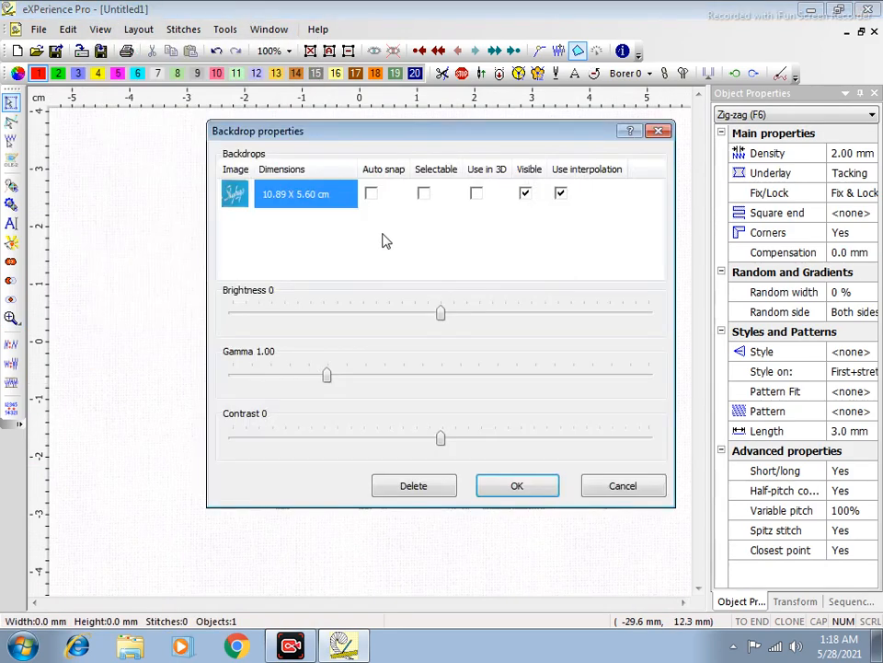
left_click(476, 194)
left_click(528, 490)
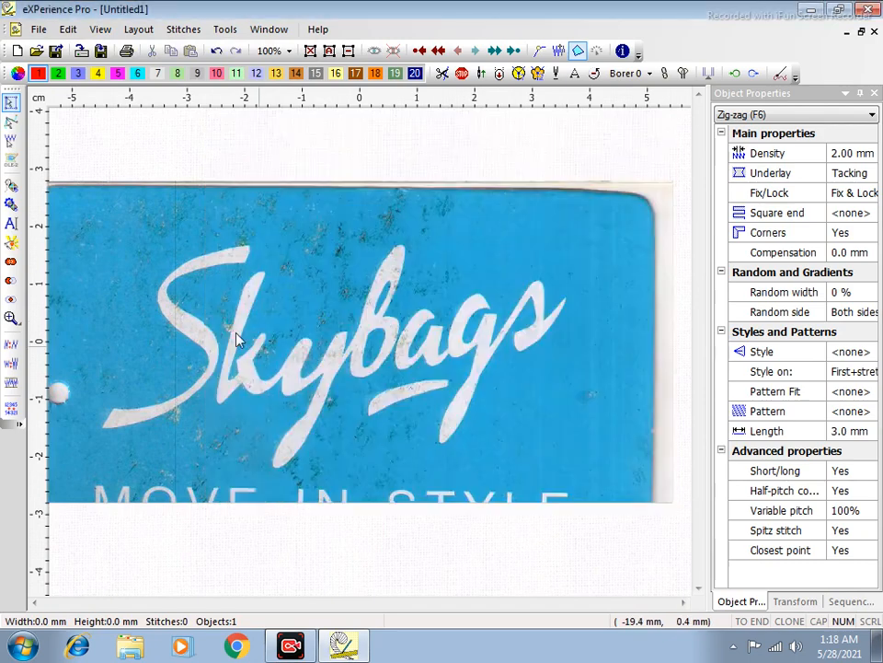
Start a Zig-zag punch on the letter S, placing point pairs along its lower tail into the lower bend.
key("z")
left_click_drag(330, 211, 25, 518)
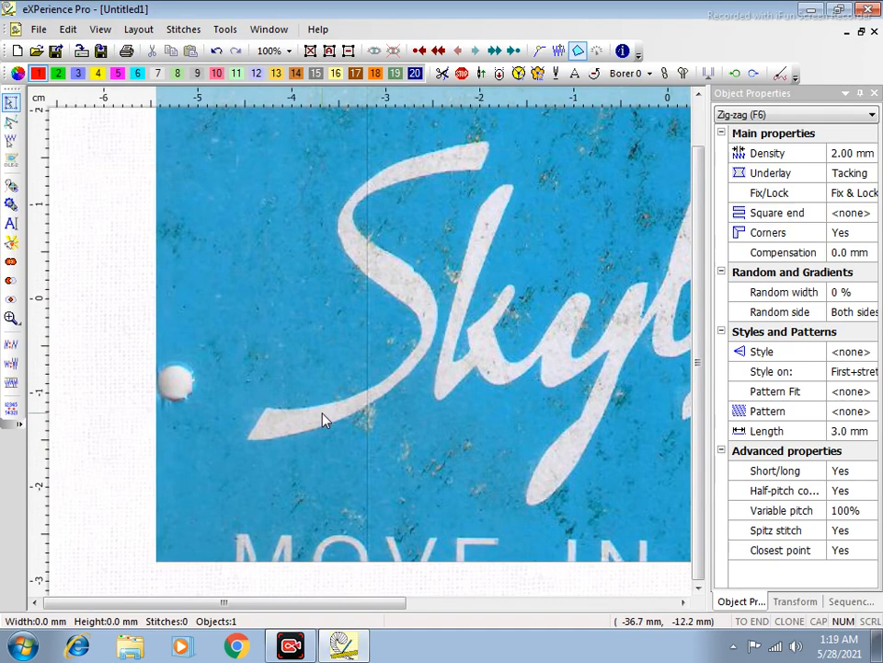
key("F5")
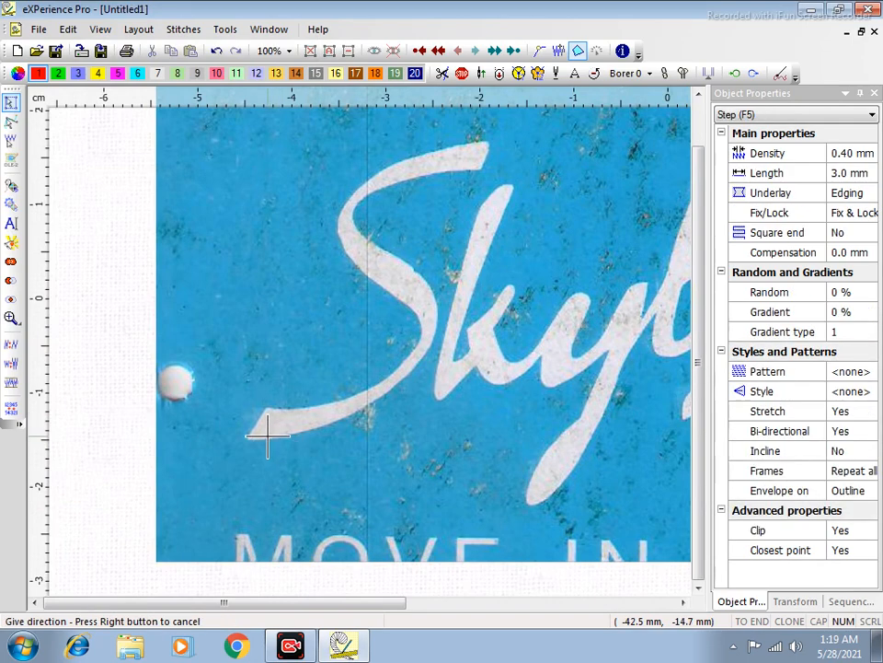
key("F6")
left_click(249, 438)
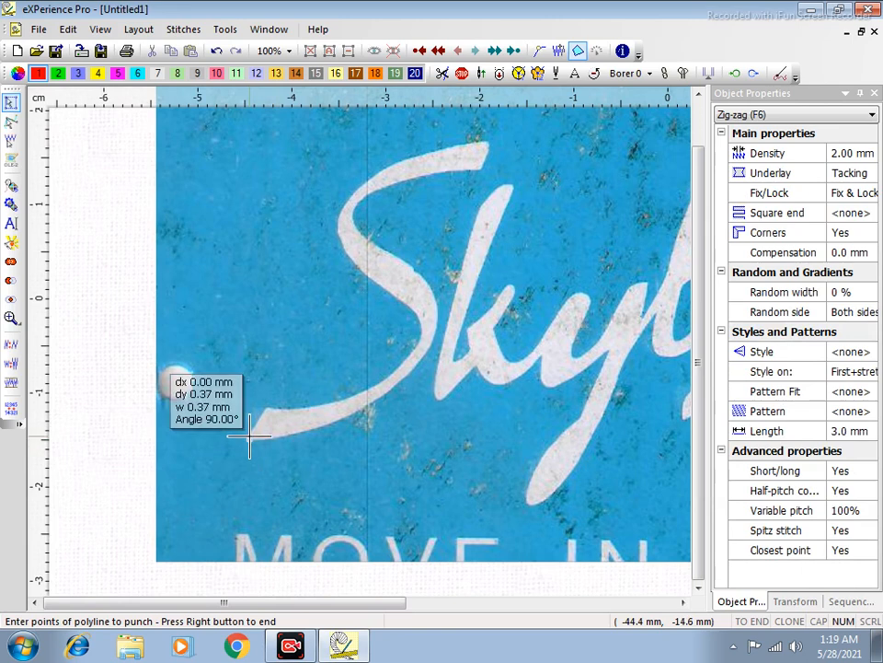
left_click(289, 434)
left_click(292, 410)
left_click(366, 402)
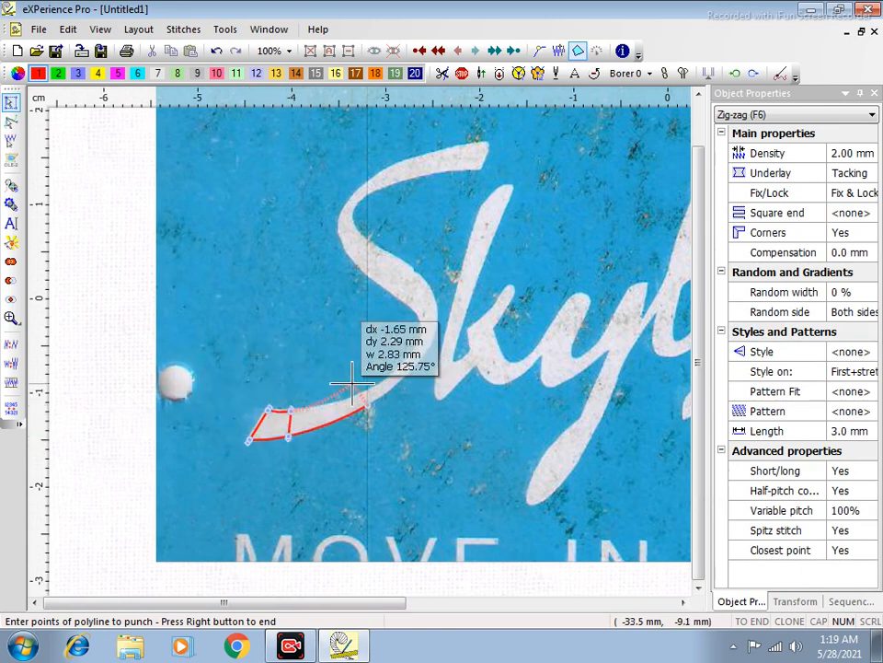
left_click(425, 361)
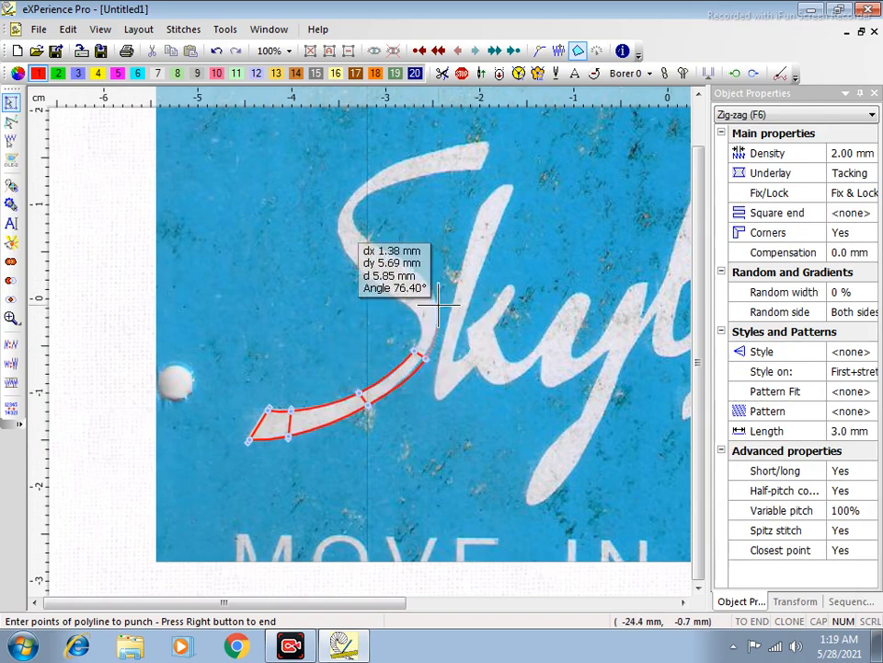
Continue the S outline with point pairs through the middle stroke and around the upper bend.
left_click(438, 306)
left_click(420, 317)
left_click(408, 262)
left_click(383, 288)
left_click(370, 240)
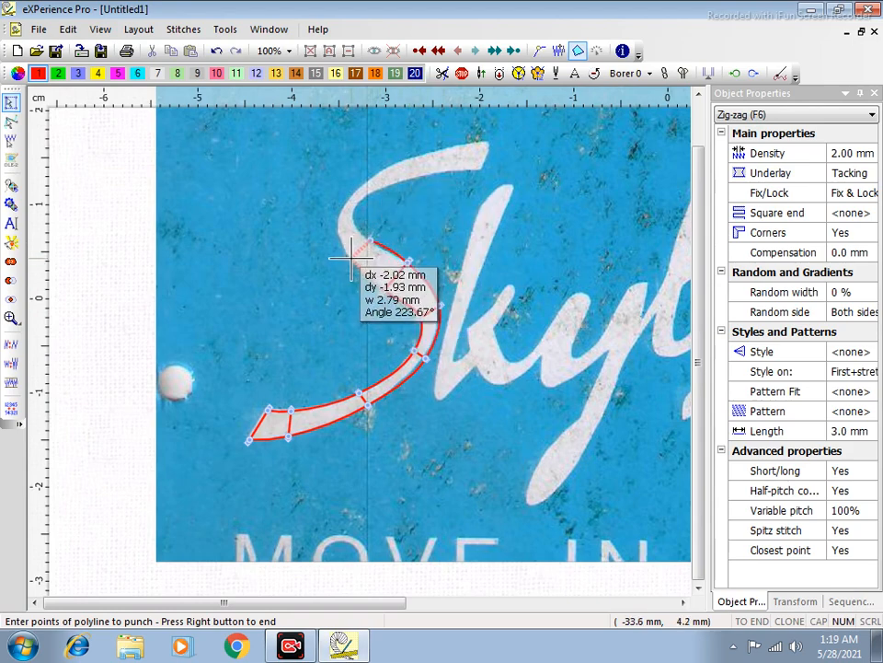
left_click(347, 259)
left_click(350, 217)
left_click(337, 217)
left_click(367, 190)
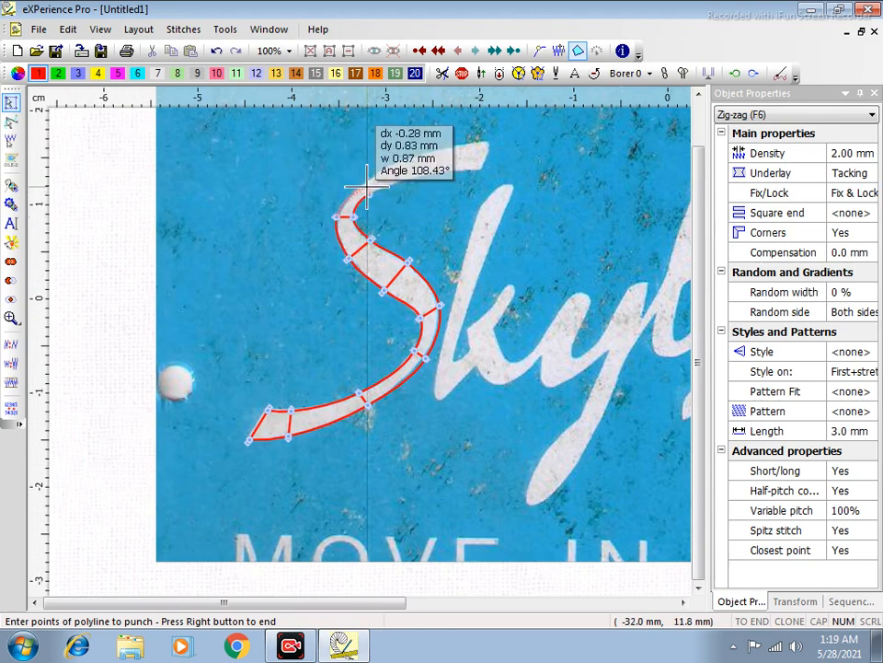
Place the last point pairs along the S's top arm to its tip, finish with default entry and exit points, and deselect it.
left_click(443, 174)
left_click(440, 151)
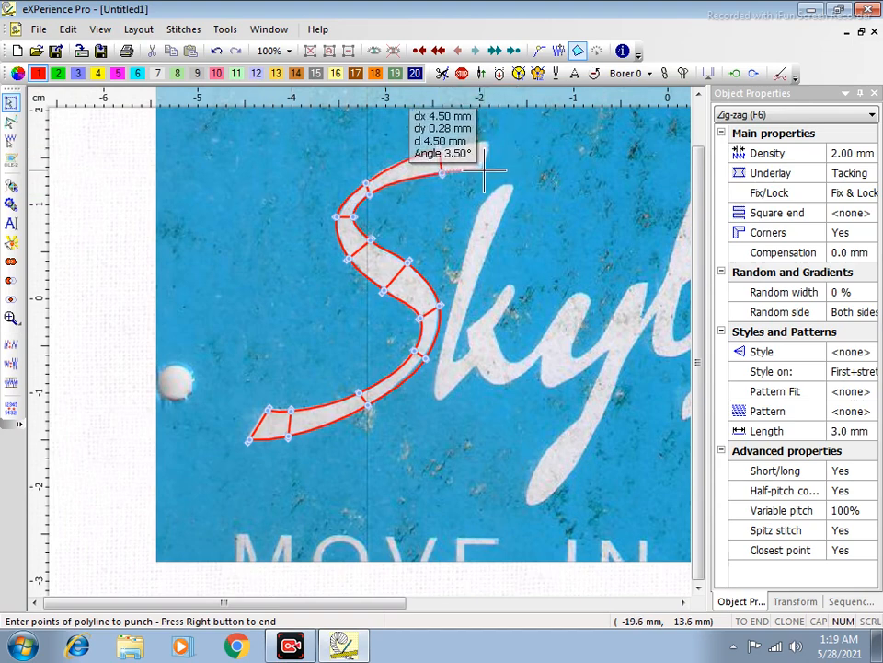
left_click(499, 136)
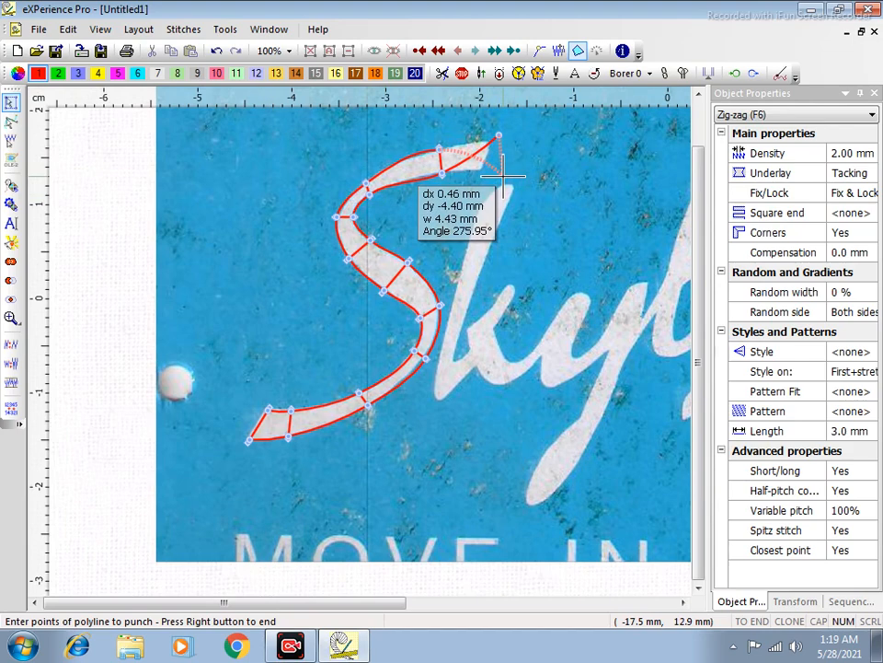
left_click(502, 175)
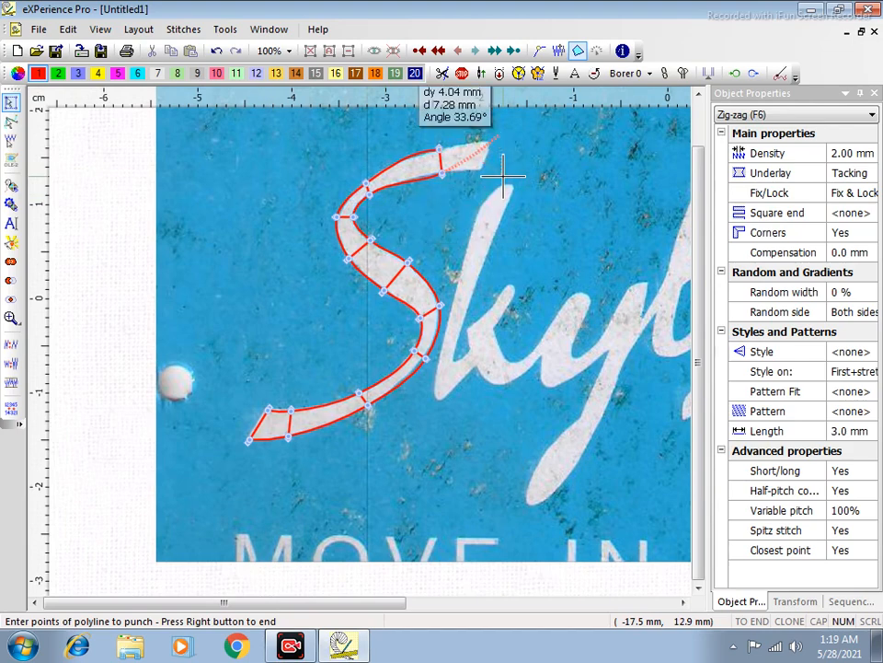
left_click(482, 171)
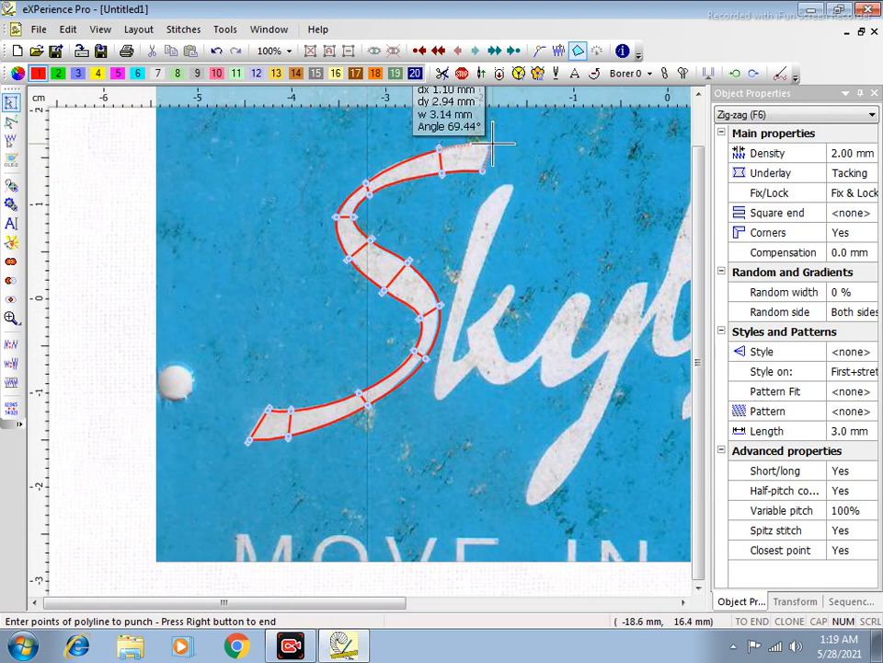
left_click(493, 141)
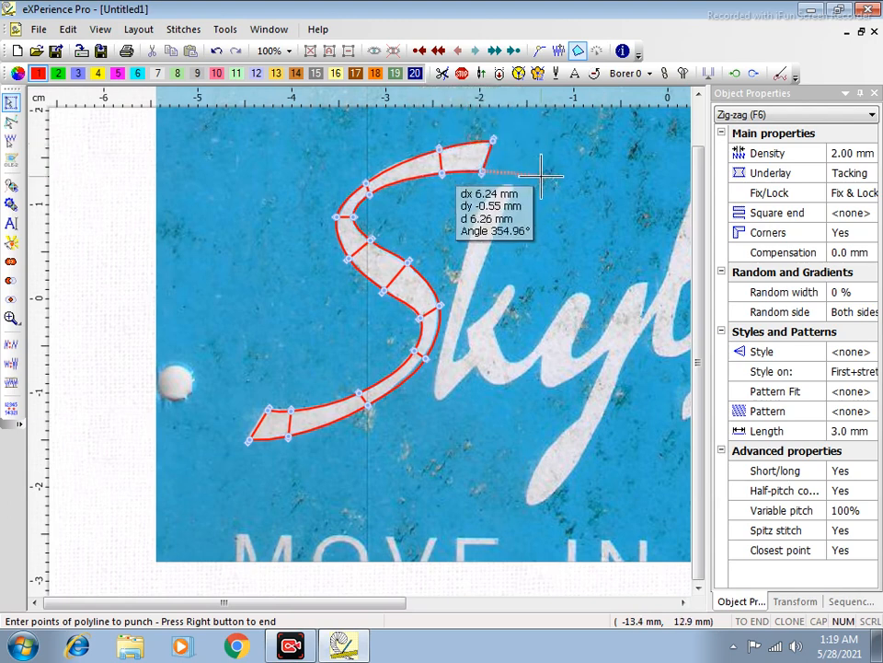
right_click(541, 174)
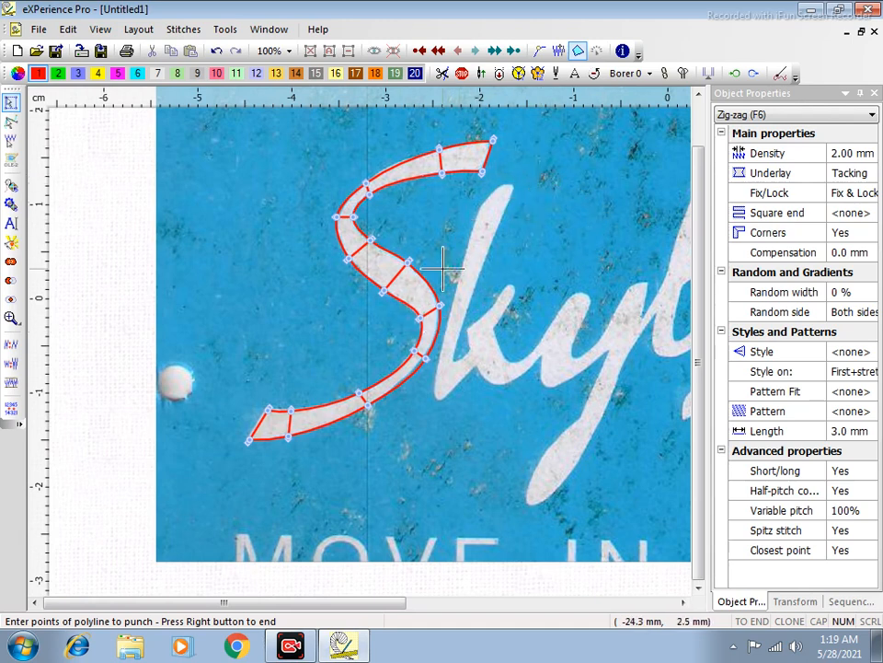
right_click(584, 300)
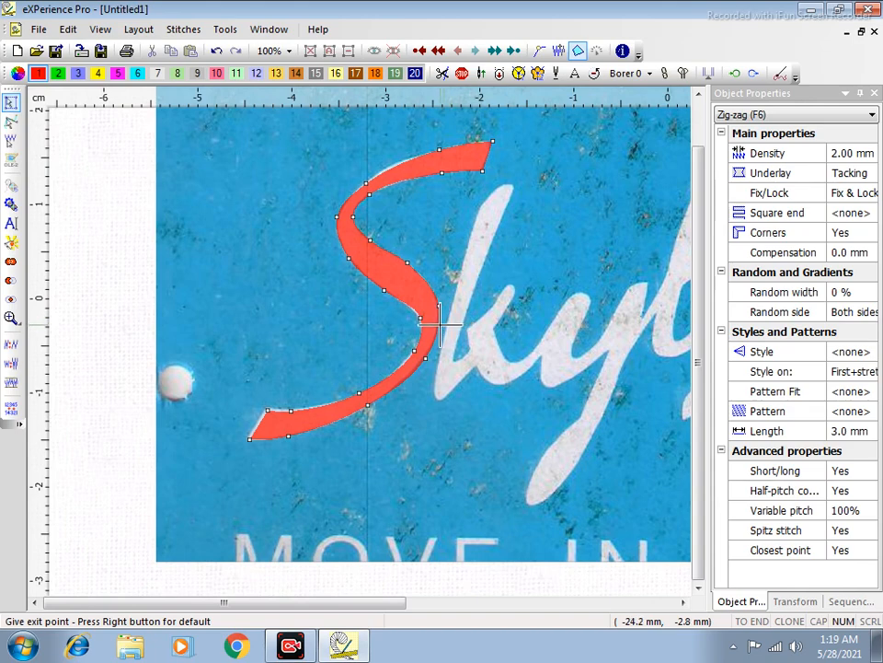
right_click(491, 324)
right_click(493, 327)
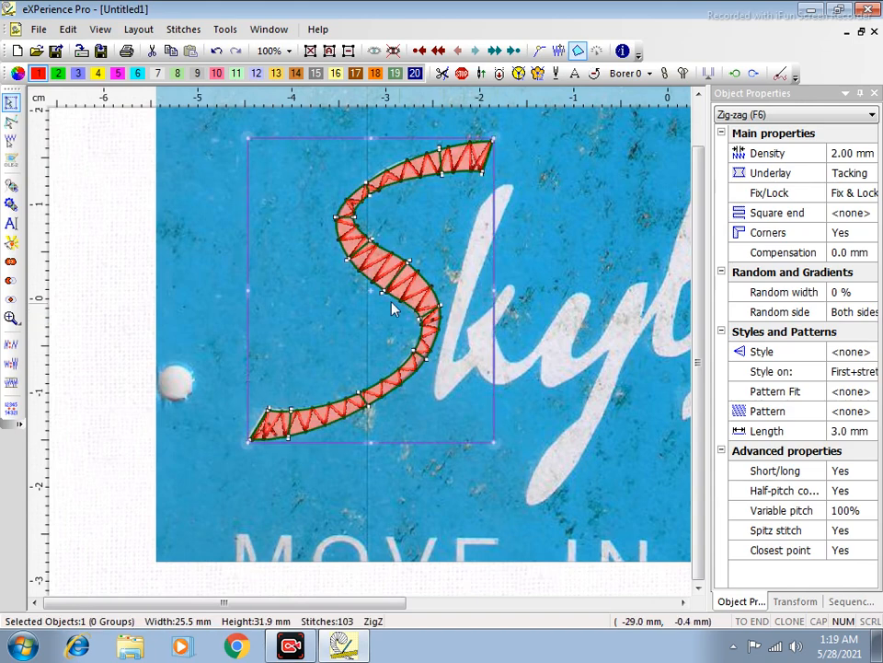
left_click(546, 238)
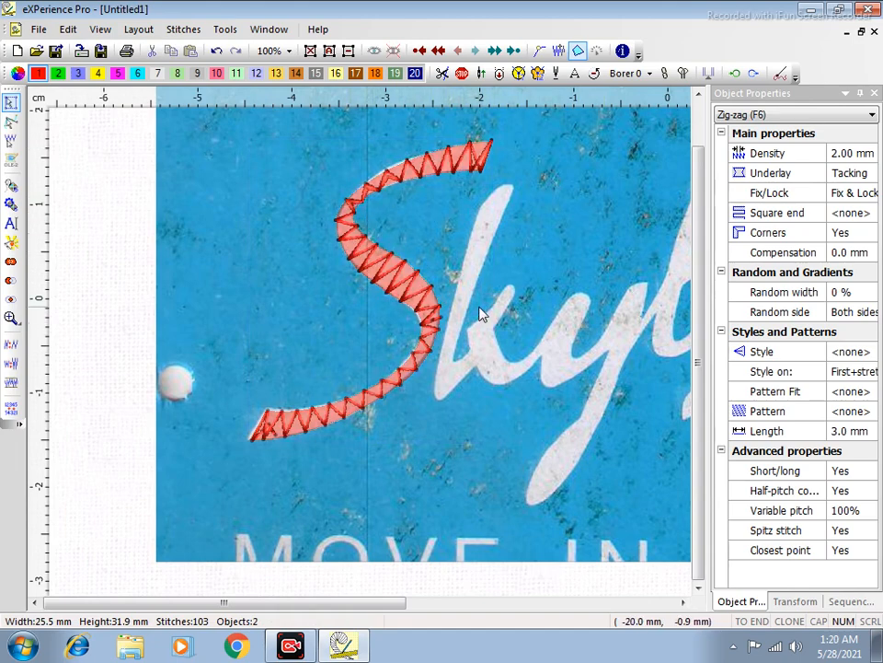
Start a Zig-zag punch on the letter k, placing point pairs from the top of its stem down toward the base.
key("space")
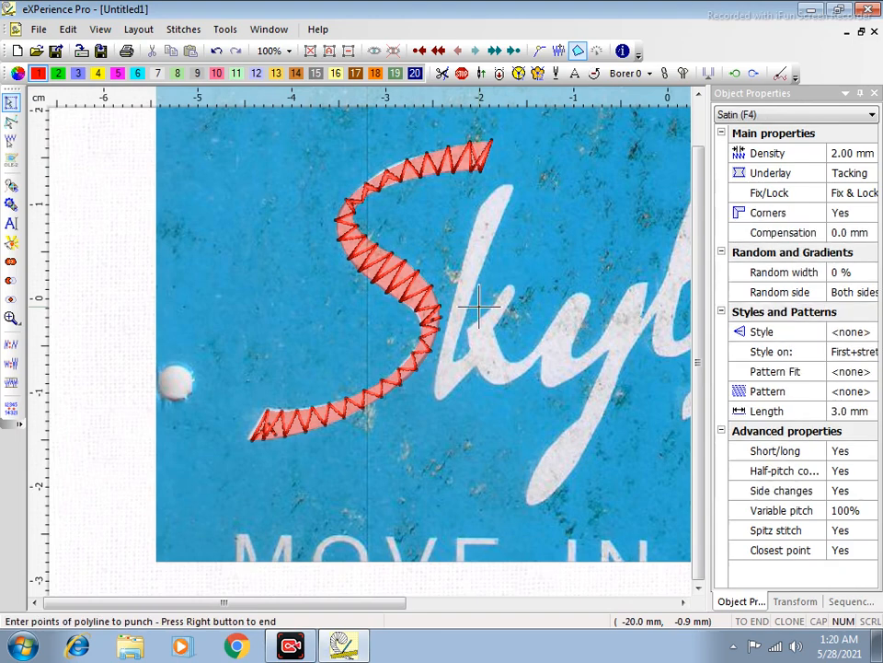
left_click(505, 184)
left_click(479, 207)
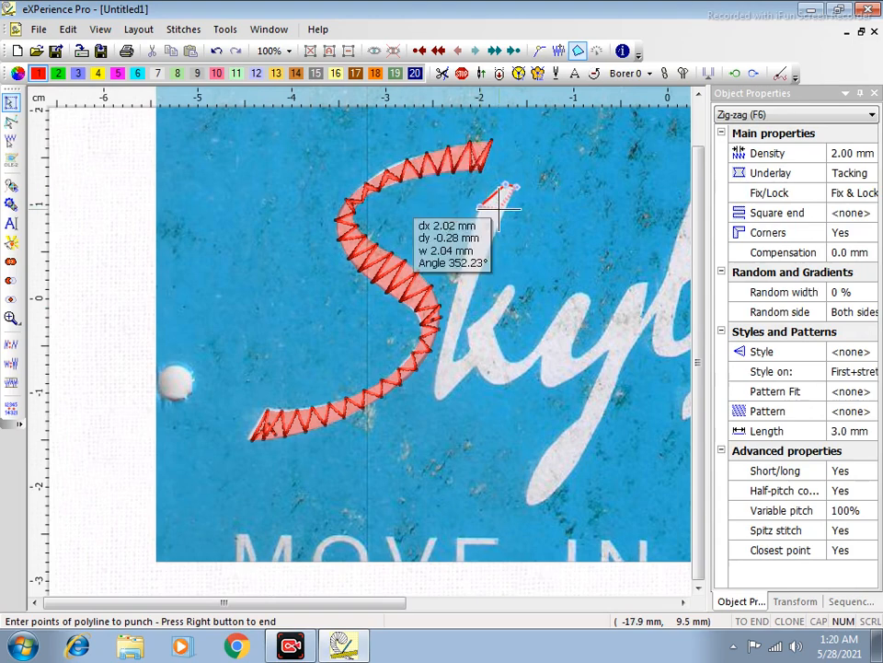
left_click(506, 212)
left_click(468, 262)
left_click(483, 267)
left_click(444, 342)
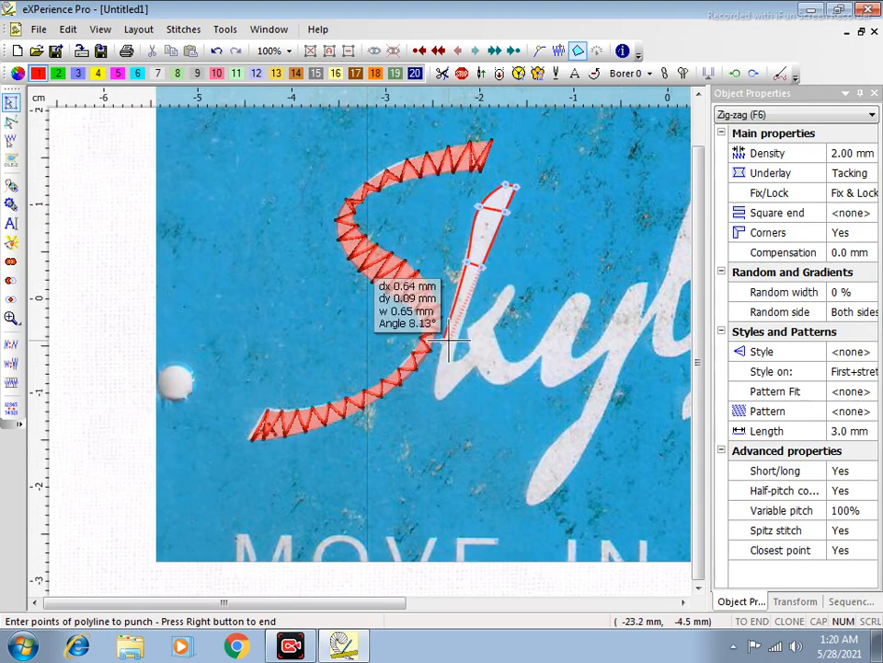
left_click(458, 343)
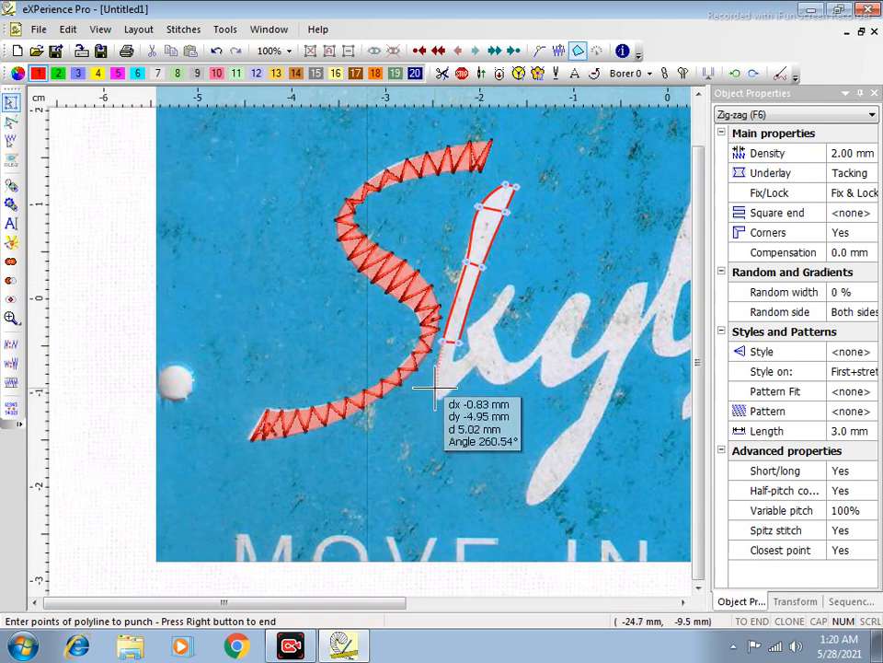
Continue the k stem's point pairs around its lower tip and up the short connecting stroke, finishing with default entry and exit points.
left_click(436, 387)
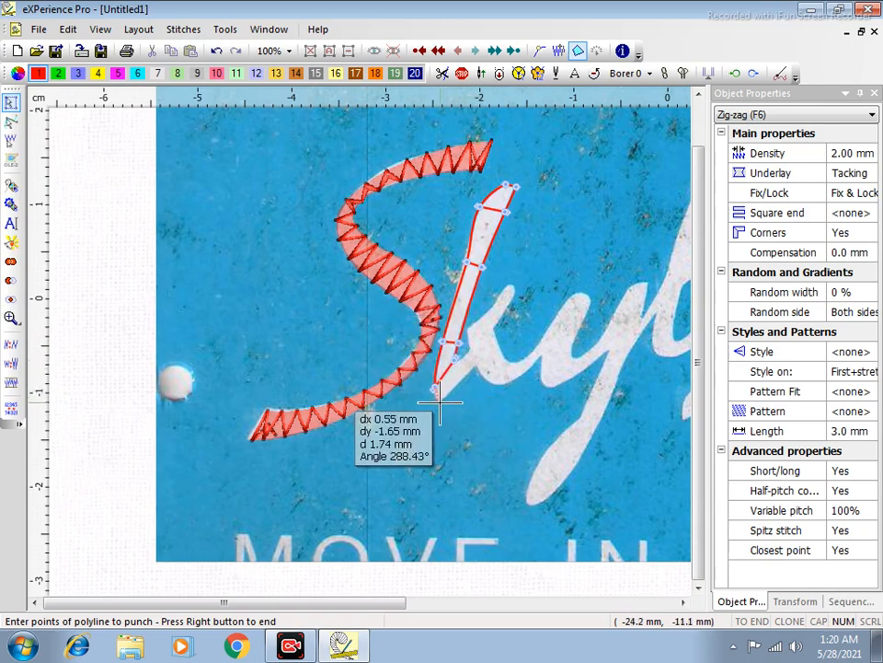
left_click(441, 402)
left_click(454, 360)
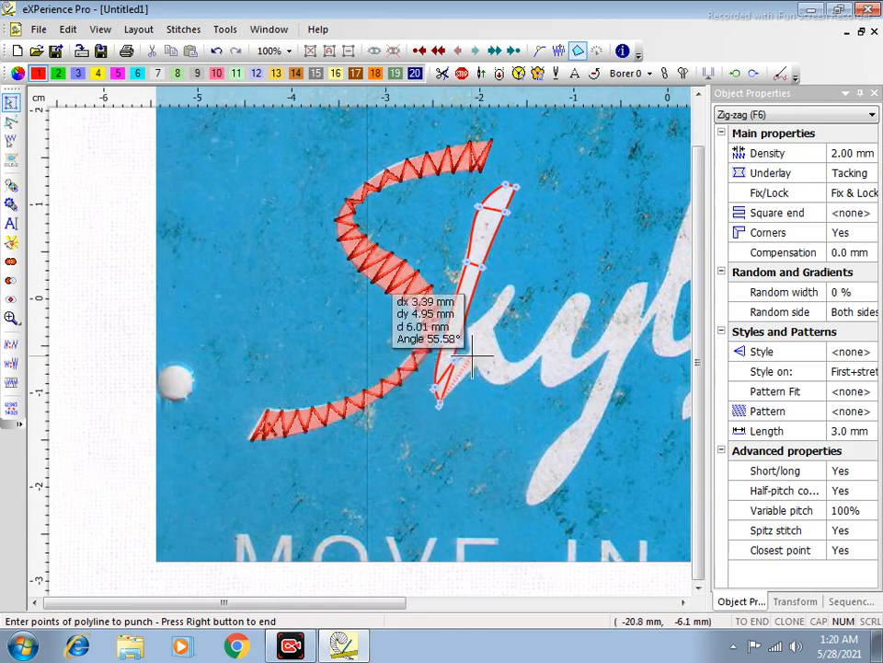
left_click(479, 360)
left_click(477, 349)
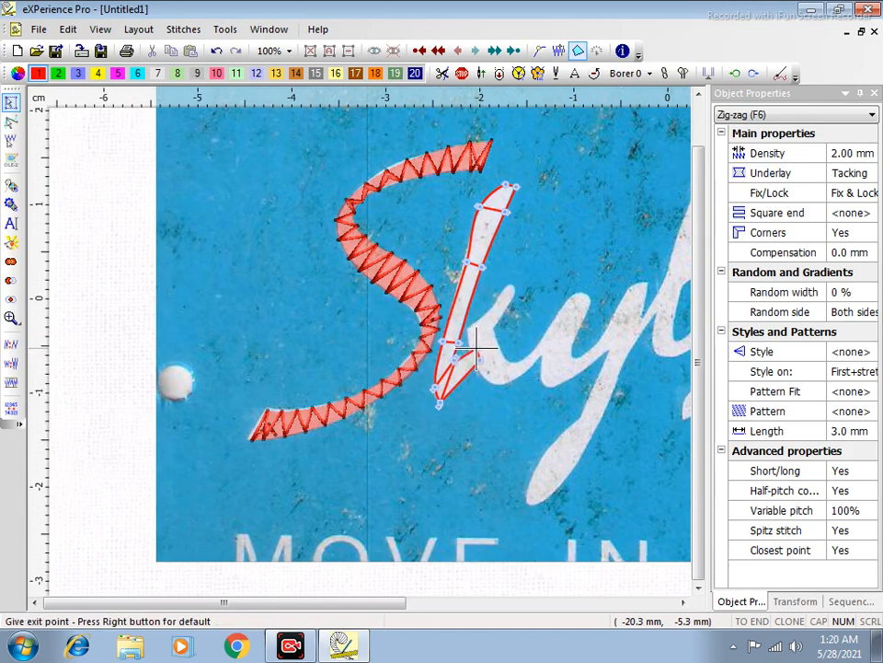
right_click(476, 347)
Set the stitch density of both the S and the k stem to 0.50 mm and deselect them.
left_click(475, 280)
left_click(476, 281, "ctrl")
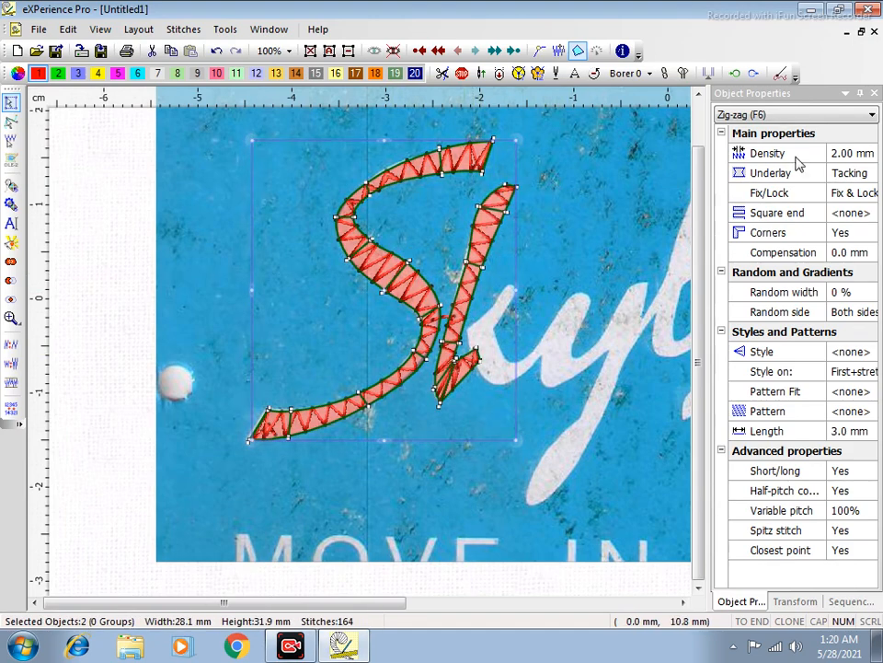
left_click(852, 157)
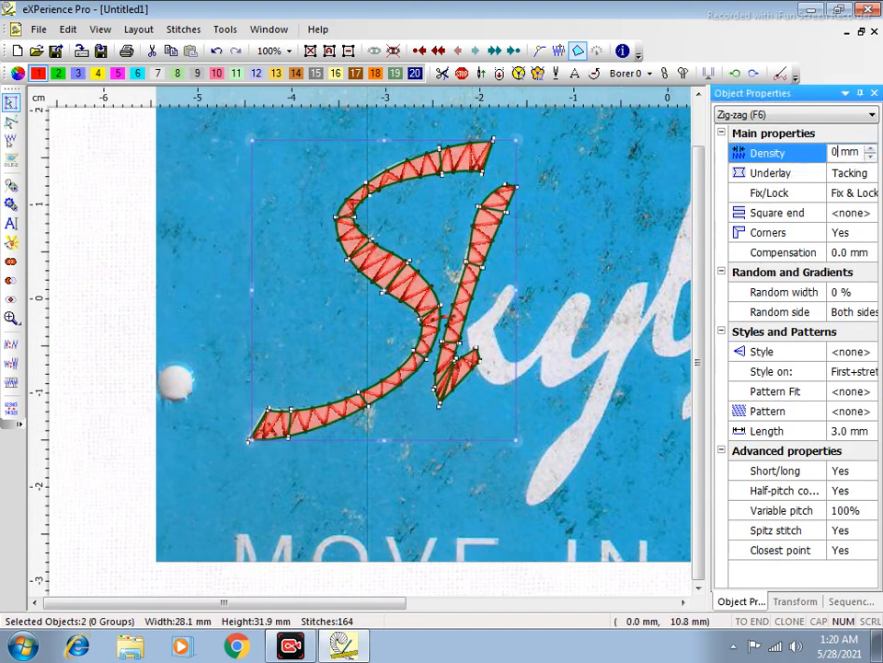
type("0.50")
key("Return")
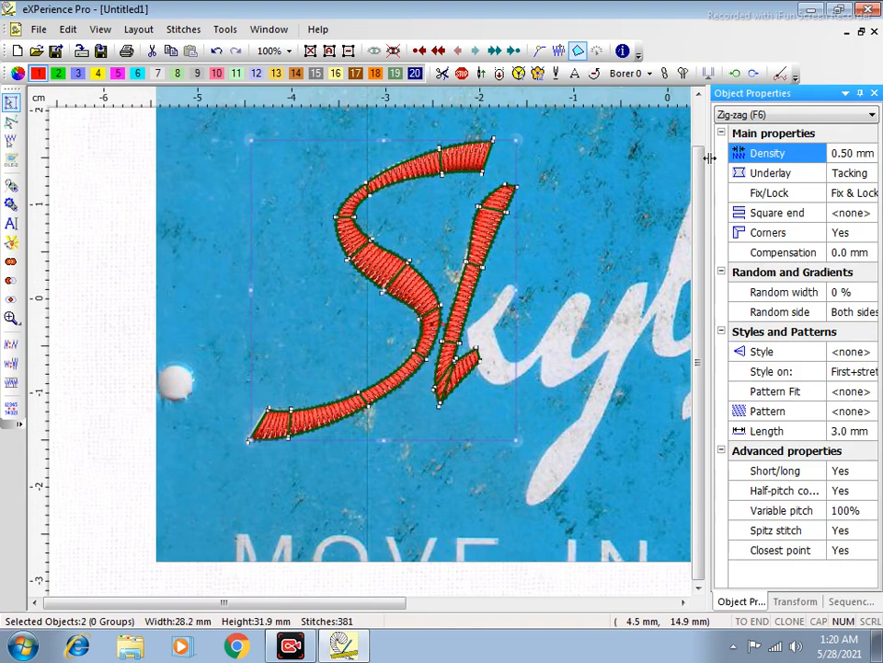
left_click(234, 262)
Start another Zig-zag punch on the k's arm, placing point pairs from its upper tip down to the inner corner.
scroll(551, 347, "down", 2)
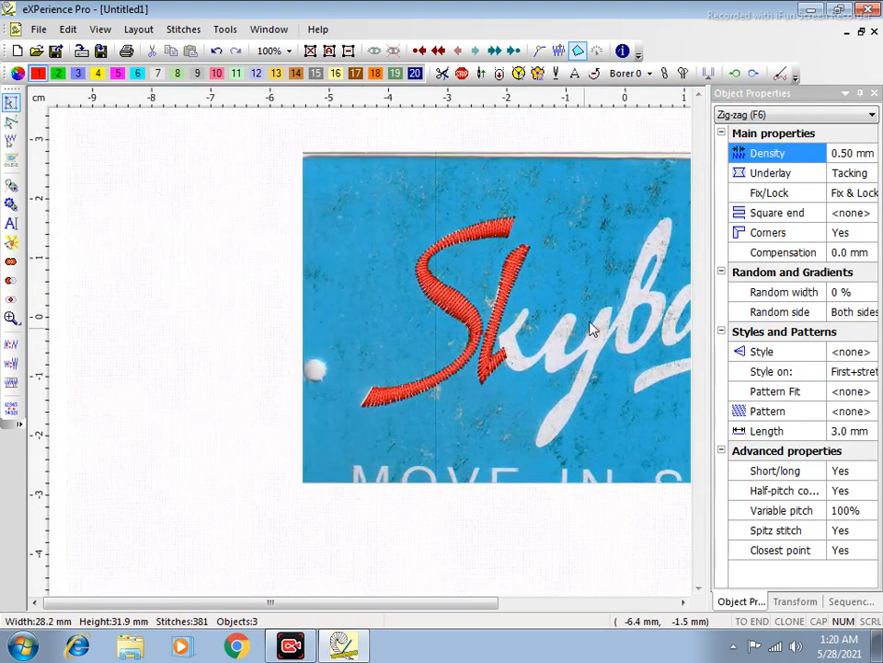
left_click_drag(463, 278, 618, 437)
key("F4")
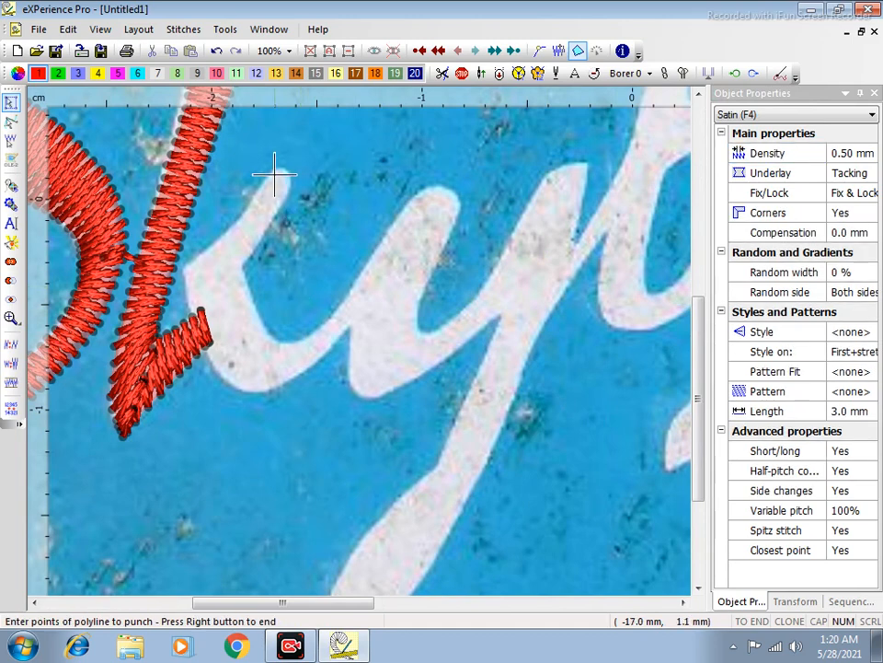
left_click(278, 168)
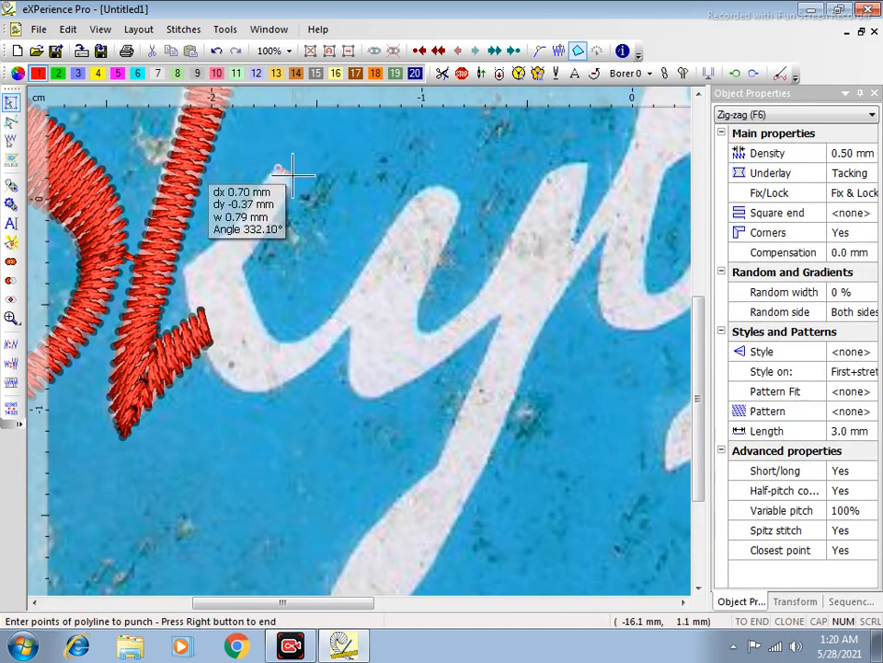
left_click(288, 204)
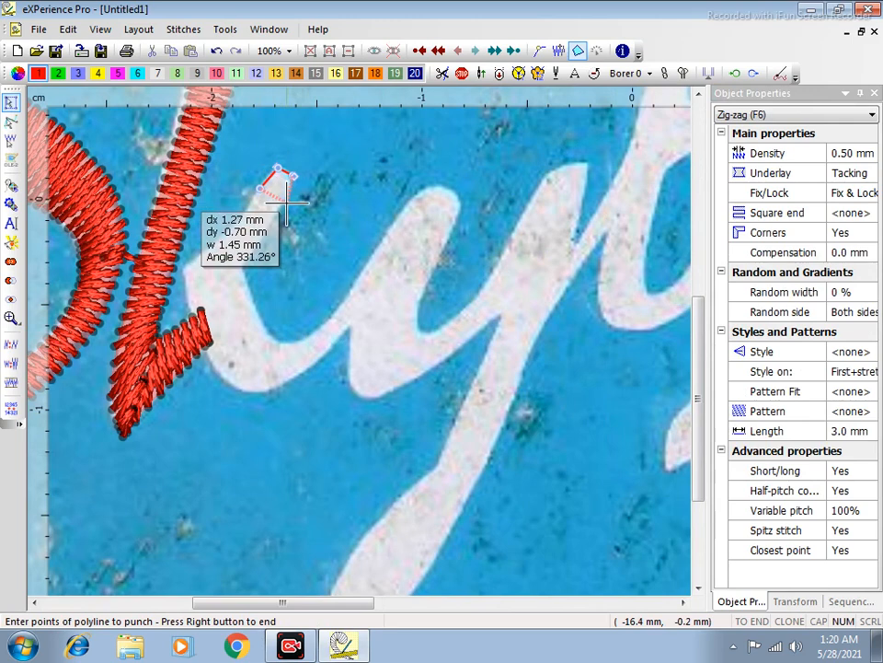
left_click(259, 188)
left_click(256, 246)
left_click(231, 231)
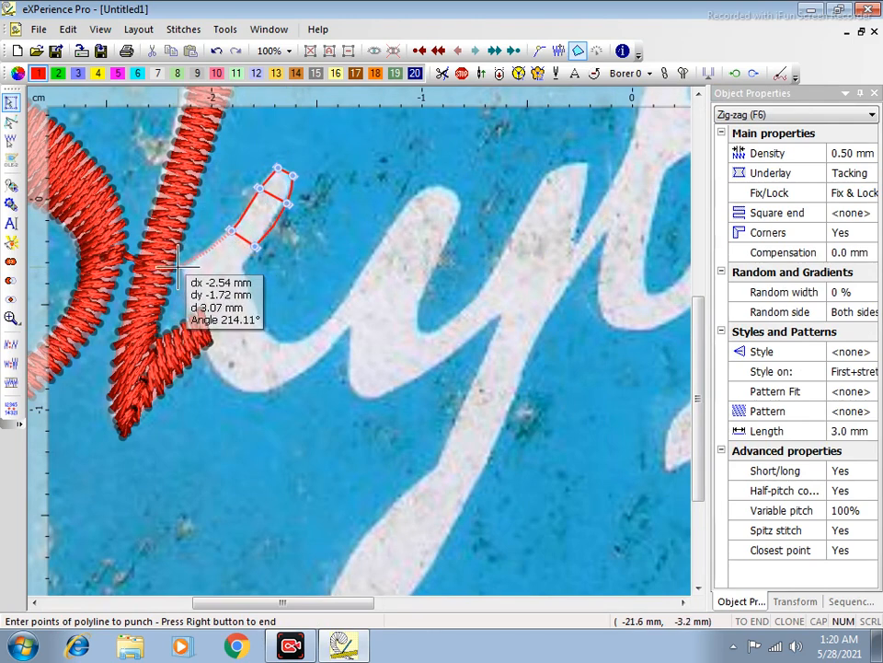
left_click(177, 267)
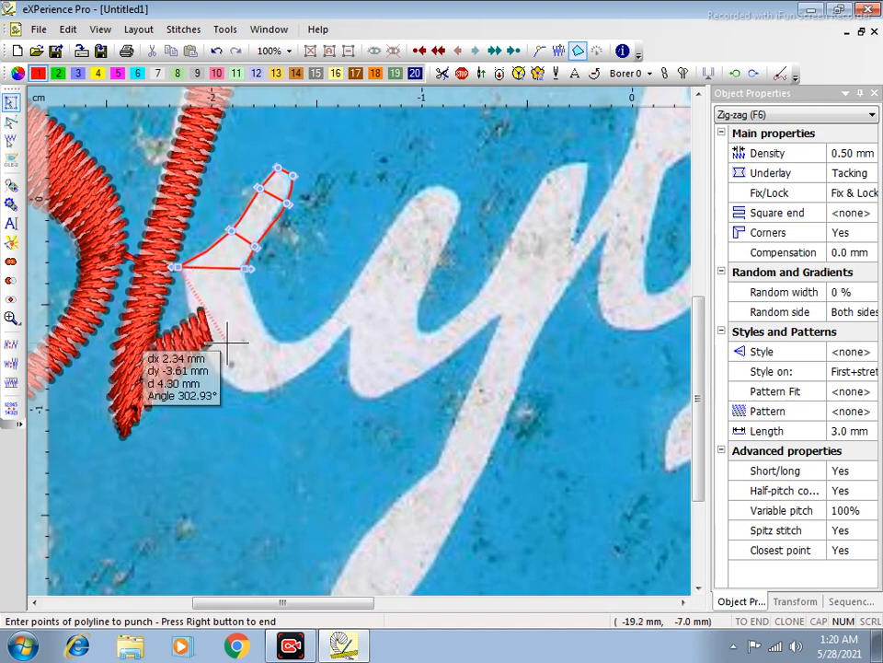
Continue point pairs around the k's lower bend and up to the y, finishing with default entry and exit points.
left_click(199, 351)
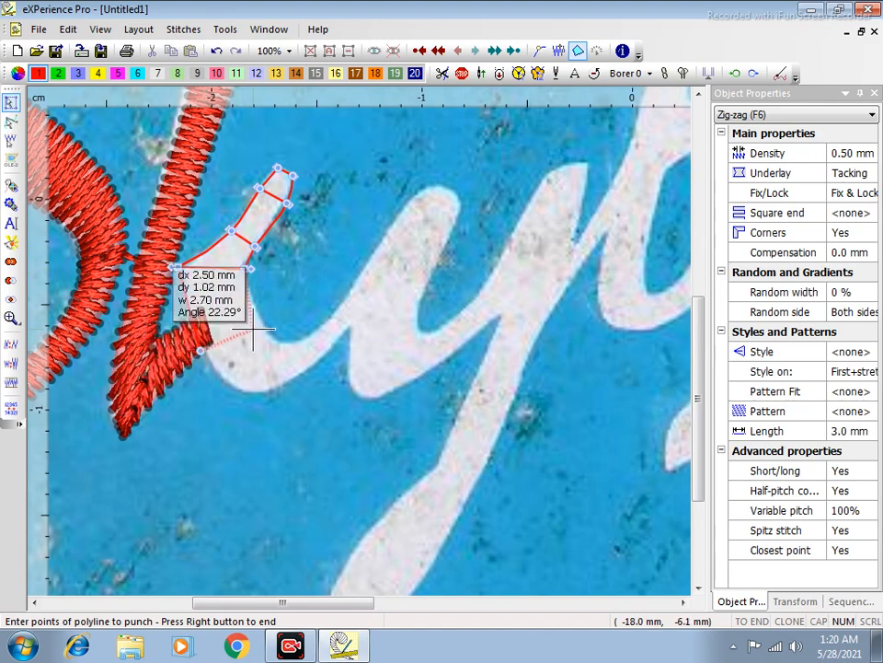
left_click(249, 388)
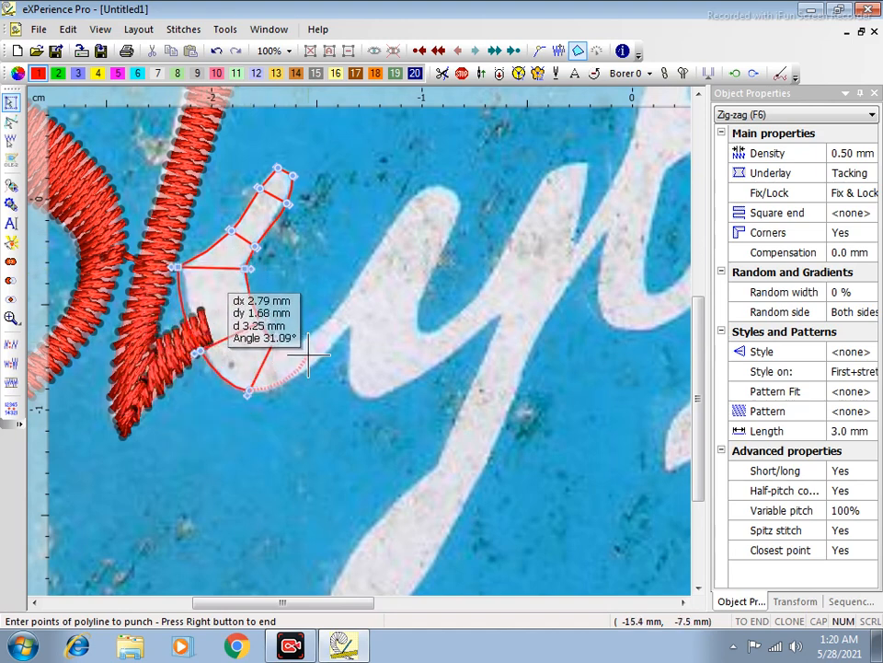
left_click(310, 363)
left_click(304, 338)
left_click(382, 285)
right_click(368, 268)
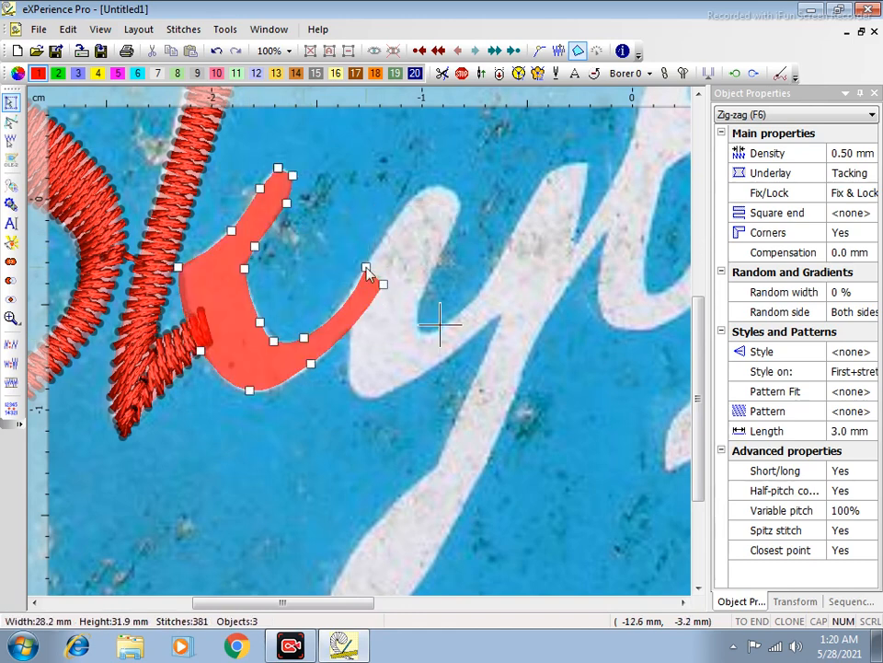
right_click(371, 191)
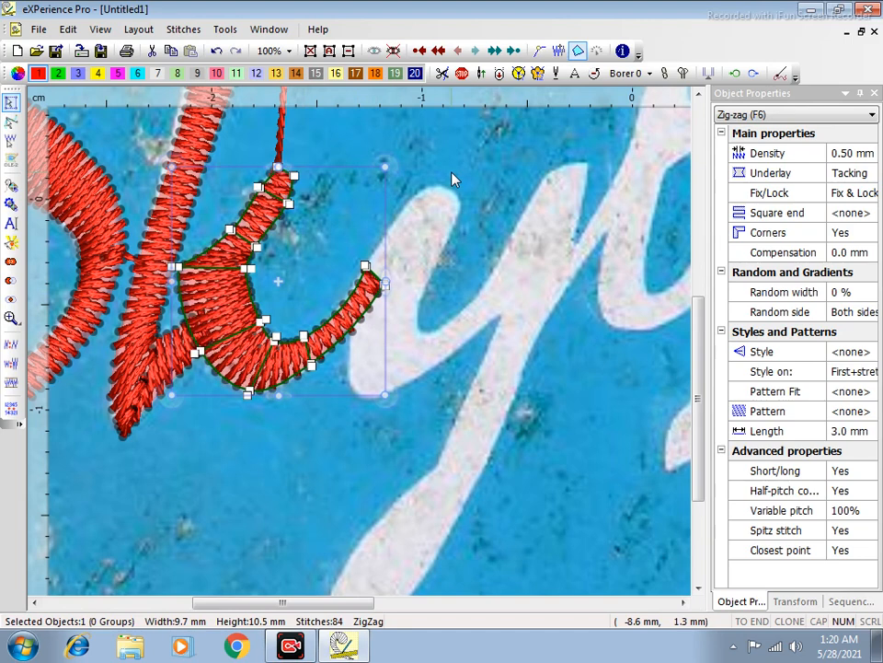
Start a Zig-zag punch on the y, placing point pairs from the top of its first stroke down toward the bend.
left_click(437, 187)
left_click(455, 194)
left_click(406, 203)
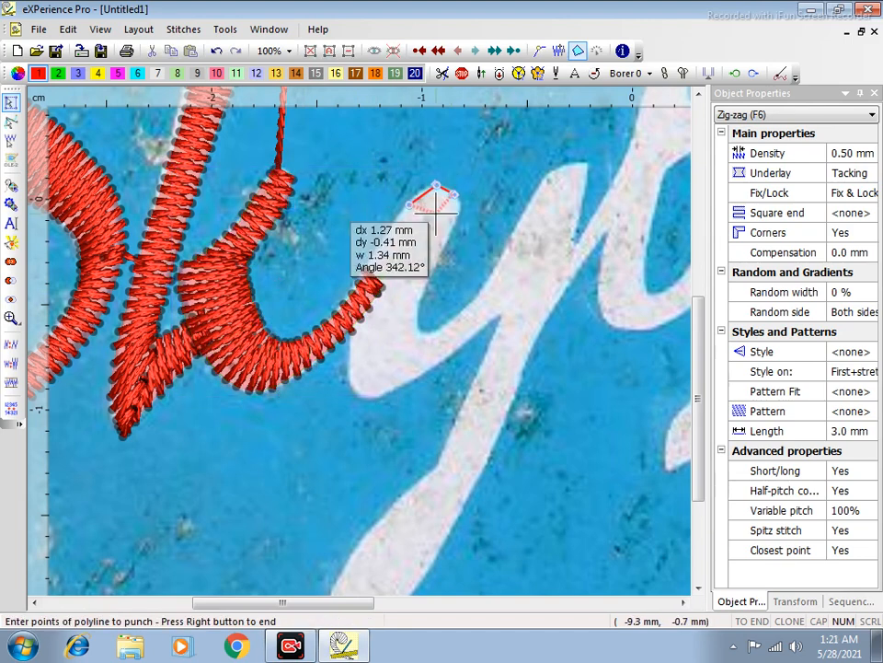
left_click(458, 225)
left_click(366, 270)
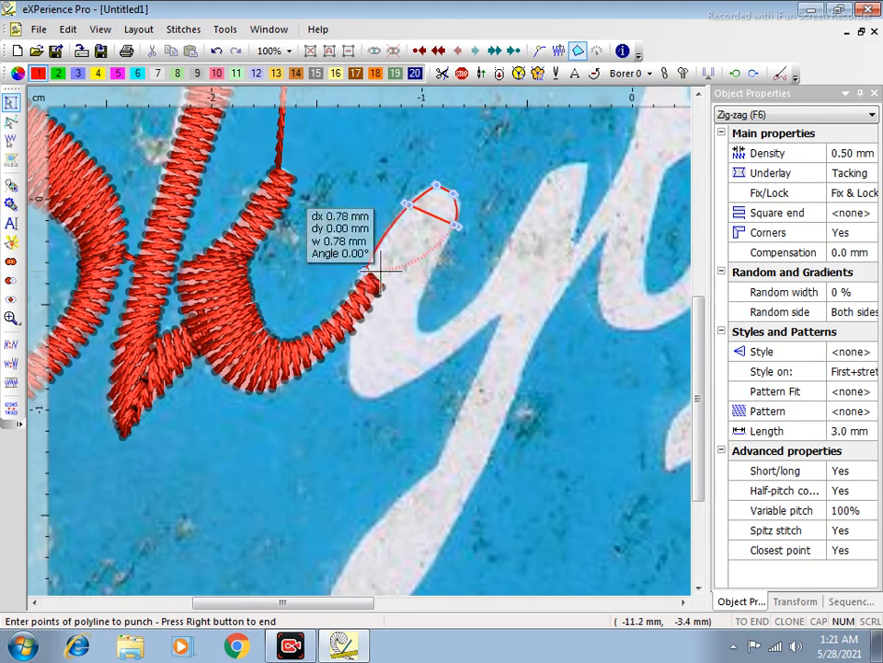
left_click(426, 282)
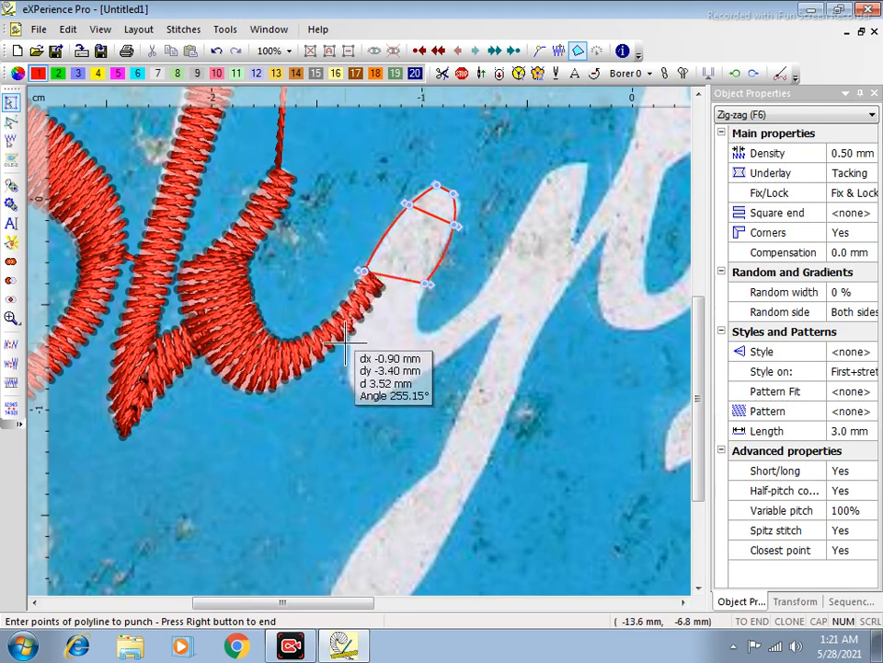
left_click(348, 346)
left_click(419, 317)
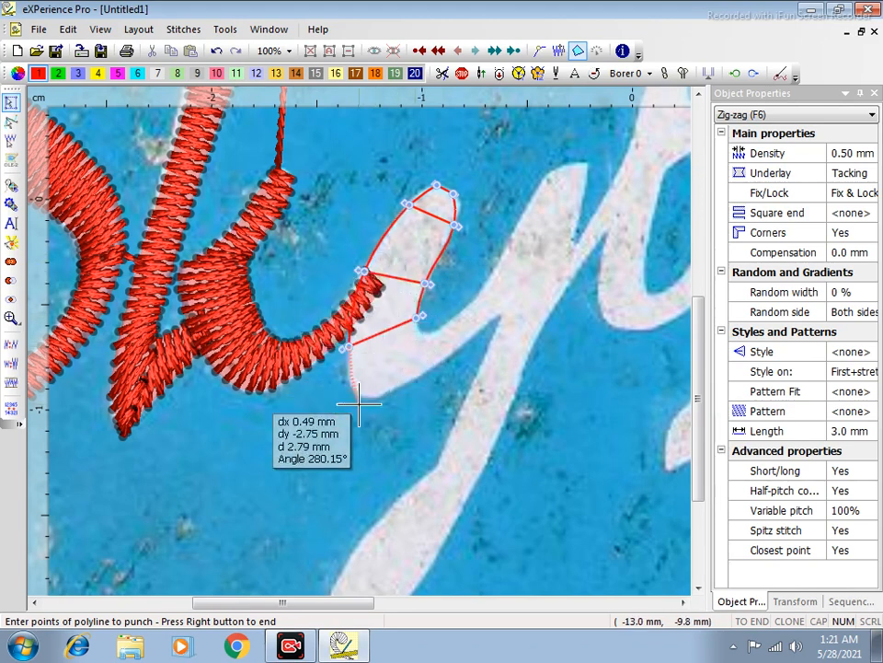
Continue the y's point pairs around the lower bend and up its second stroke, finishing with default entry and exit points.
left_click(351, 392)
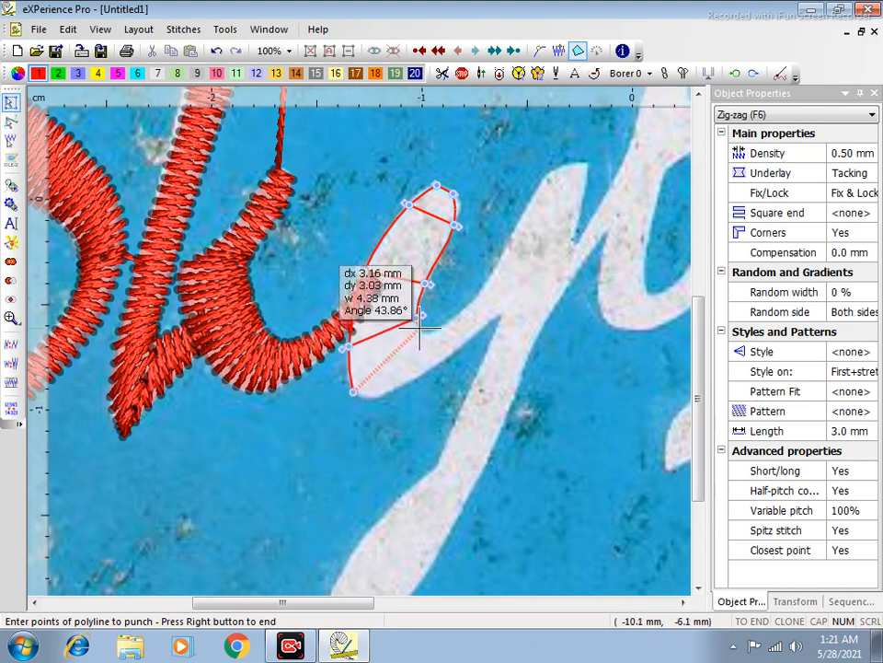
left_click(424, 374)
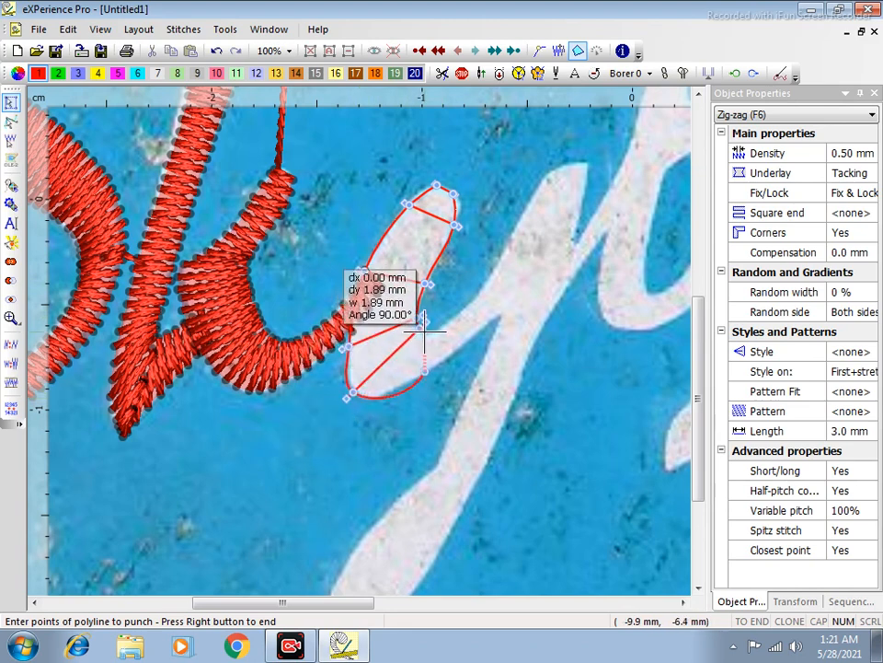
left_click(485, 330)
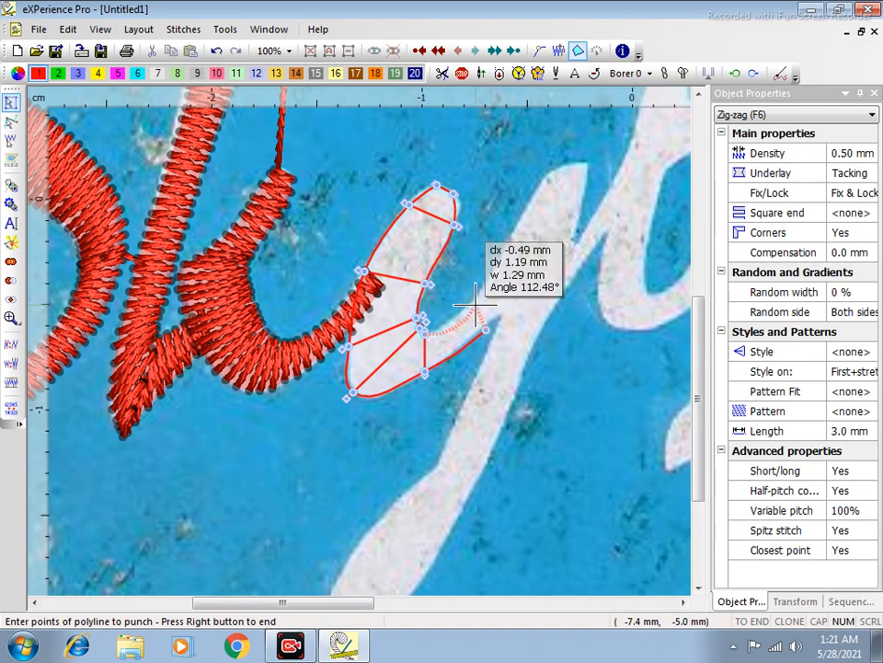
left_click(468, 302)
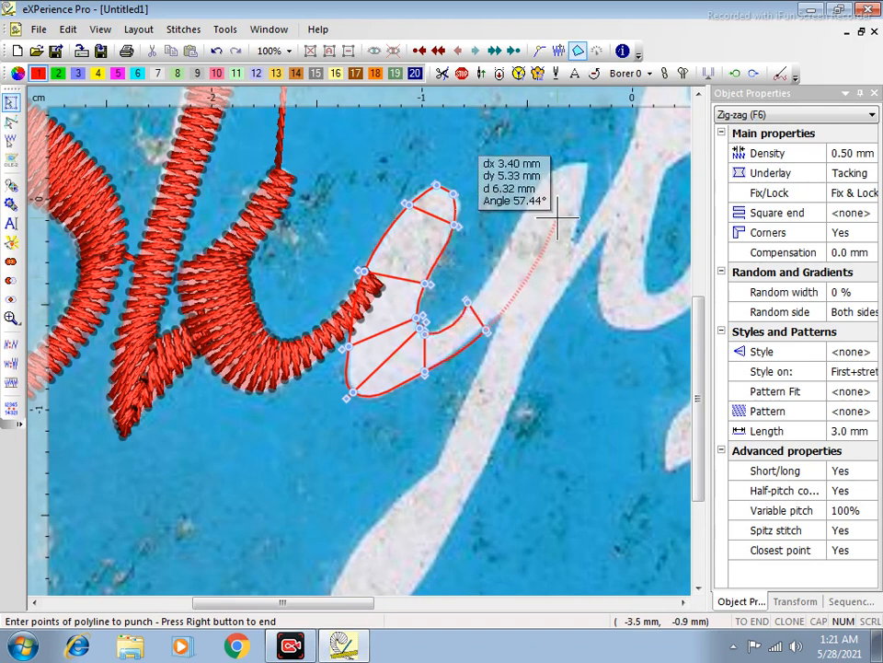
left_click(556, 217)
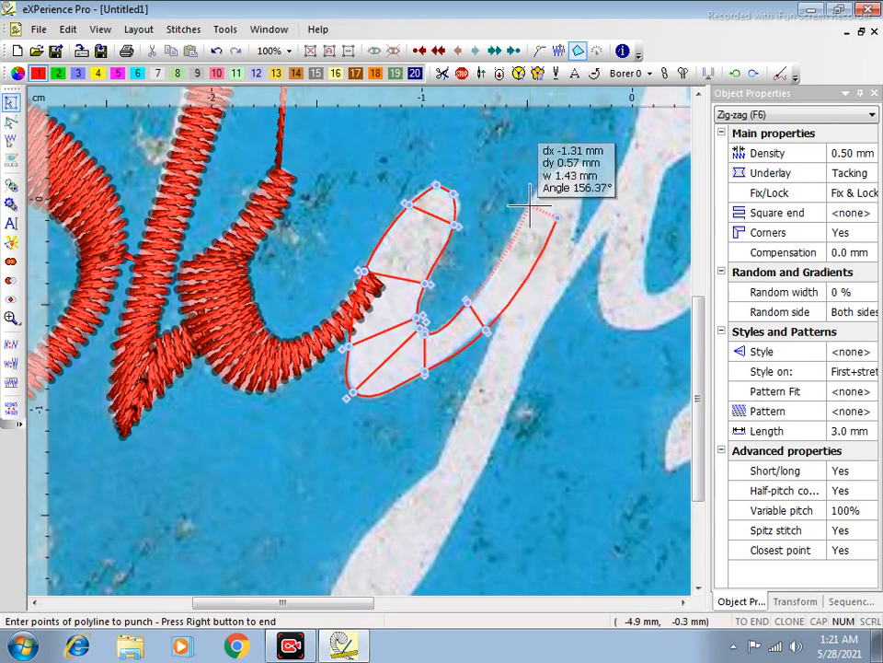
right_click(530, 204)
right_click(538, 210)
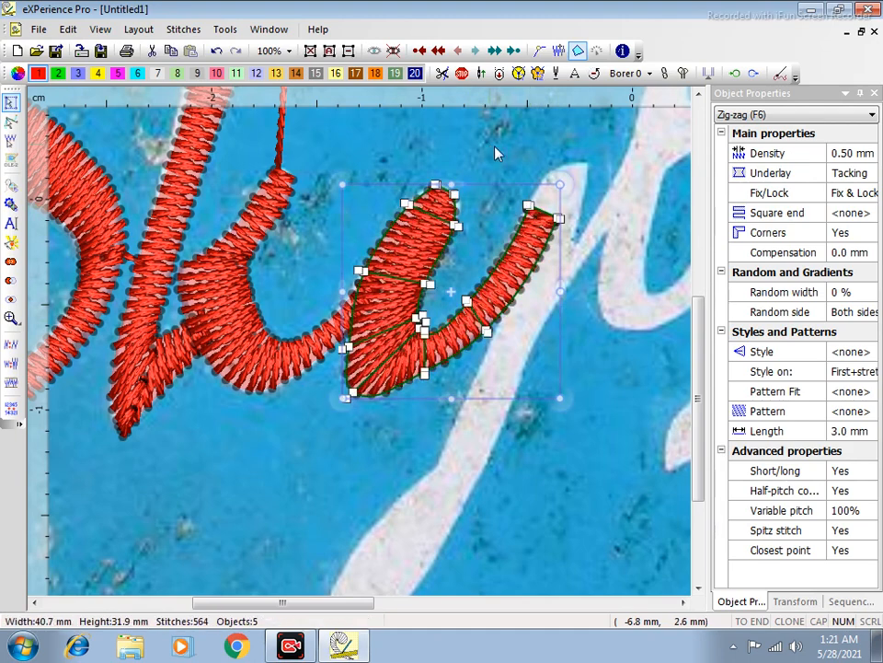
Reshape the y's zig-zag outline by moving the node on the inner edge of its second stroke, then deselect it.
left_click(469, 327)
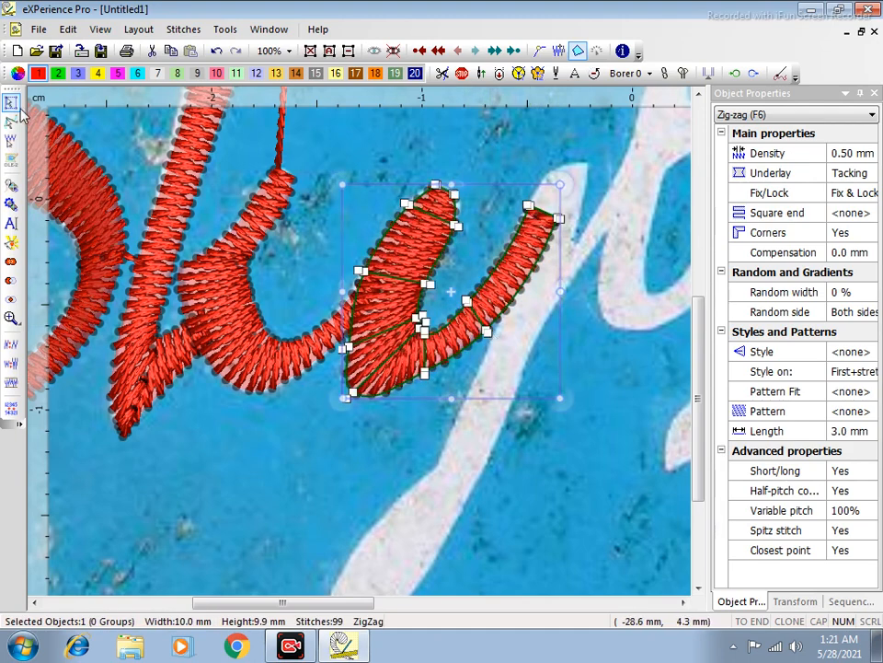
left_click(10, 122)
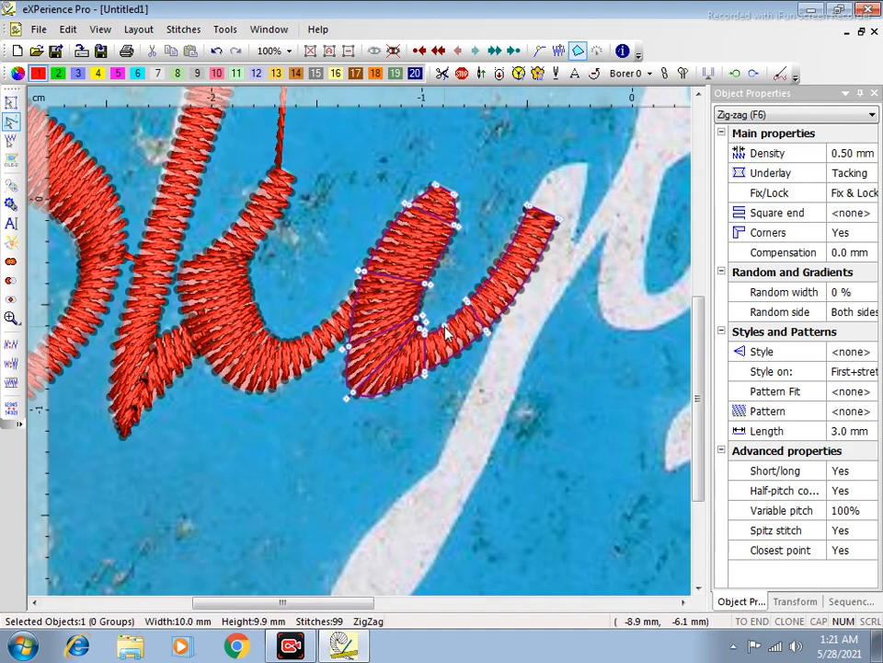
left_click(441, 327)
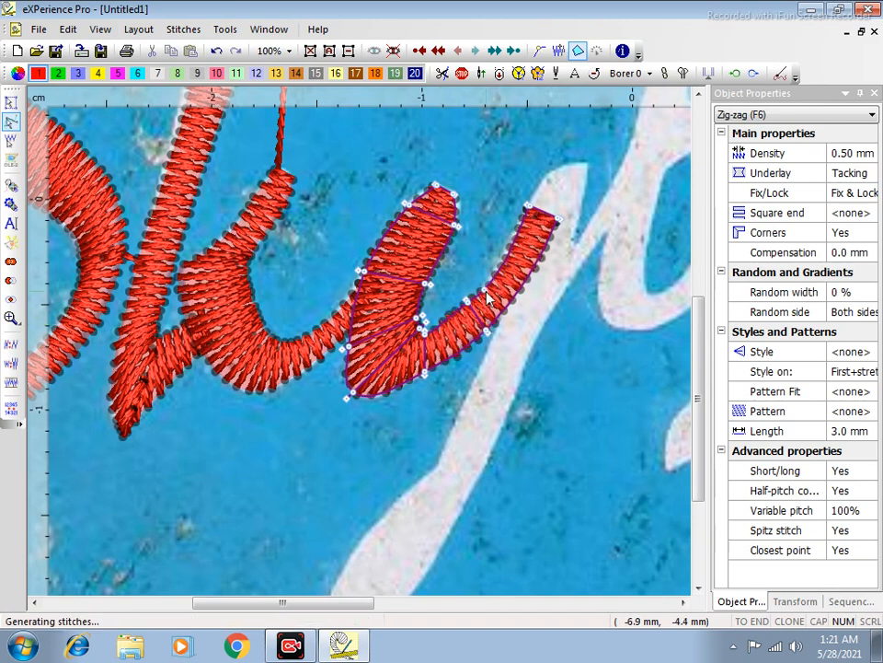
left_click(480, 301)
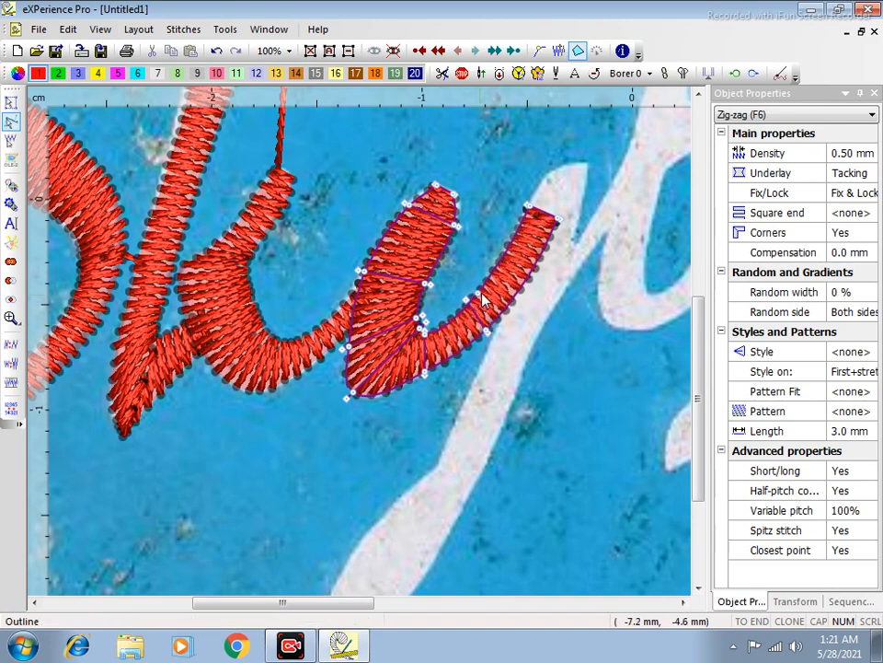
left_click(457, 299)
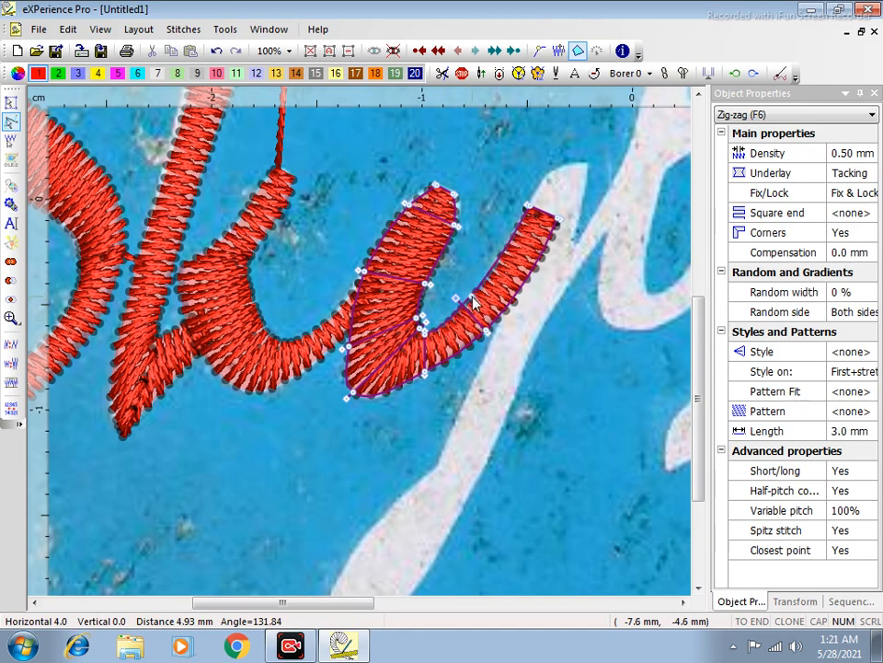
left_click(12, 106)
left_click(365, 140)
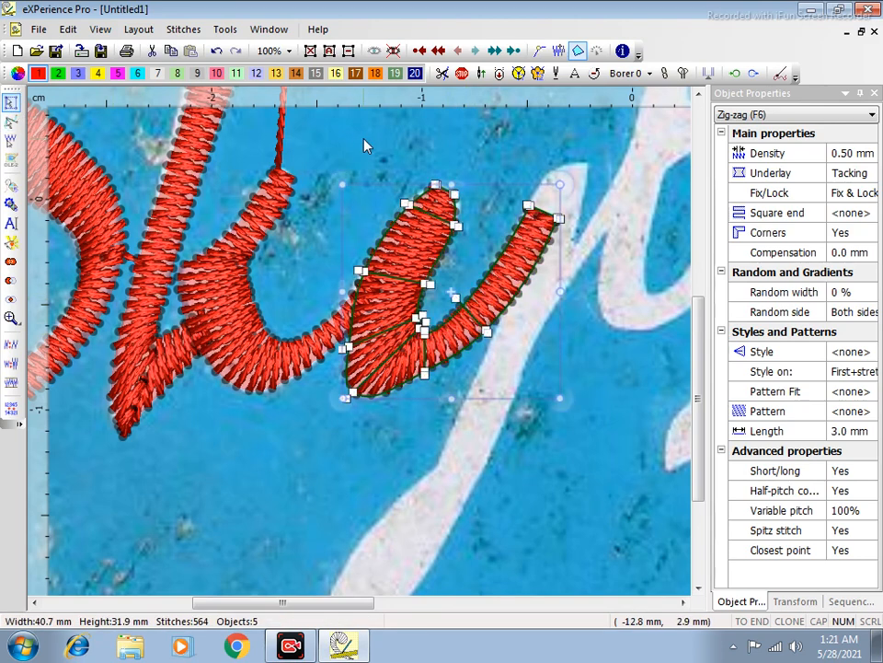
Start a Zig-zag punch on the y's long stem, placing point pairs from its rounded top down to the bend above the tail.
key("space")
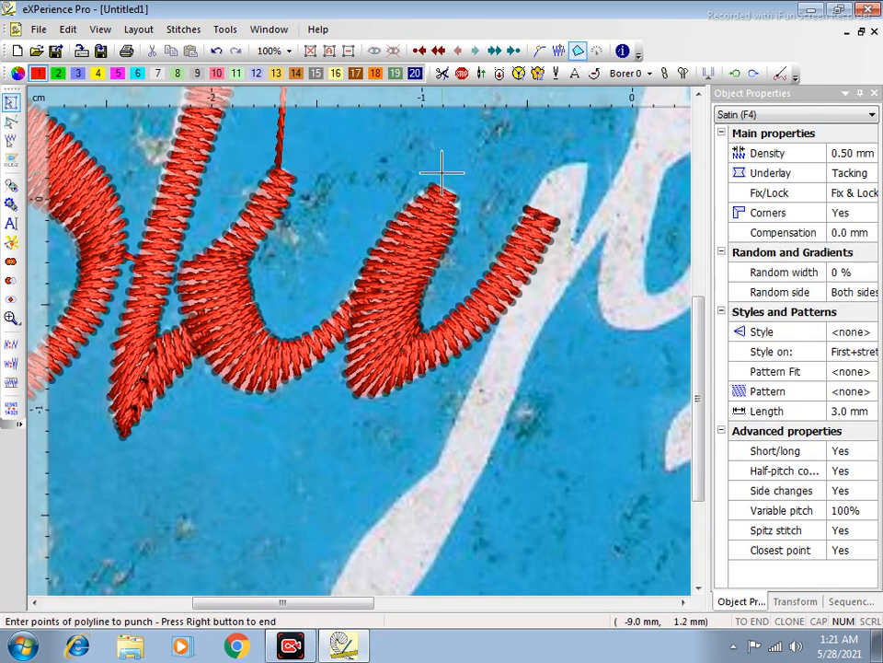
left_click(564, 163)
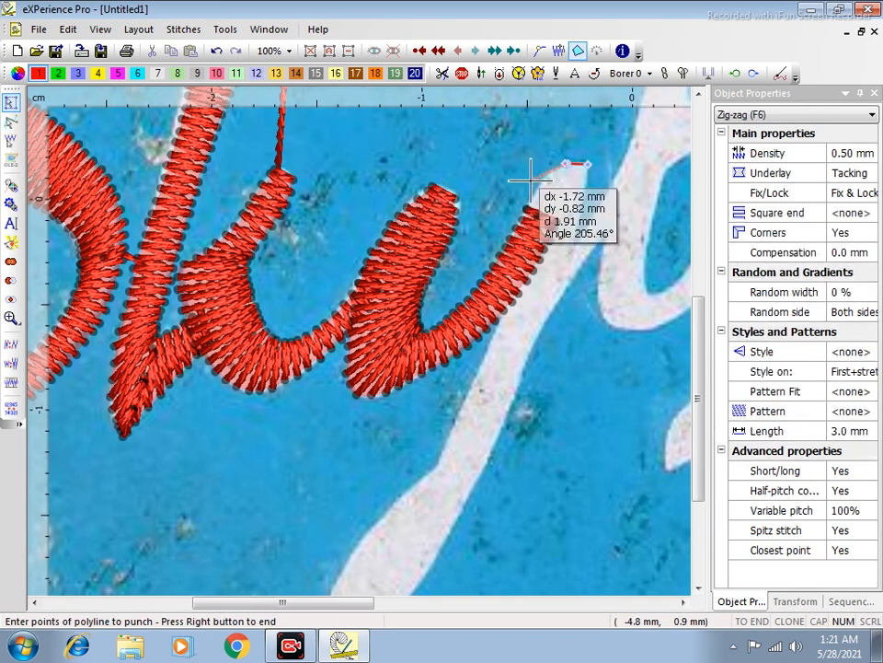
left_click(540, 183)
left_click(589, 187)
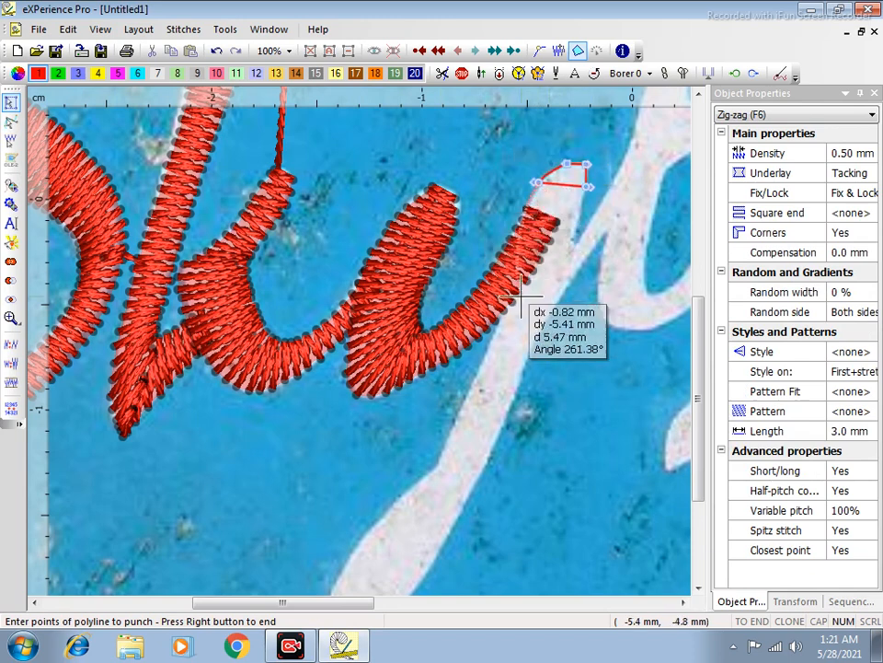
left_click(498, 307)
left_click(549, 325)
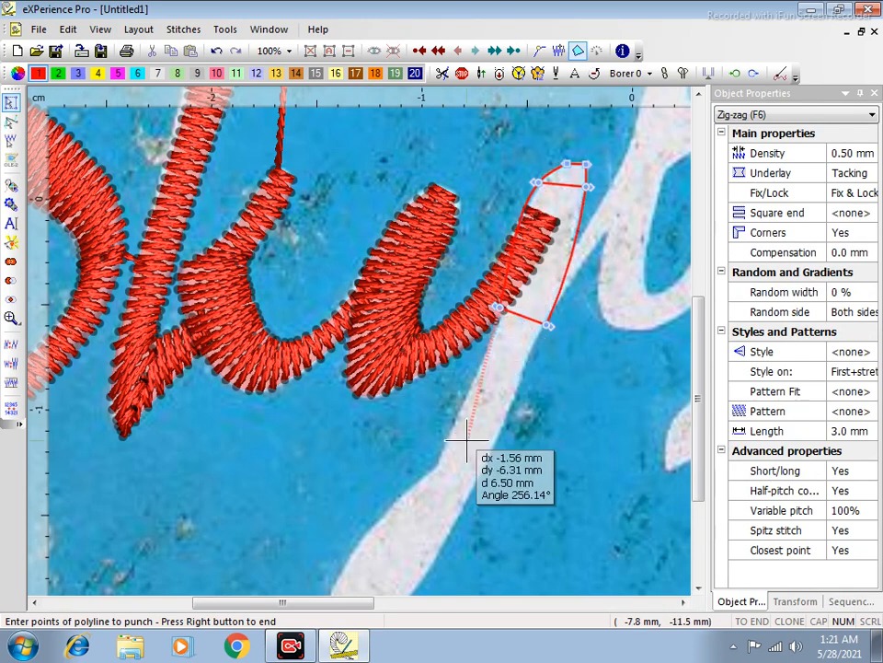
left_click(447, 438)
left_click(495, 455)
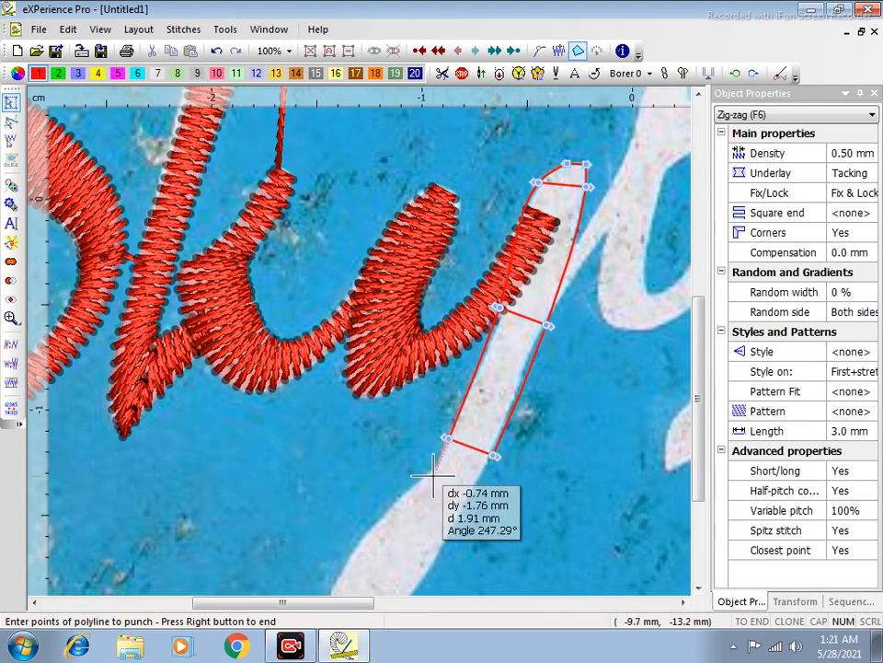
left_click(435, 469)
left_click(477, 489)
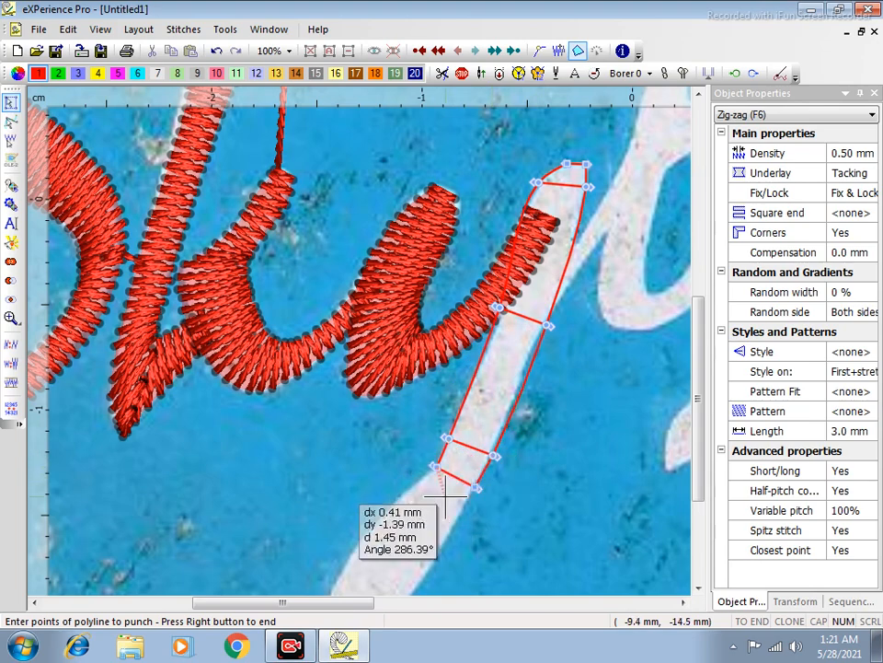
Continue the point pairs down the y's widening tail to its tip and finish the zig-zag shape.
left_click(363, 463)
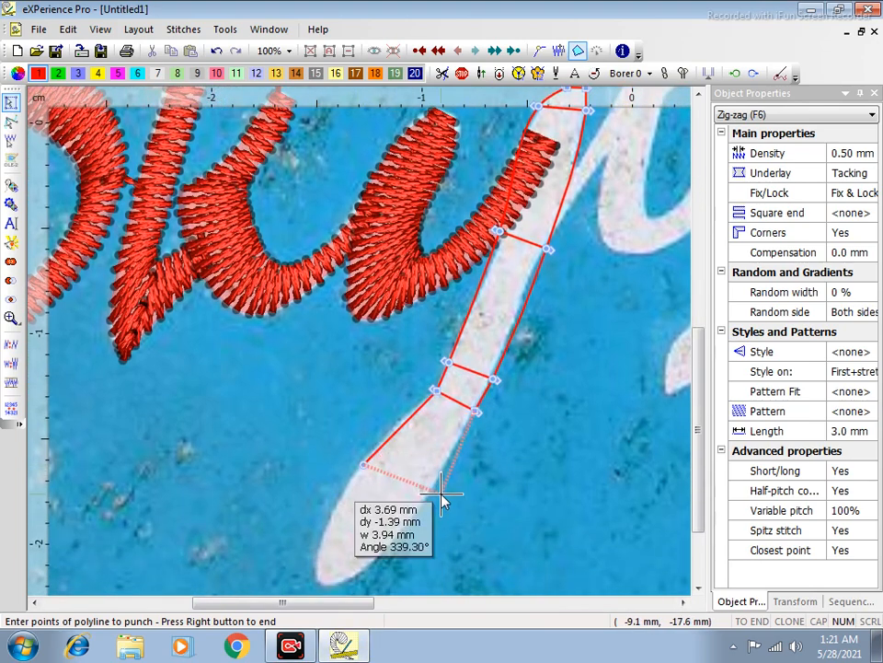
left_click(425, 496)
left_click(324, 529)
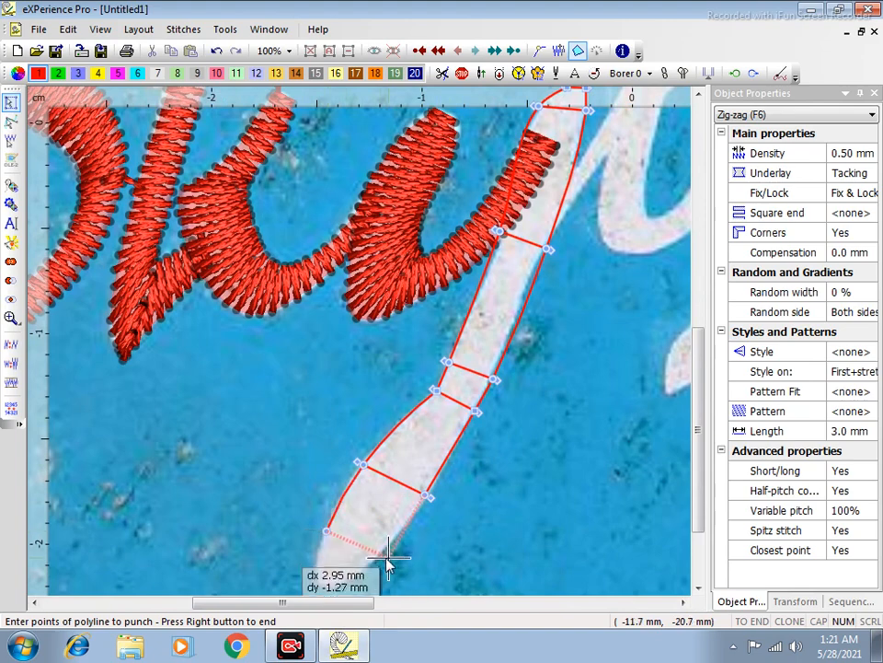
left_click(381, 555)
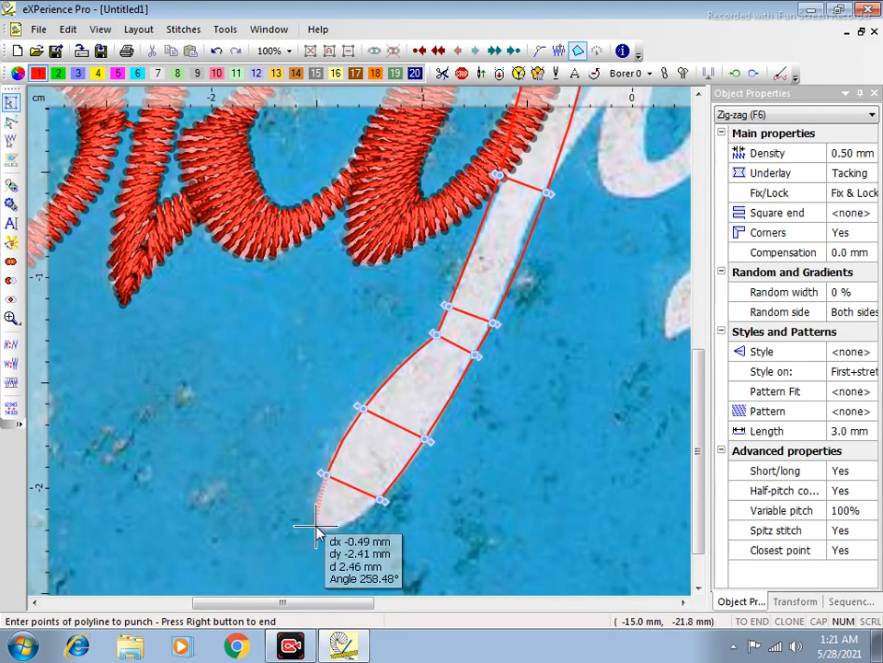
left_click(317, 526)
right_click(332, 532)
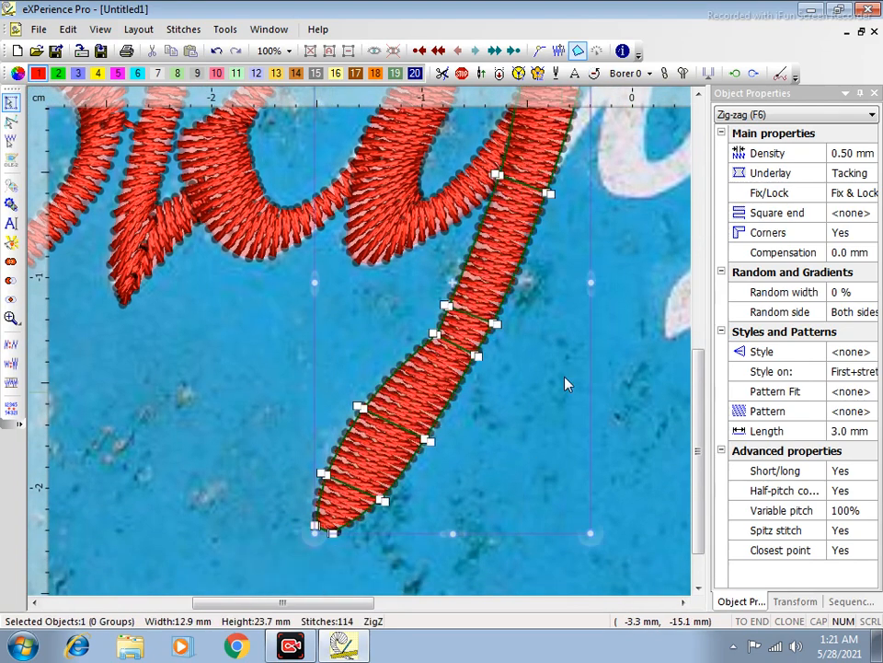
Create a narrow Satin punch on the connector from the y's stem up to the b, finishing with default entry and exit points.
scroll(528, 394, "down", 4)
key("z")
left_click_drag(475, 231, 629, 343)
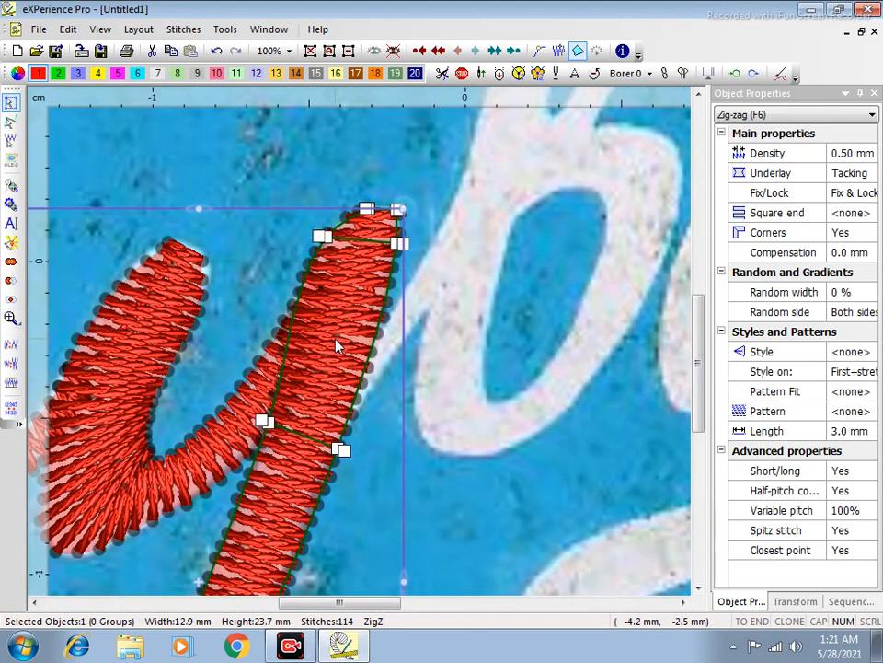
scroll(497, 386, "down", 3)
left_click(514, 379)
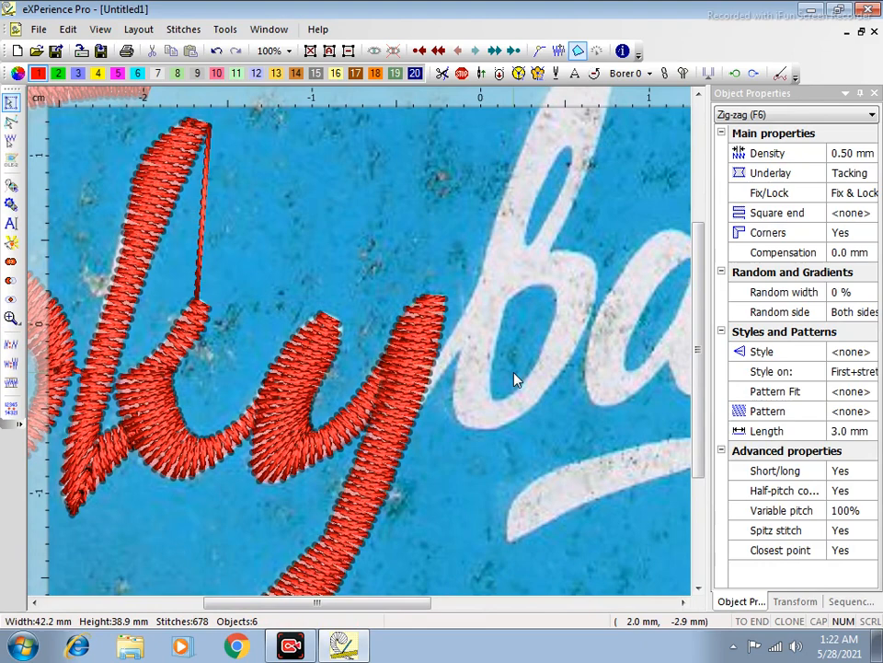
key("F4")
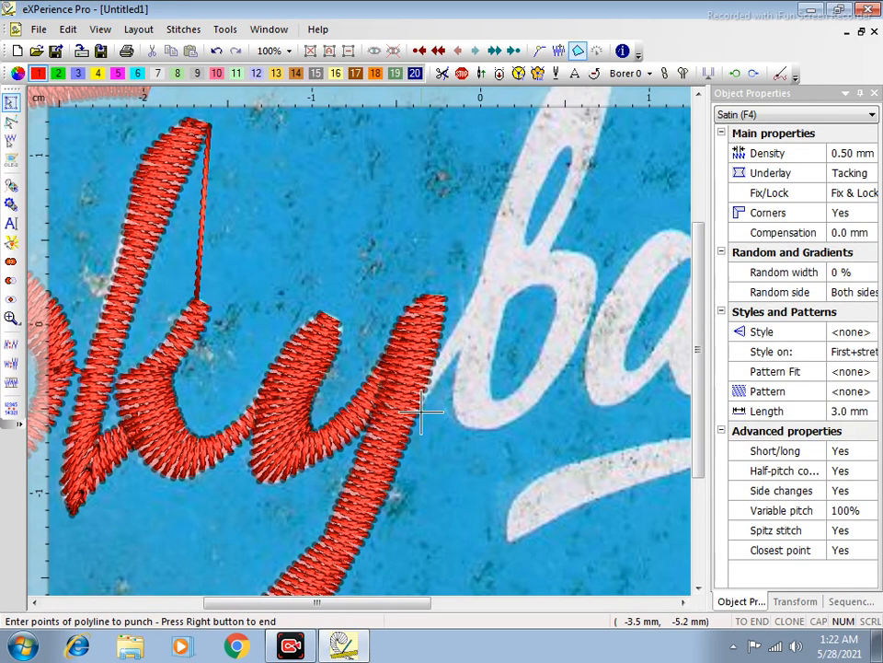
left_click(418, 413)
left_click(401, 406)
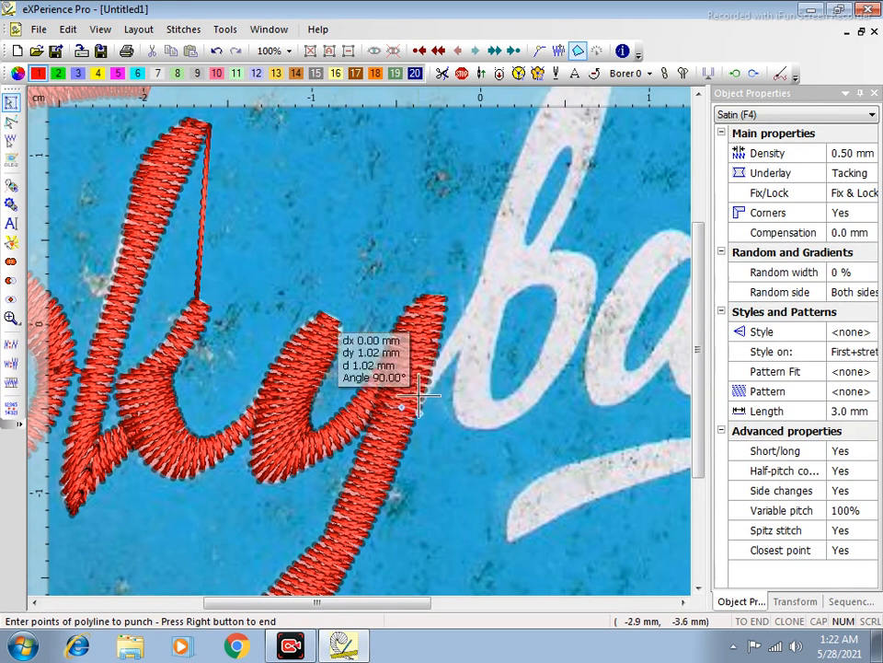
left_click(473, 326)
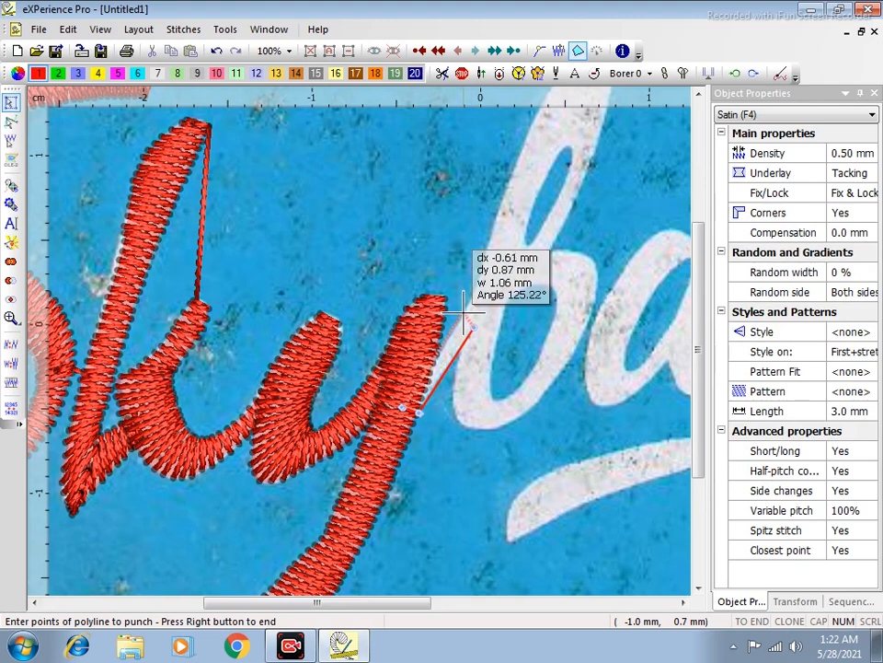
left_click(463, 313)
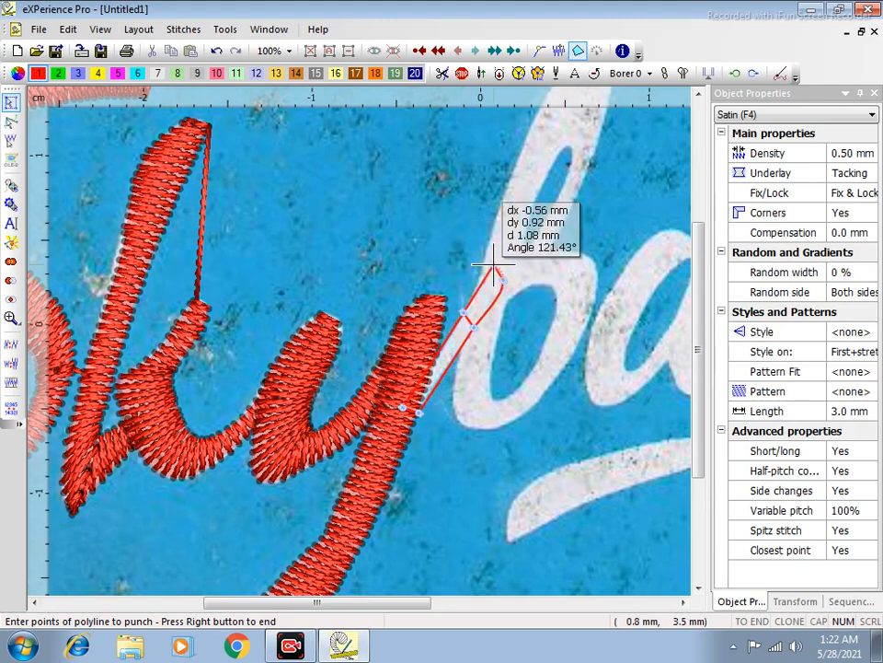
left_click(493, 265)
right_click(494, 265)
right_click(427, 192)
left_click(427, 192)
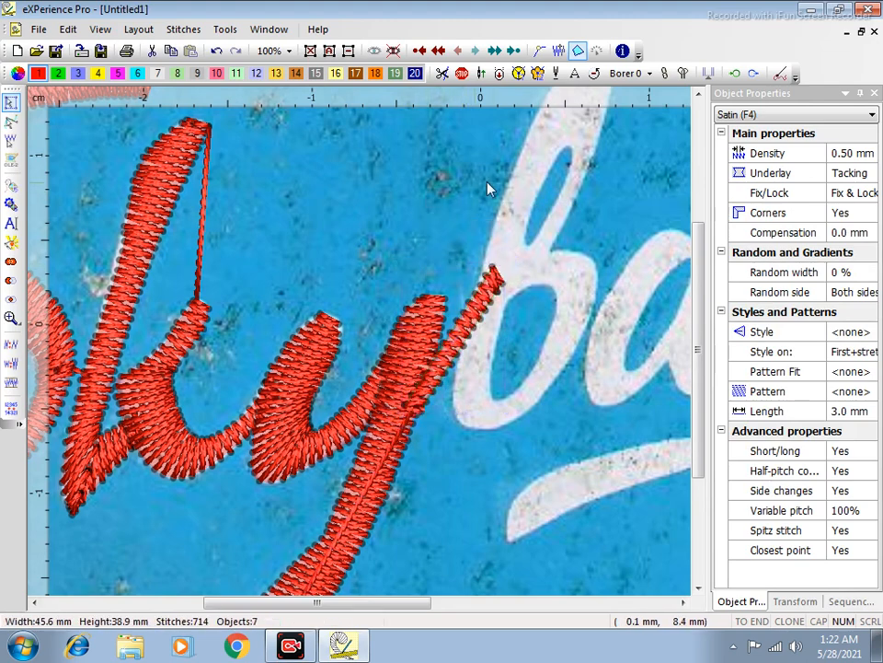
Start a Satin punch on the b, placing point pairs from the loop's lower end up its thin side to the opening's top.
scroll(475, 183, "down", 3)
left_click_drag(400, 294, 690, 108)
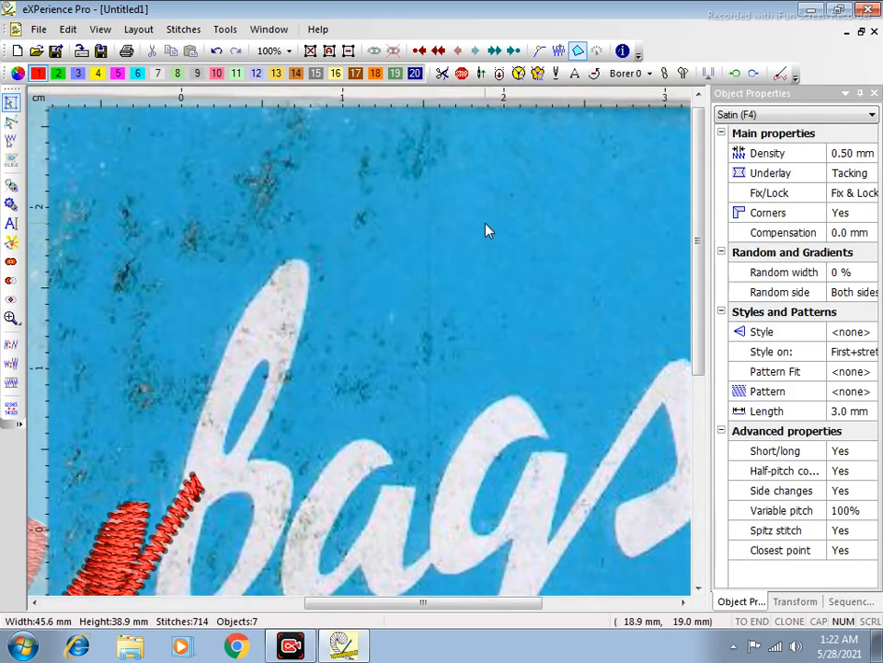
left_click(194, 472)
left_click(250, 417)
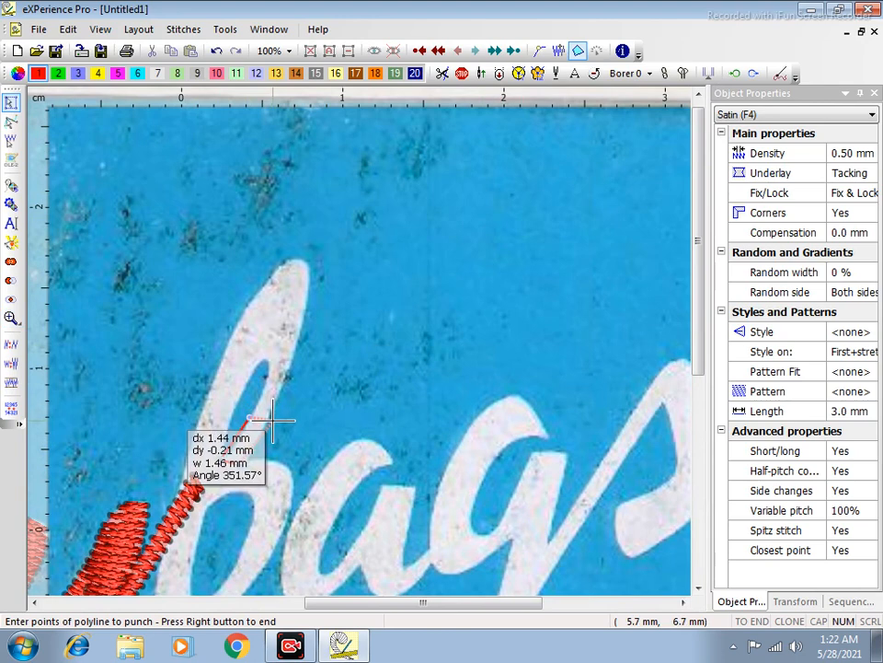
left_click(272, 421)
left_click(267, 365)
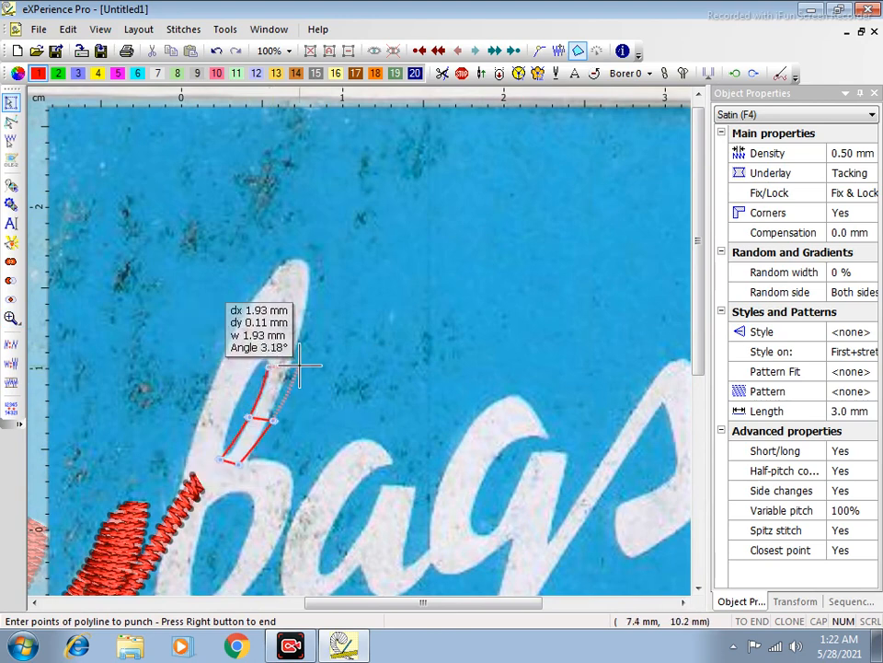
left_click(297, 361)
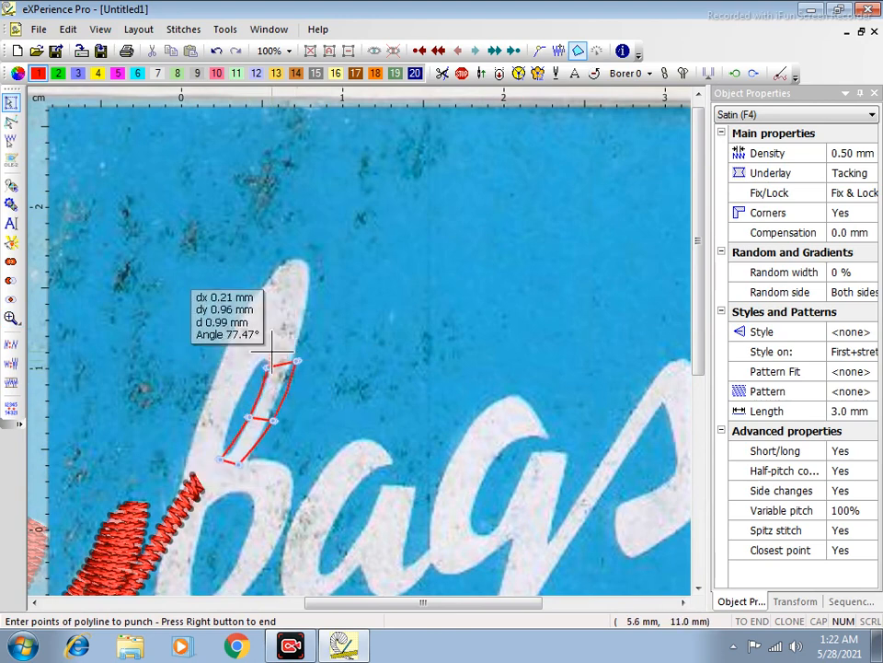
Continue the b's satin point pairs around the top of its loop and down the stem to the connector.
left_click(309, 250)
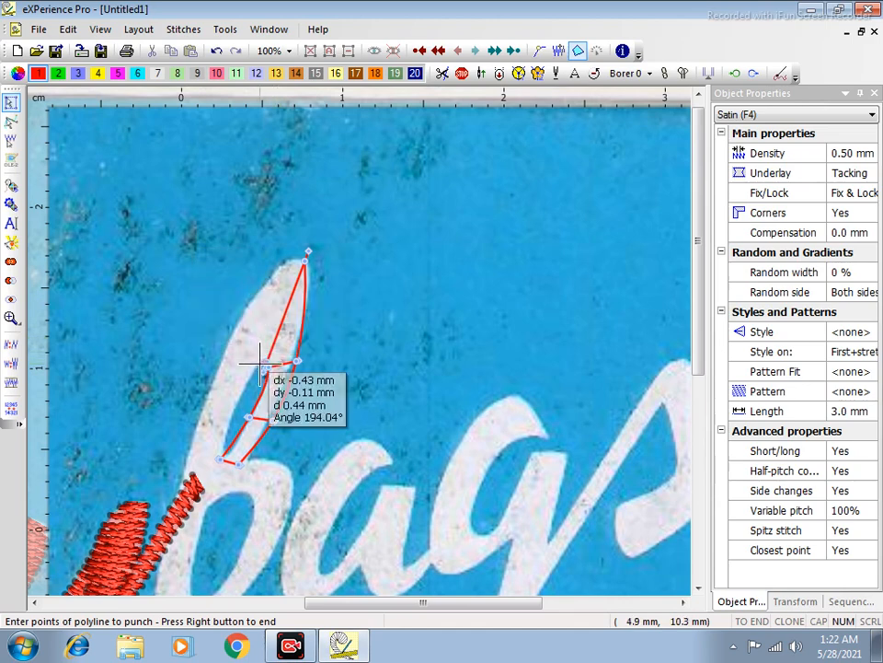
left_click(268, 270)
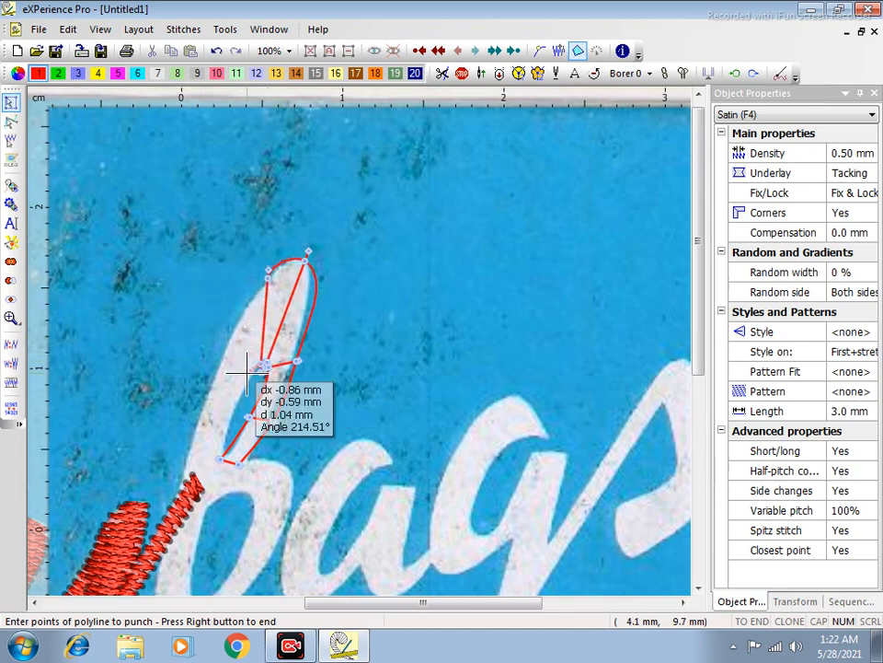
left_click(229, 346)
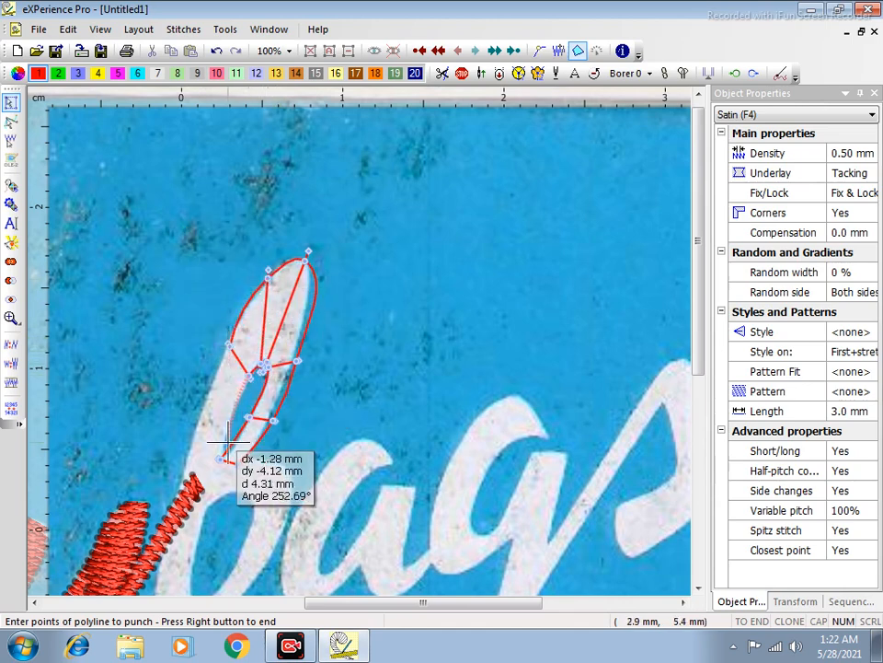
left_click(207, 523)
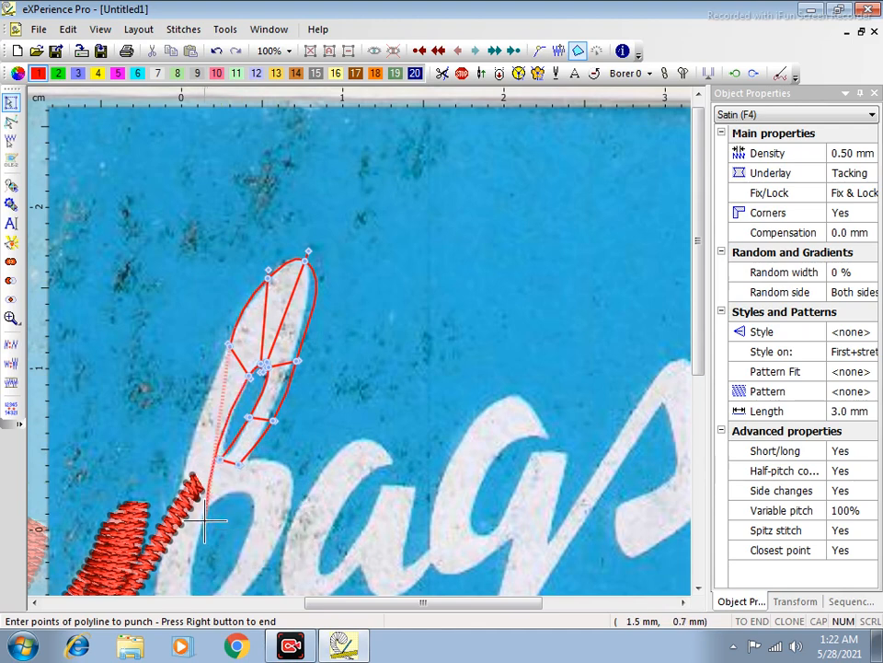
left_click(179, 495)
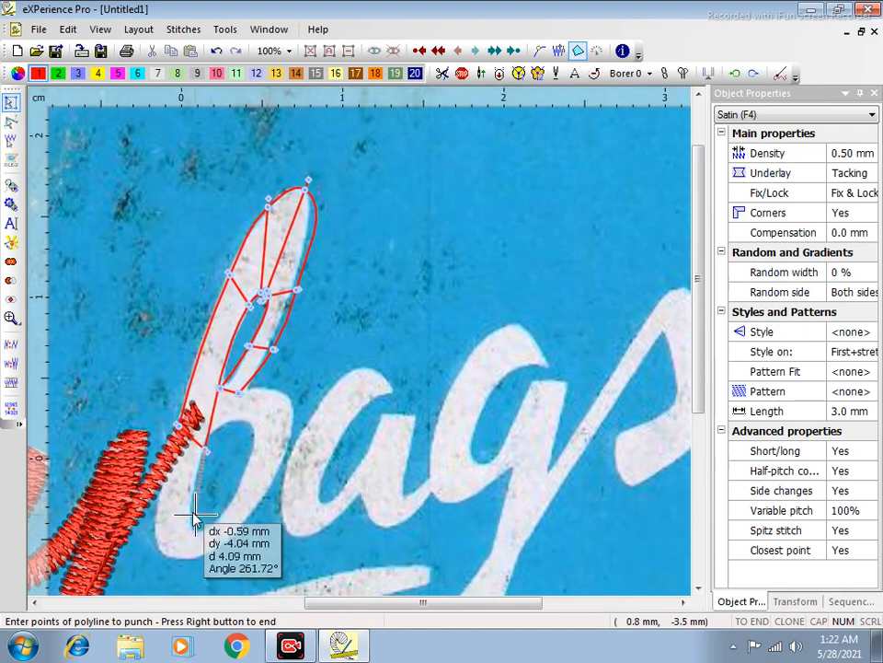
Continue the b's satin point pairs down the lower stem and around the bottom of its bowl.
left_click(193, 517)
left_click(156, 523)
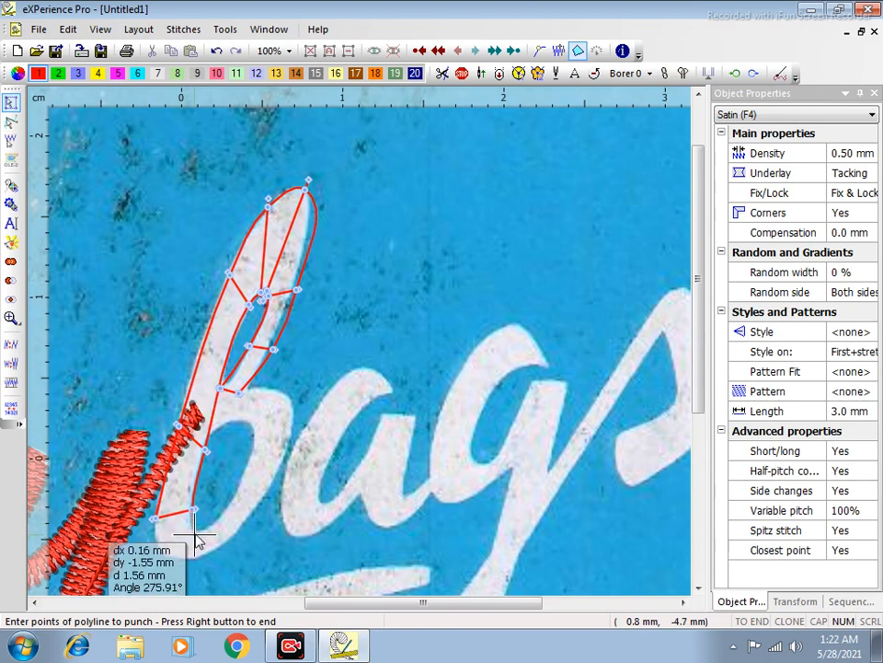
left_click(166, 556)
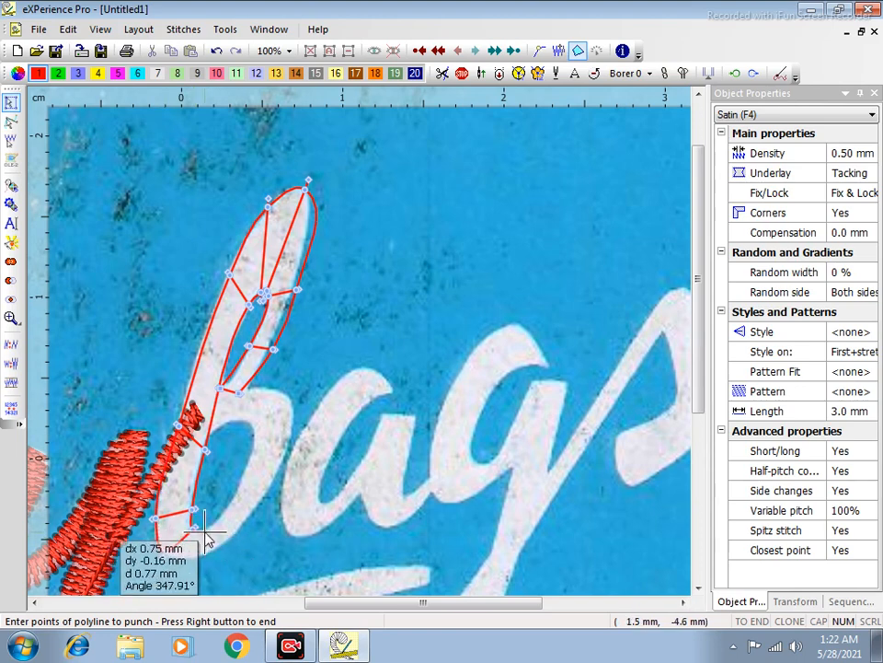
left_click(203, 532)
left_click(221, 511)
Place the satin point pairs up the far side of the b's bowl and back to the stem, and finish the shape.
left_click(252, 457)
left_click(283, 456)
left_click(250, 421)
left_click(296, 399)
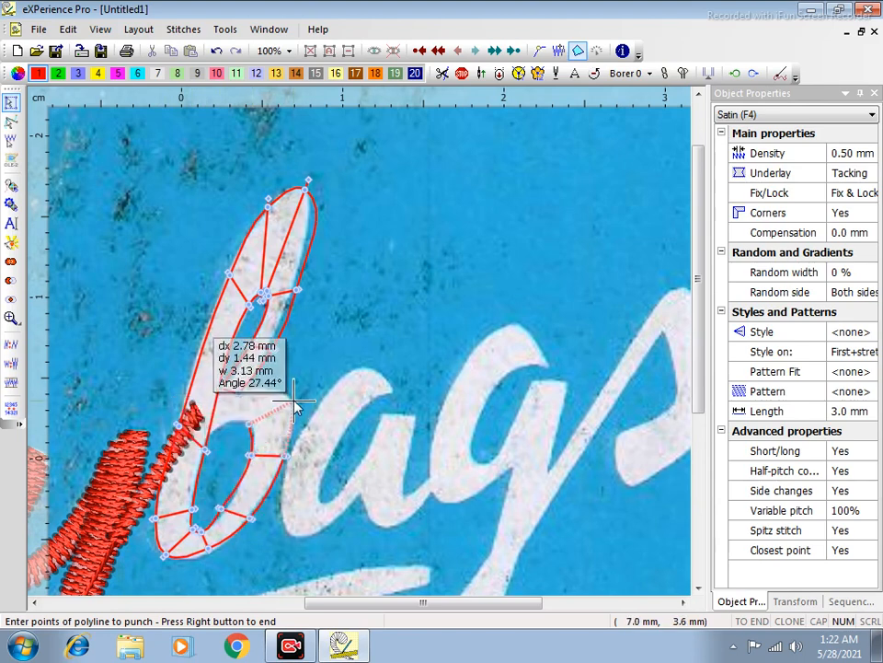
left_click(242, 389)
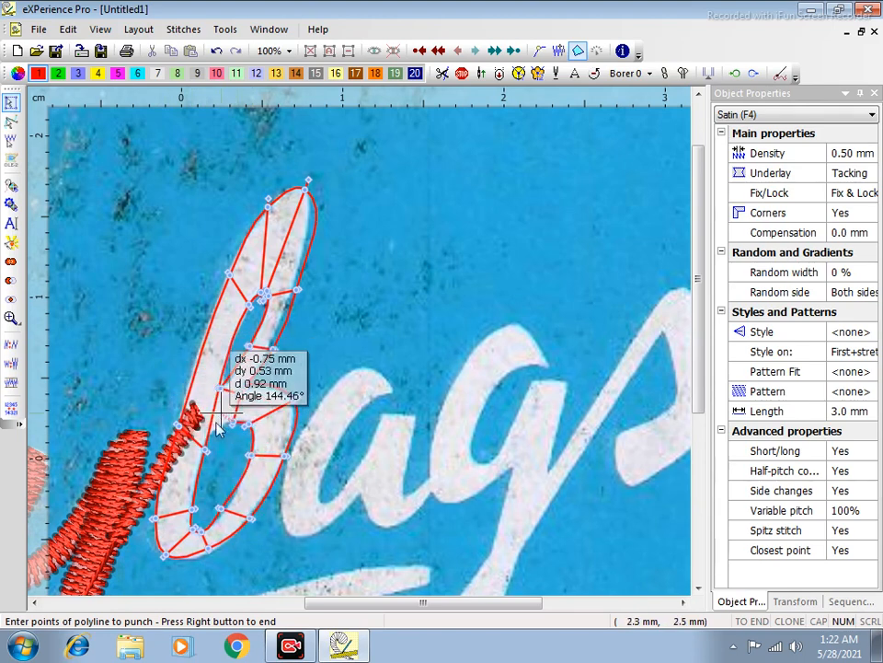
right_click(210, 407)
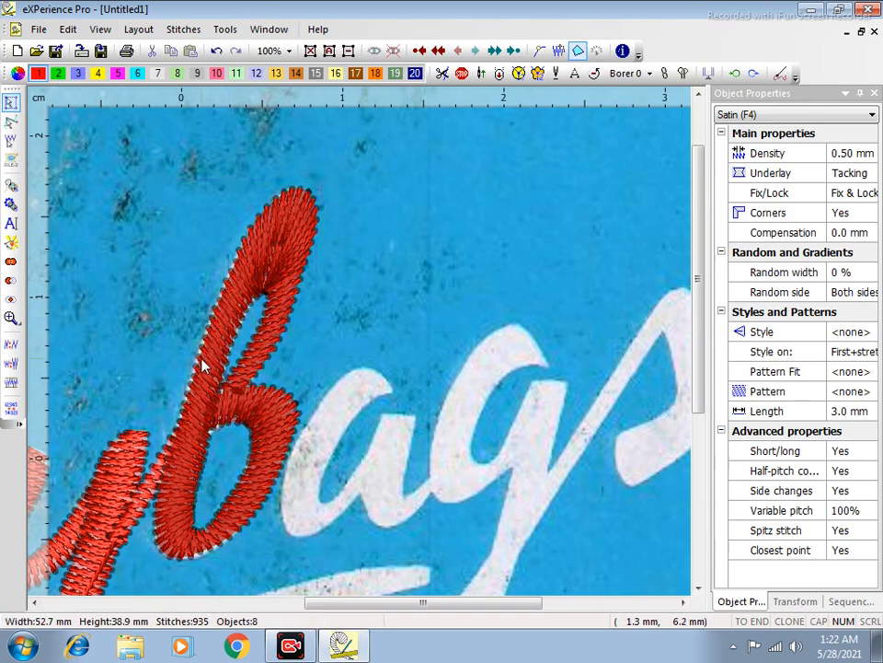
Edit the nodes of the b's satin, moving those on the stem's outer edge slightly outward to cover the white backdrop, and deselect it.
left_click(198, 392)
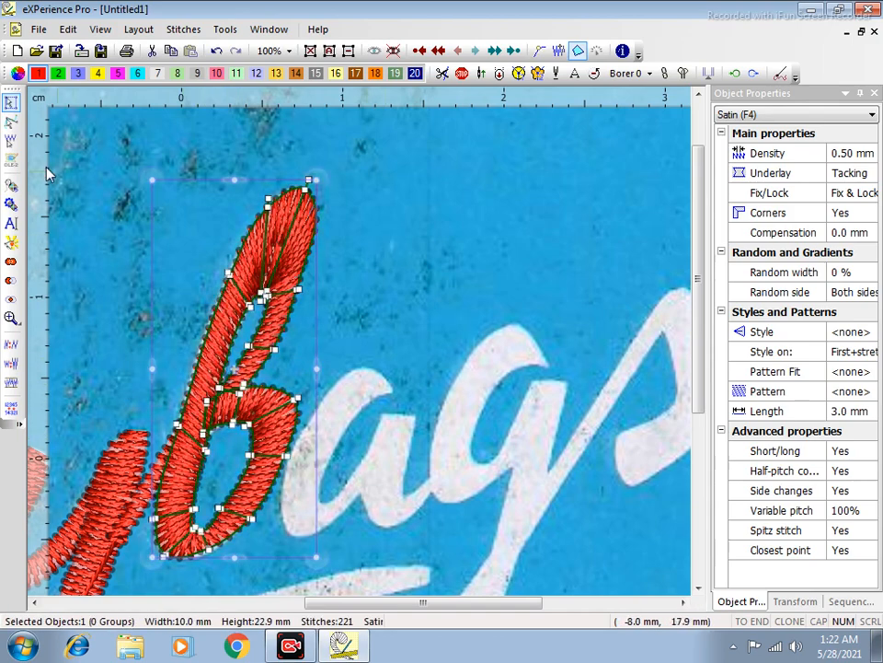
left_click(11, 120)
left_click_drag(179, 426, 176, 424)
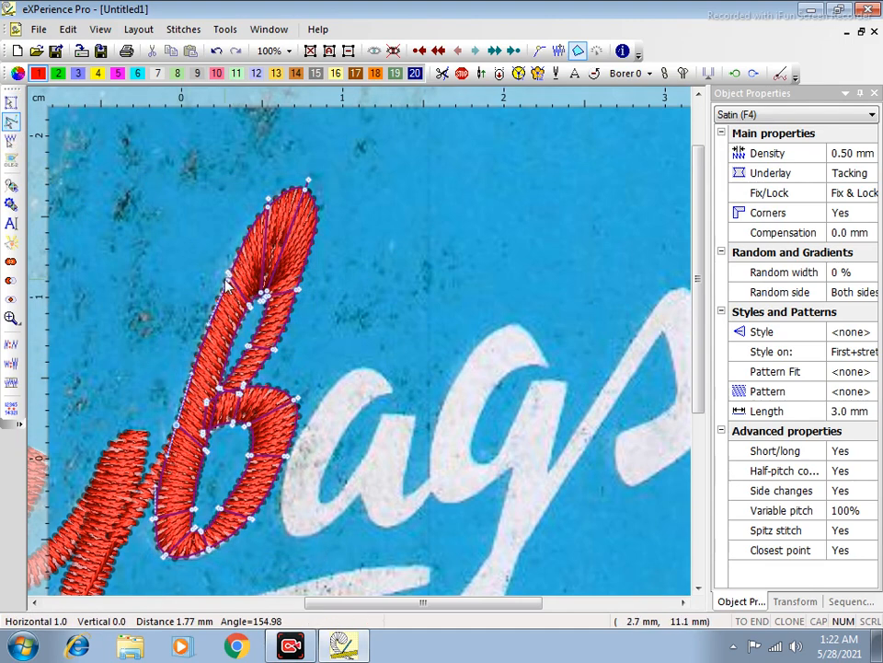
left_click_drag(222, 276, 221, 277)
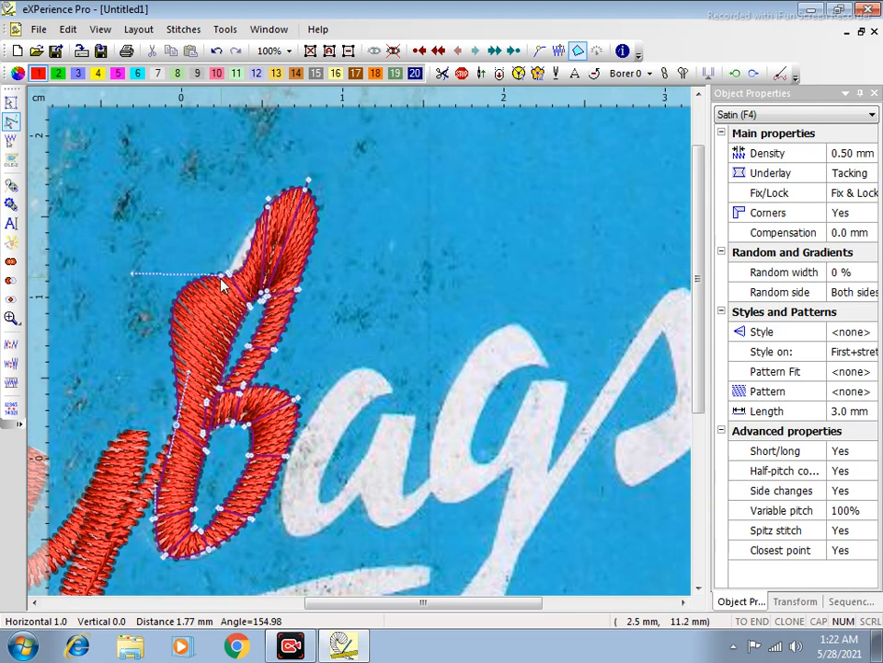
key("ctrl+z")
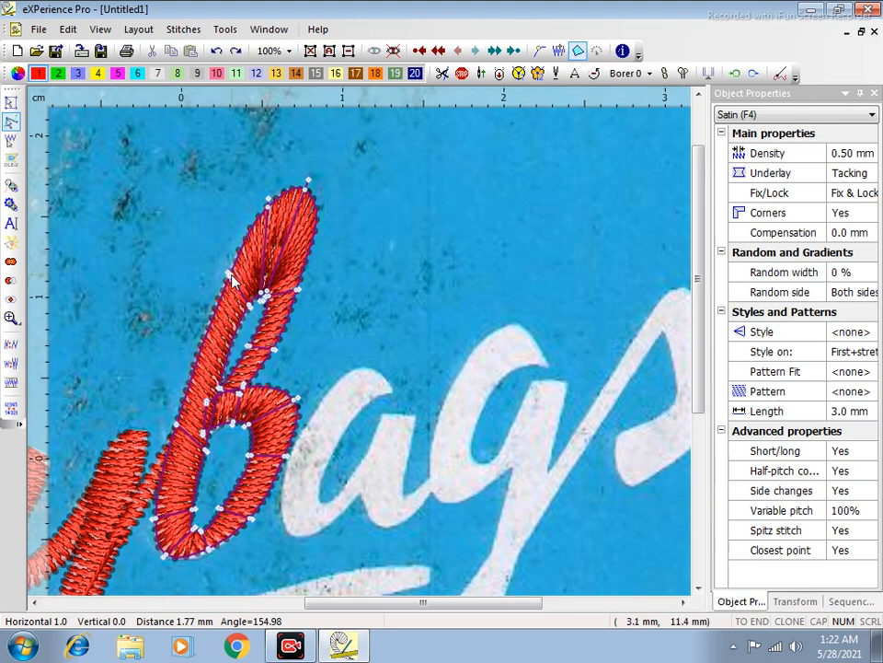
left_click_drag(227, 270, 227, 272)
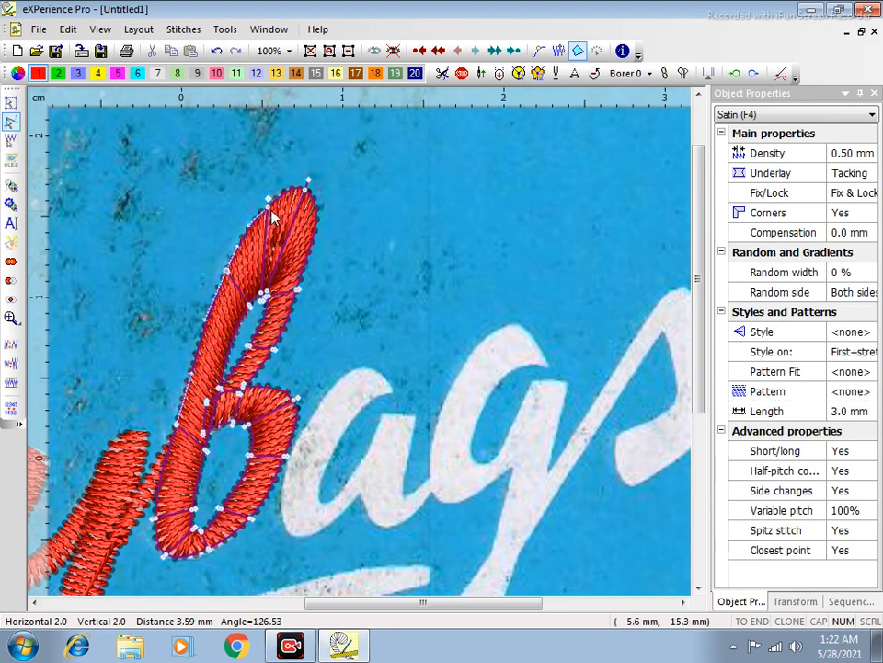
left_click_drag(267, 203, 267, 203)
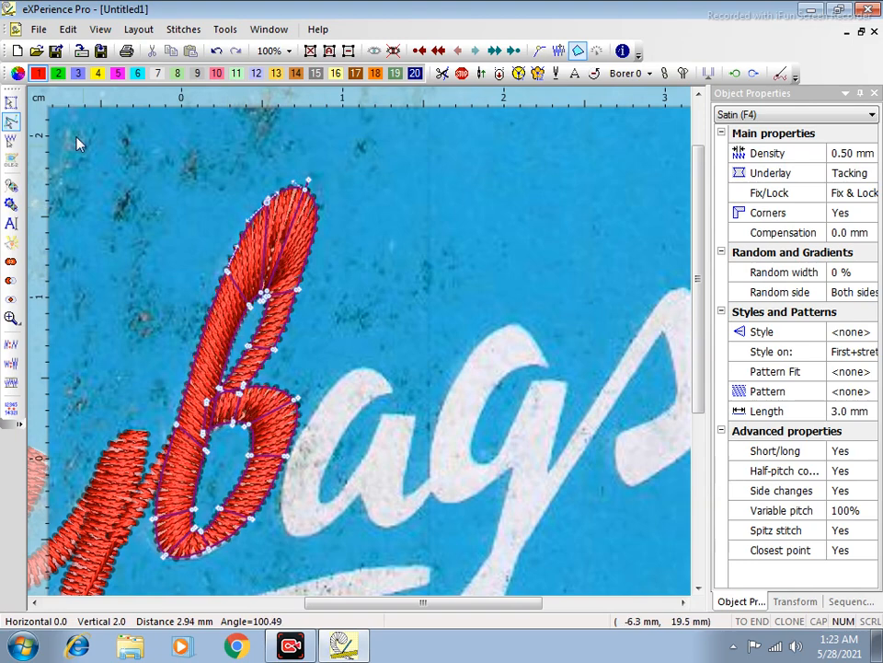
left_click(11, 102)
left_click(374, 208)
Start a Satin punch on the a, placing point pairs from the tip of its top curve down the bowl to its base.
key("z")
left_click_drag(186, 285, 787, 585)
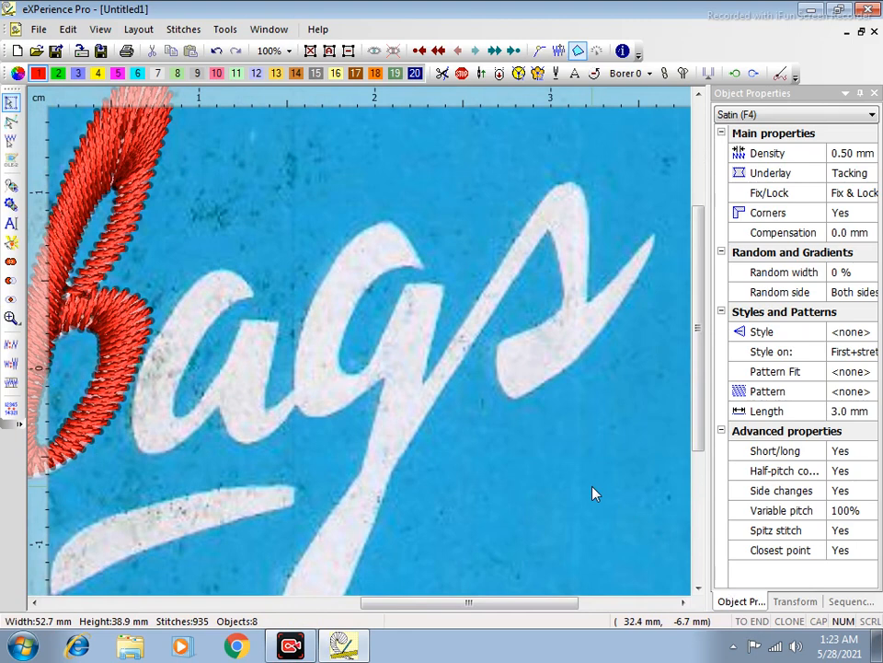
key("F4")
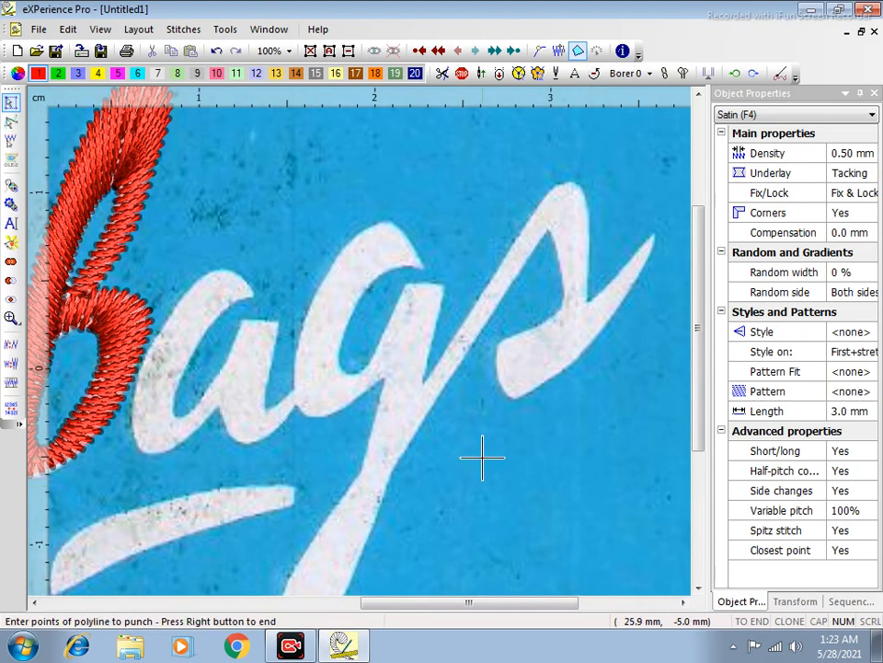
left_click(251, 296)
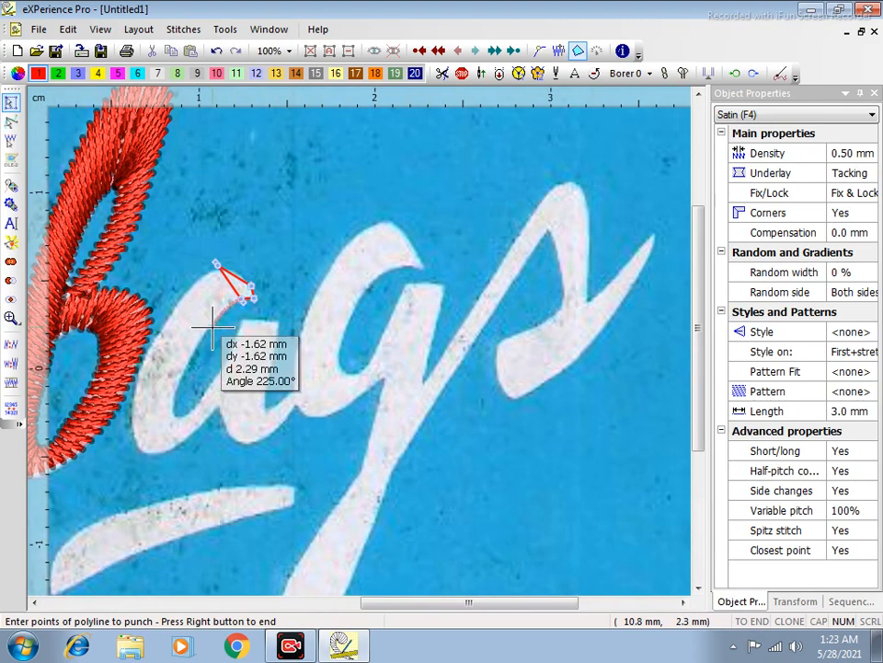
left_click(211, 324)
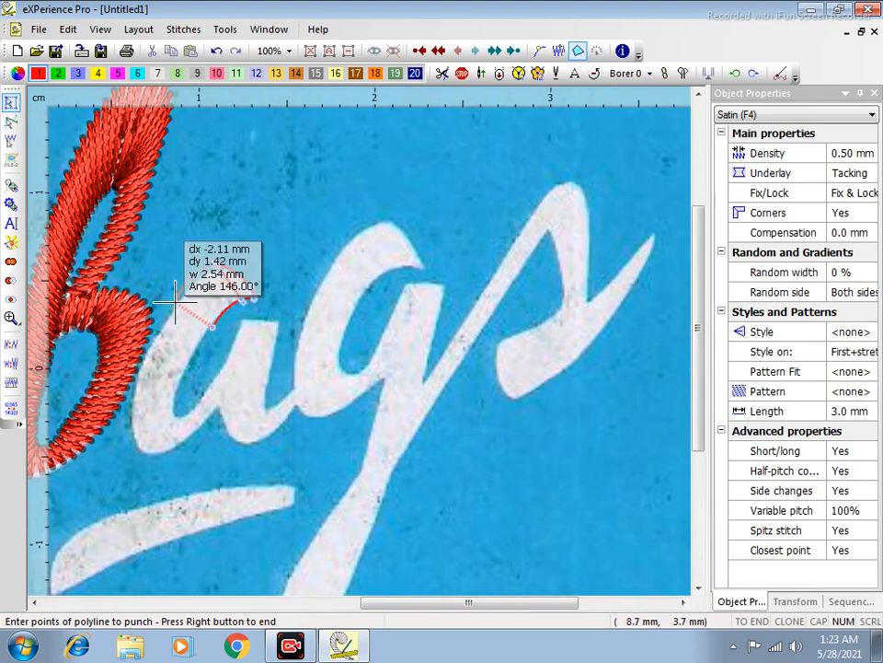
left_click(175, 387)
left_click(135, 378)
left_click(173, 407)
left_click(129, 438)
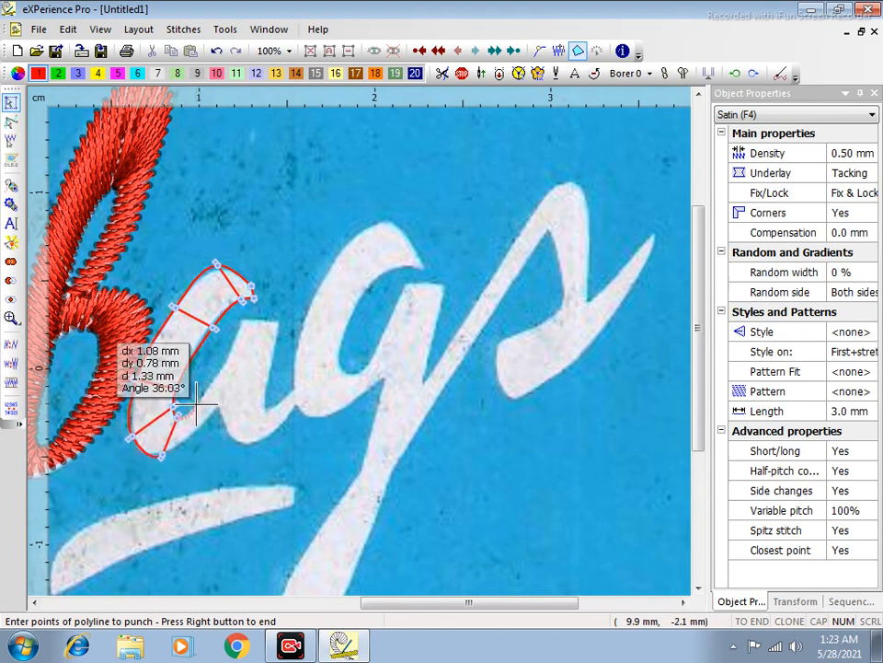
Continue the a's satin point pairs up the thin stroke to the top of the stem and finish the shape.
left_click(198, 407)
left_click(210, 419)
left_click(241, 333)
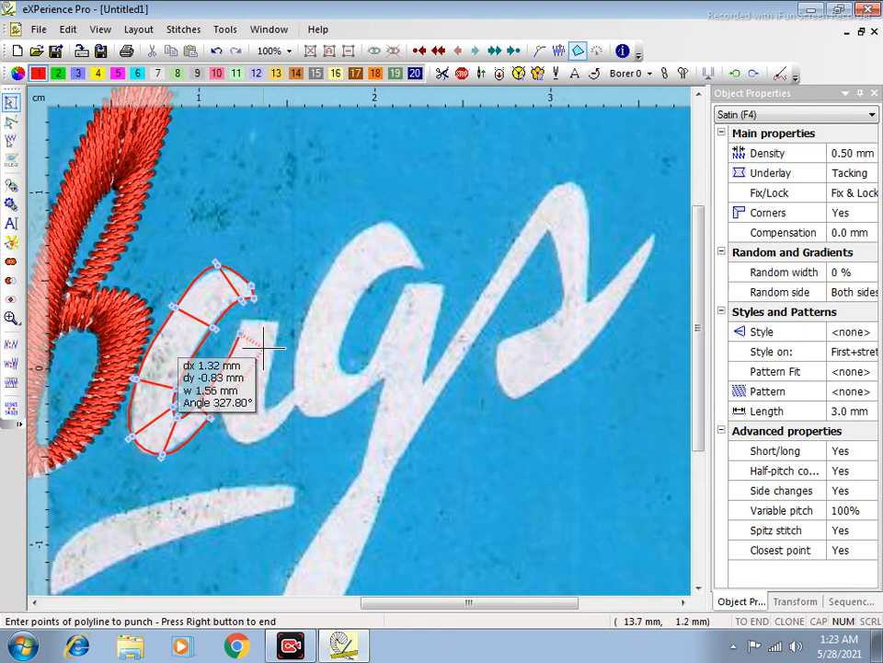
left_click(252, 339)
right_click(251, 339)
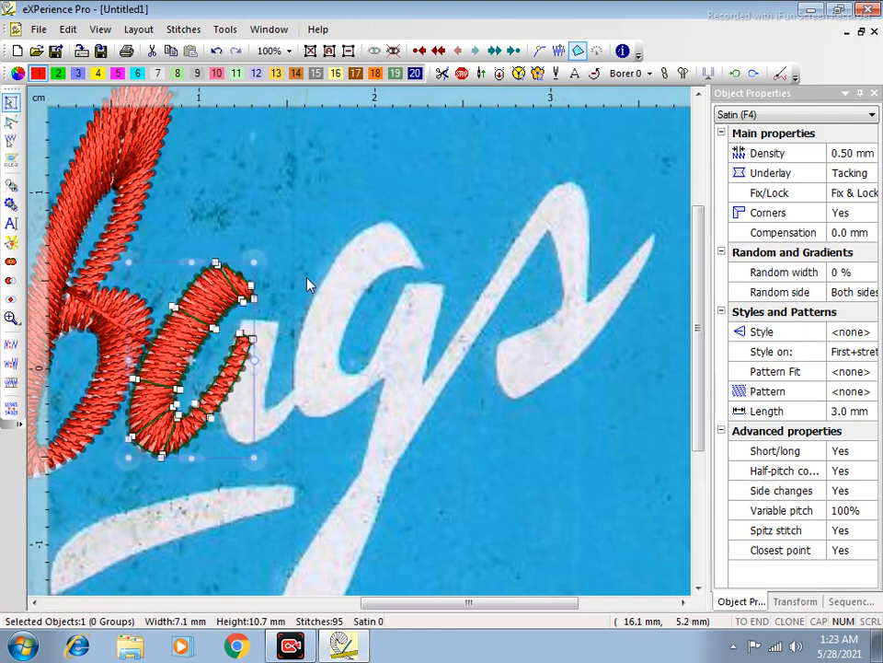
Create a Satin punch down the a's stem and around its foot to the g, with default entry and exit points.
left_click(240, 320)
left_click(280, 323)
left_click(221, 377)
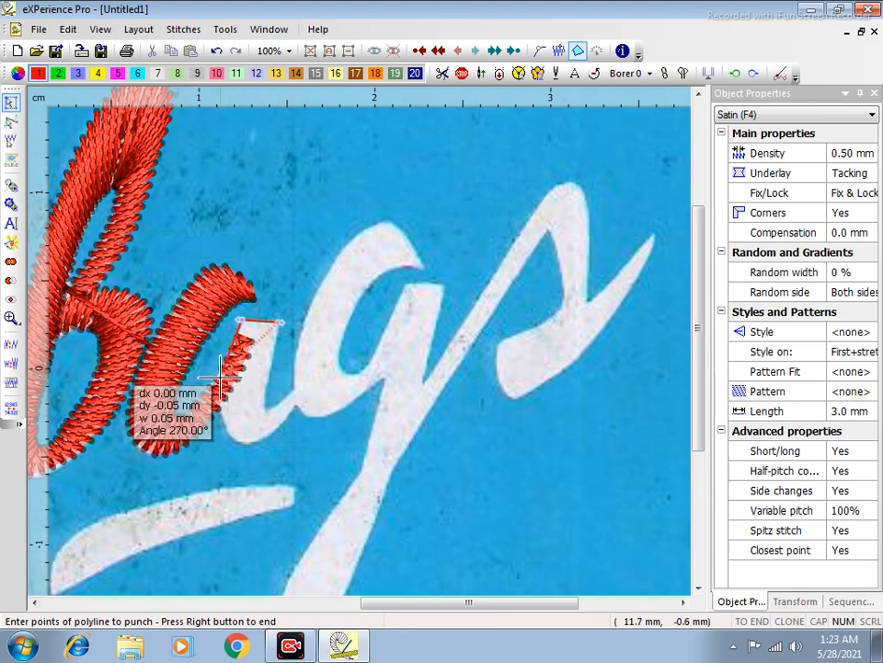
left_click(268, 384)
left_click(226, 433)
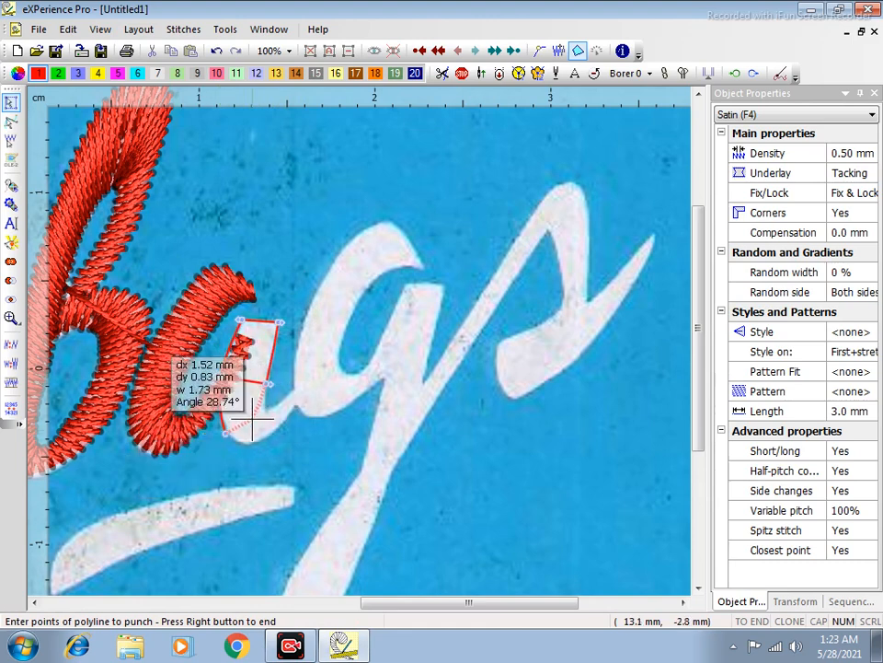
left_click(256, 440)
left_click(266, 408)
left_click(307, 386)
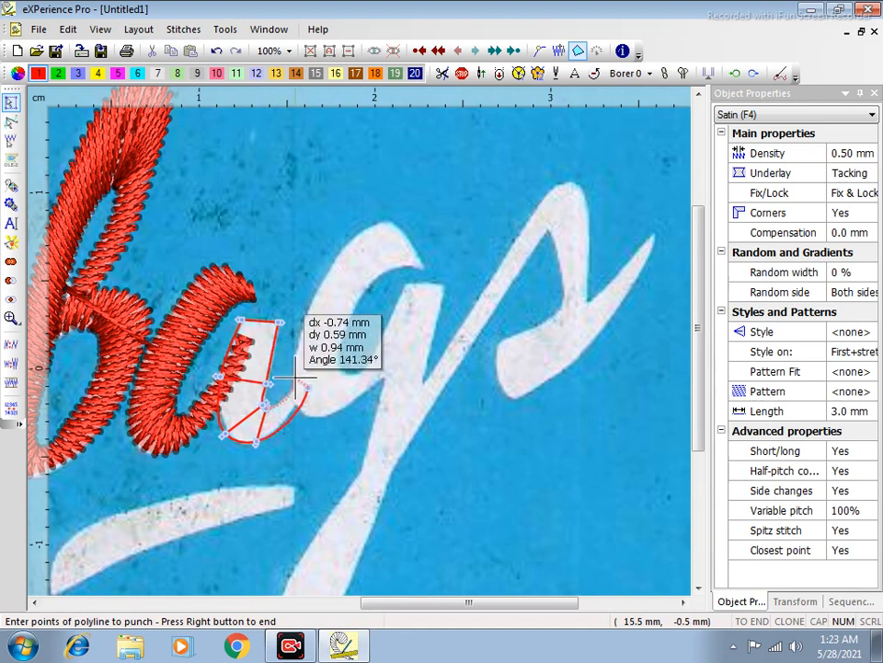
right_click(296, 378)
right_click(299, 379)
key("Escape")
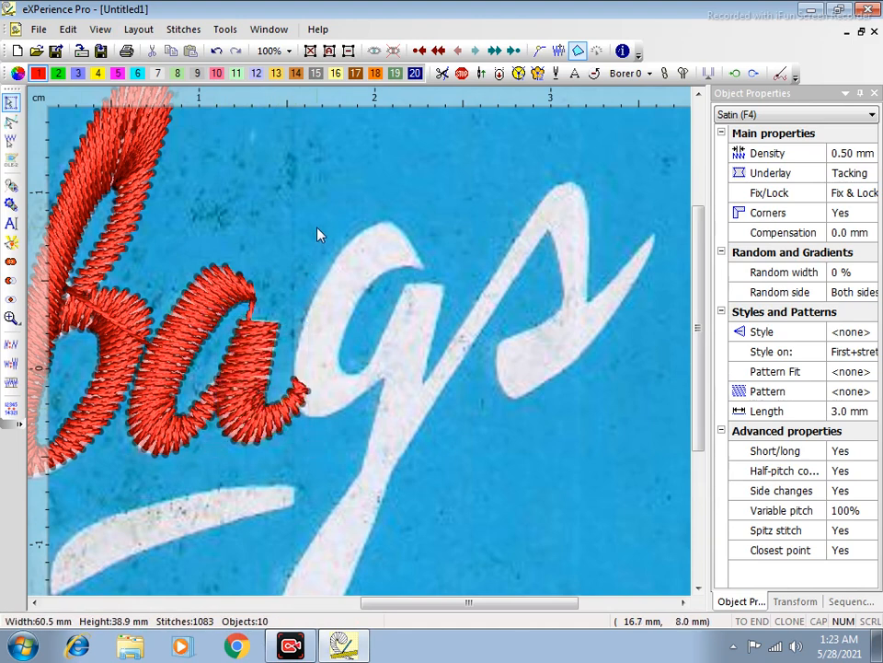
Start a Satin punch on the g, placing point pairs from the tip of its top curve down the outer side of the bowl.
left_click(425, 268)
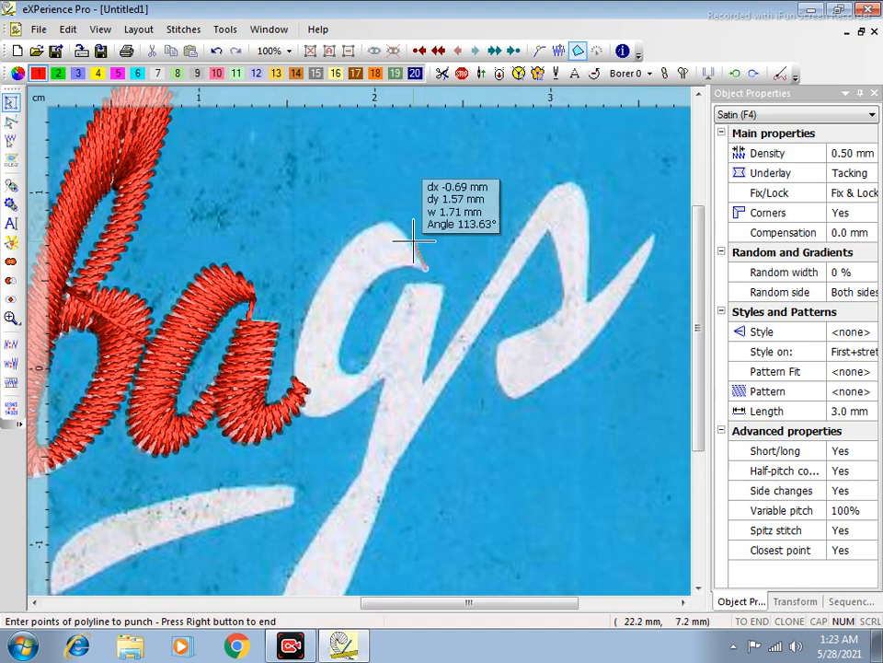
left_click(396, 218)
left_click(396, 270)
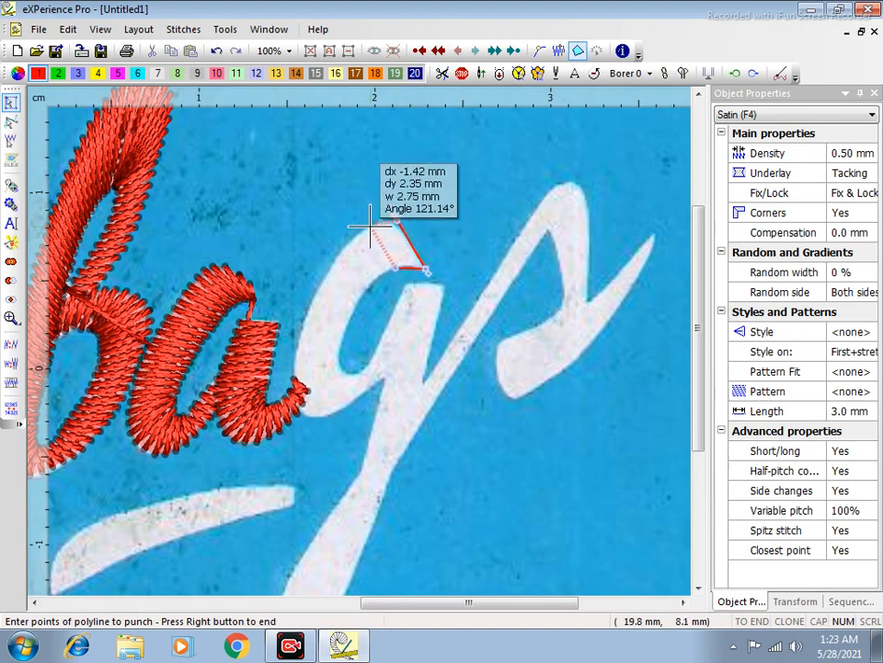
left_click(369, 223)
left_click(354, 306)
left_click(313, 293)
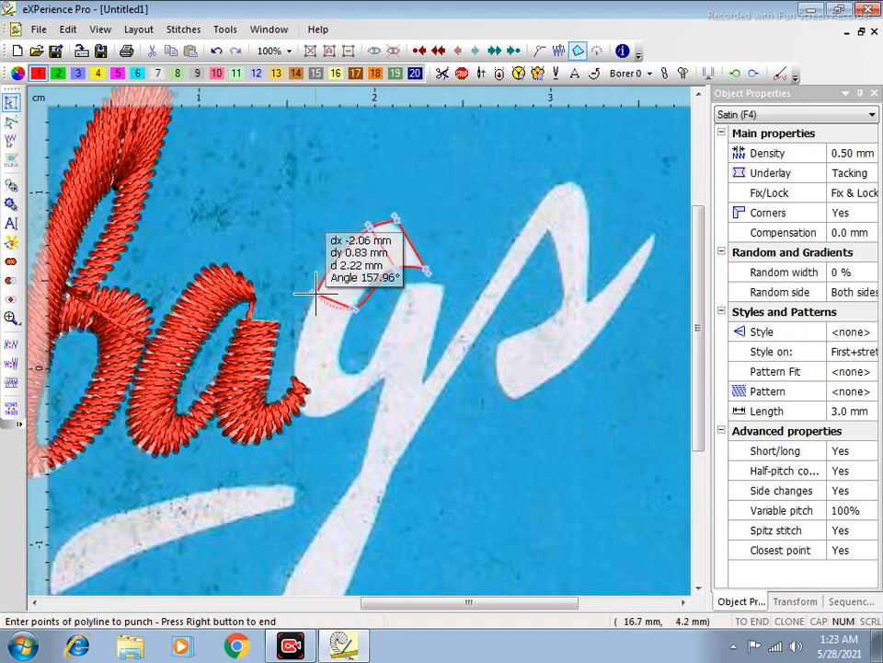
left_click(342, 364)
left_click(291, 378)
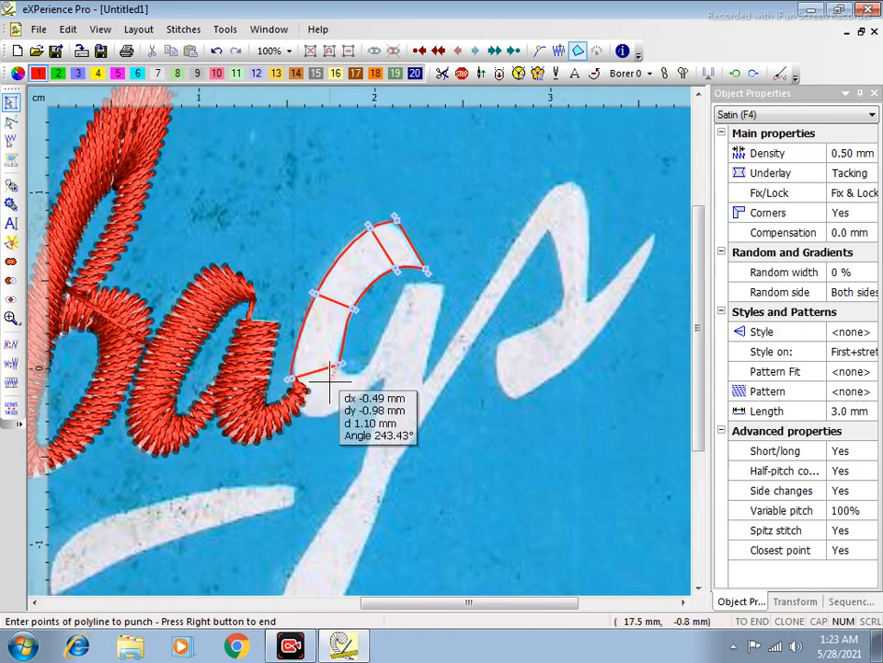
Continue the g's satin point pairs around the bowl's base and up to the stem's top, then finish and deselect the shape.
left_click(346, 366)
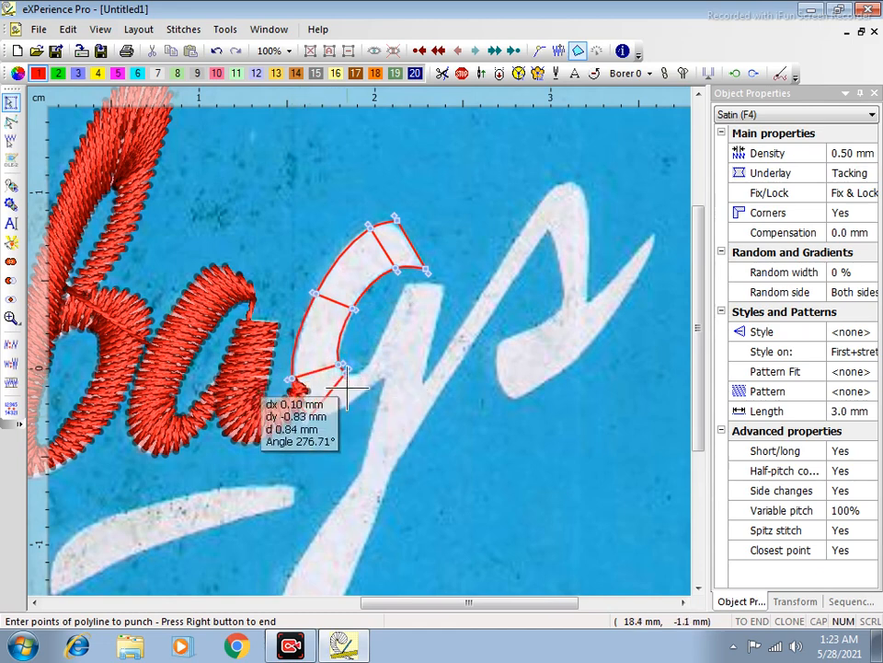
left_click(356, 374)
left_click(365, 393)
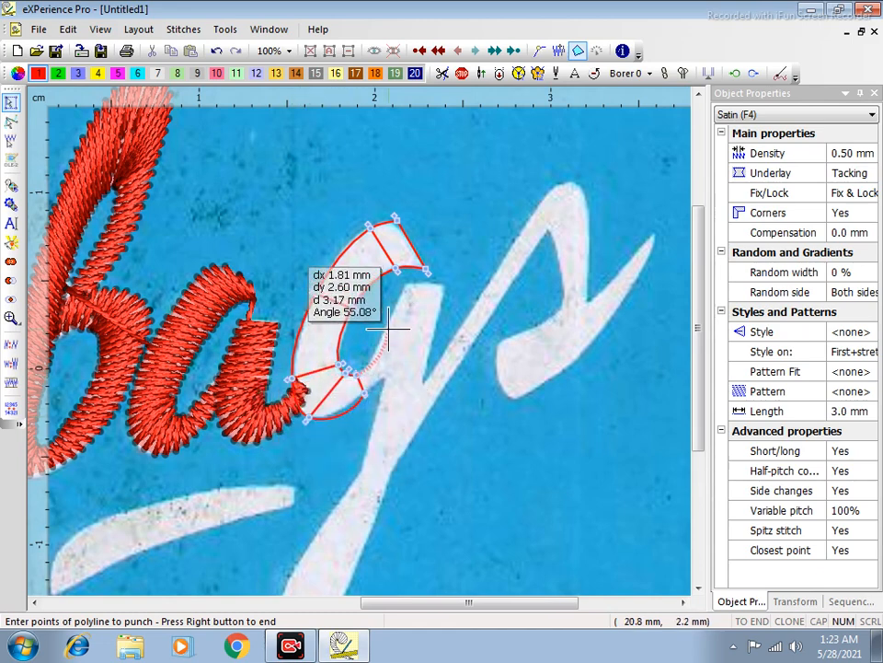
left_click(314, 293)
left_click(355, 309)
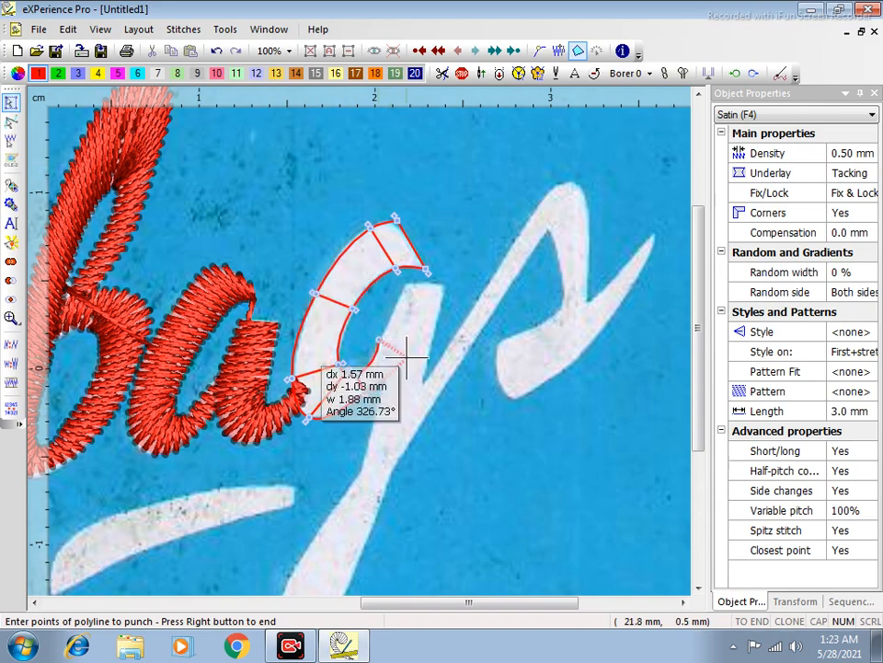
left_click(392, 366)
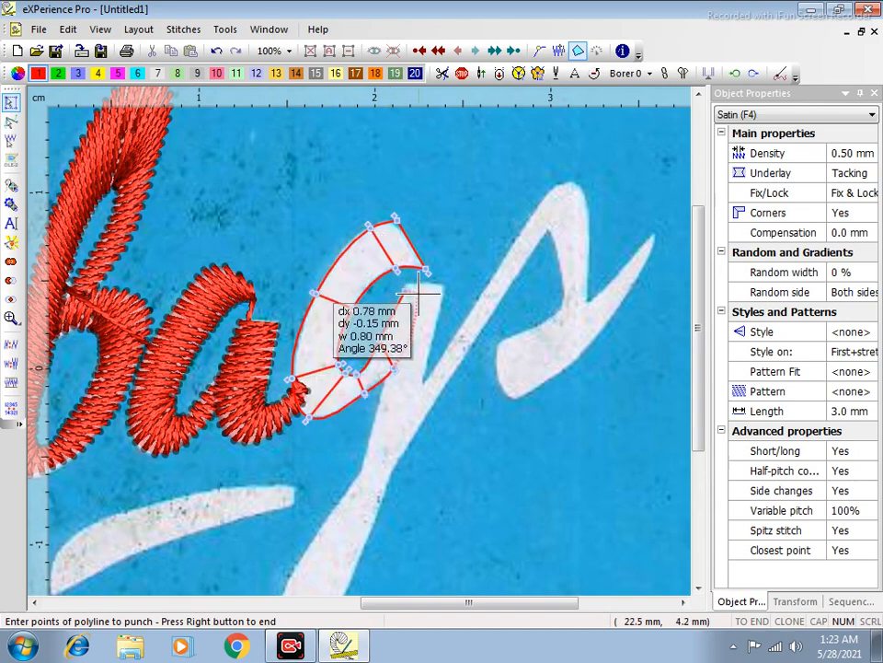
right_click(419, 293)
left_click(480, 203)
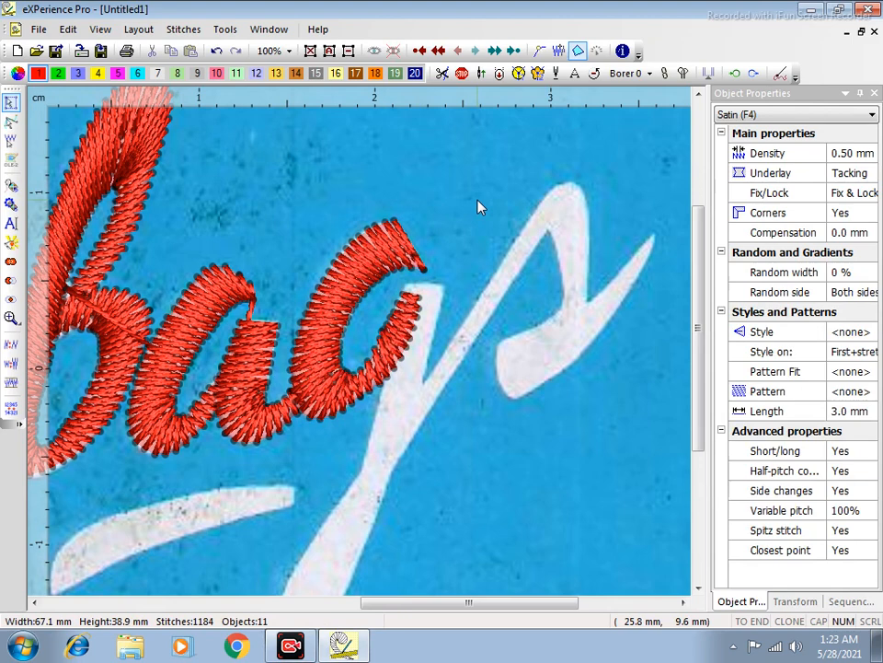
Start a Satin punch on the g's stem, placing point pairs from its top edge down past the bowl to the narrow neck.
left_click(406, 284)
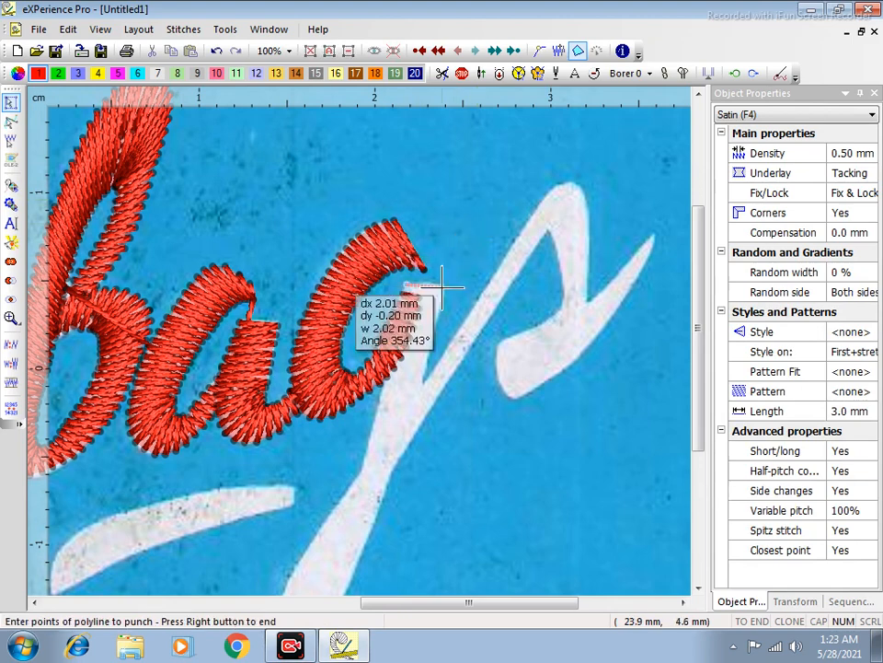
left_click(447, 286)
left_click(377, 410)
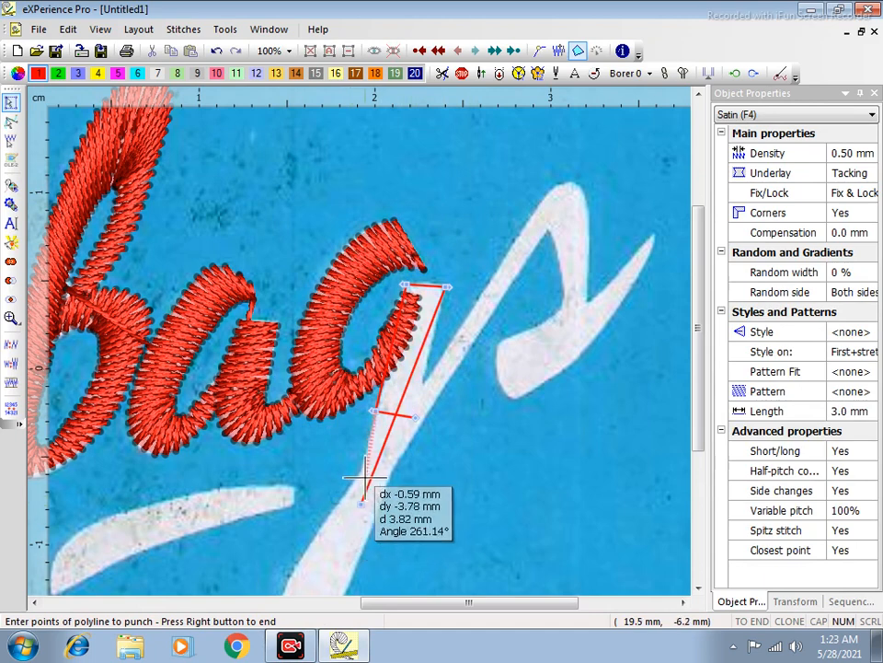
left_click(417, 414)
left_click(359, 469)
left_click(397, 480)
Continue the g's stem satin point pairs from the narrow neck down to the tail's tip and finish the shape.
scroll(304, 516, "down", 3)
left_click(299, 480)
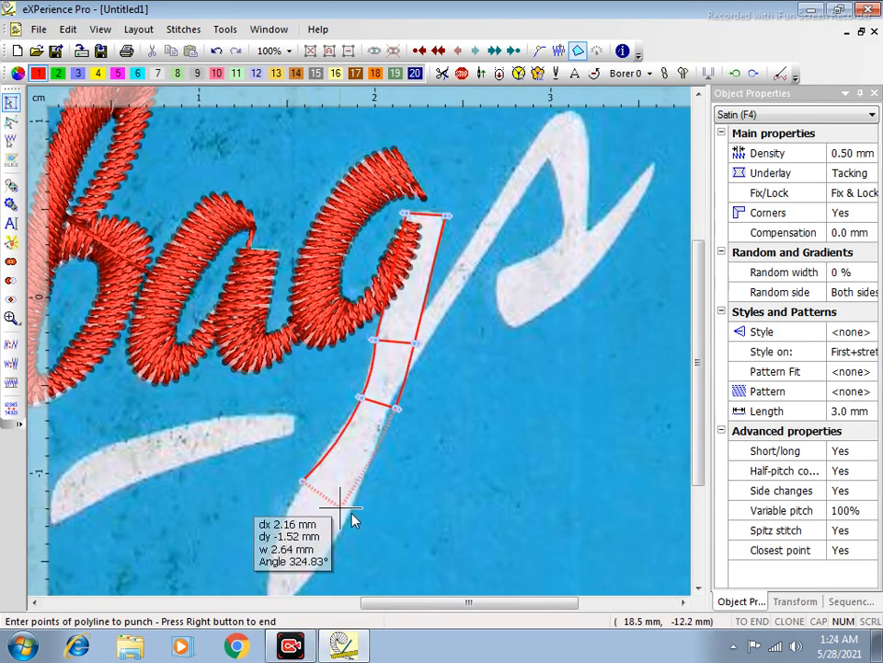
left_click(356, 510)
left_click(274, 506)
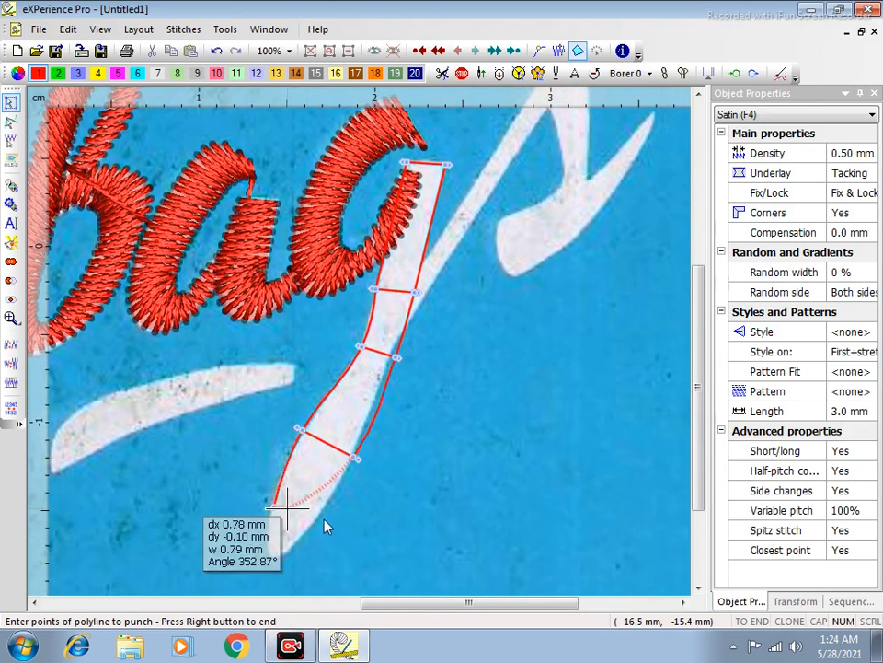
left_click(317, 523)
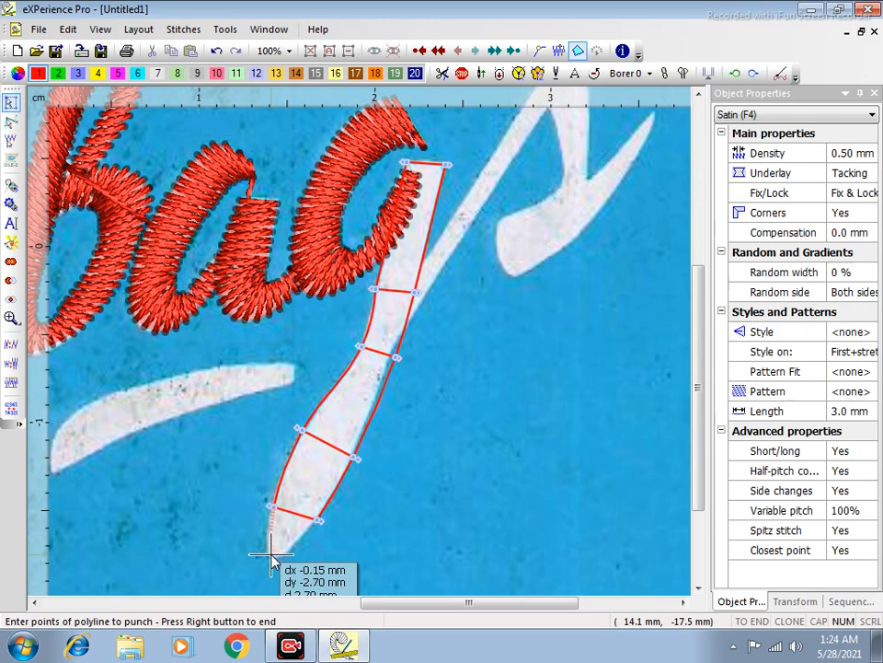
left_click(282, 556)
right_click(280, 557)
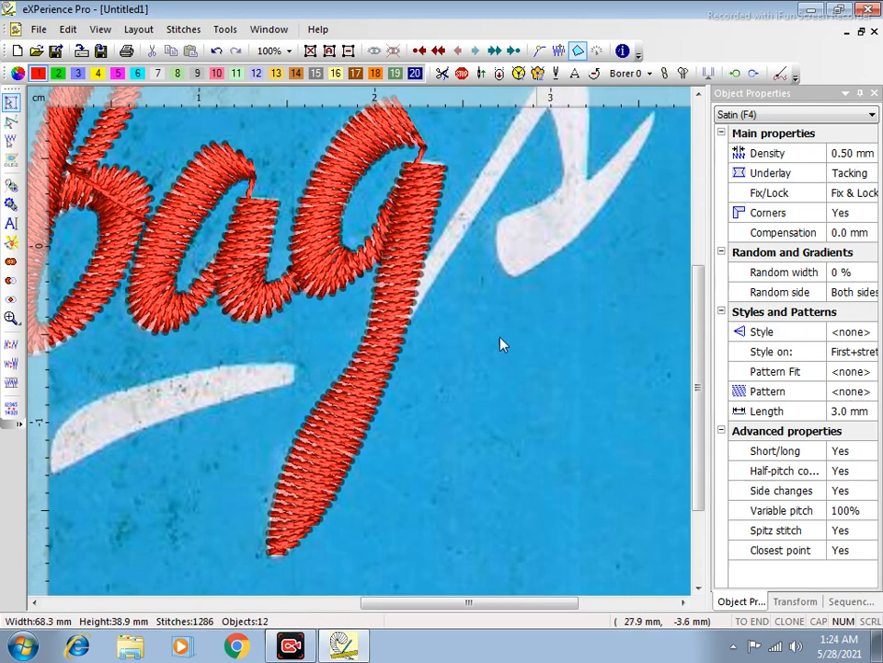
Create a Satin punch from the g's stem up the s's thin upstroke, around its peak and down to its lower stroke.
left_click(384, 318)
left_click(401, 329)
left_click(451, 221)
left_click(465, 230)
scroll(465, 230, "up", 2)
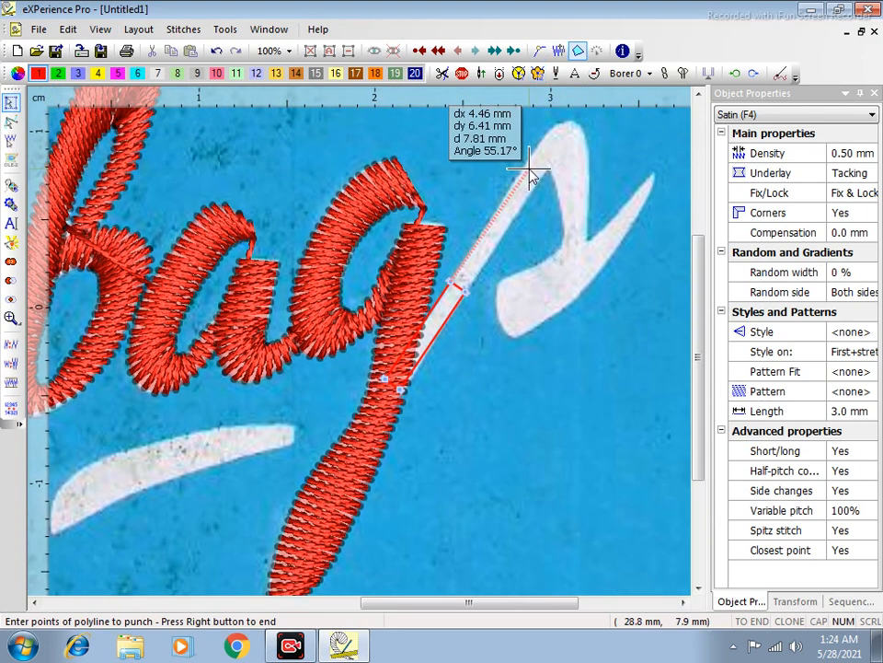
left_click(524, 170)
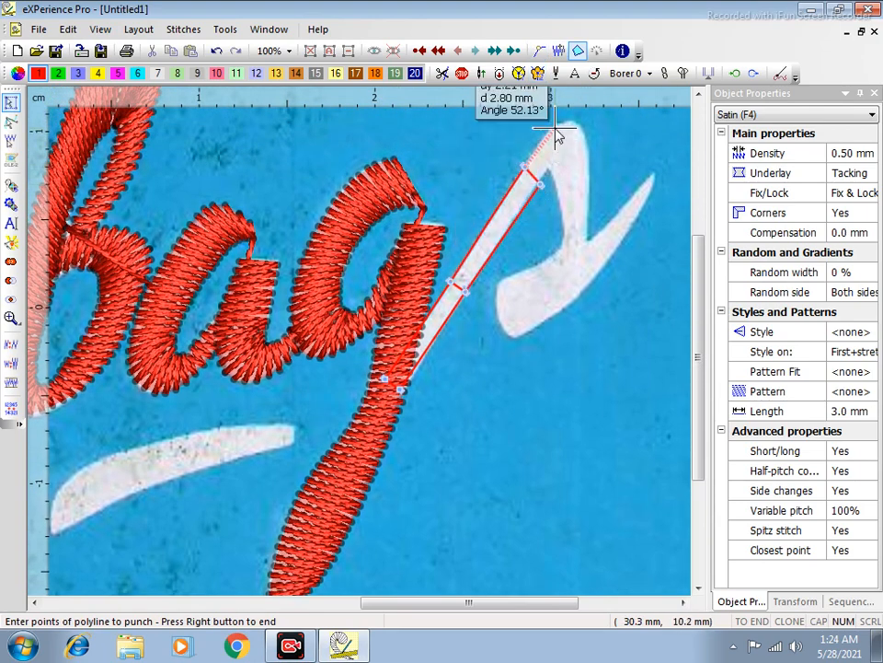
left_click(551, 130)
left_click(549, 166)
left_click(573, 124)
left_click(585, 145)
left_click(586, 255)
right_click(572, 259)
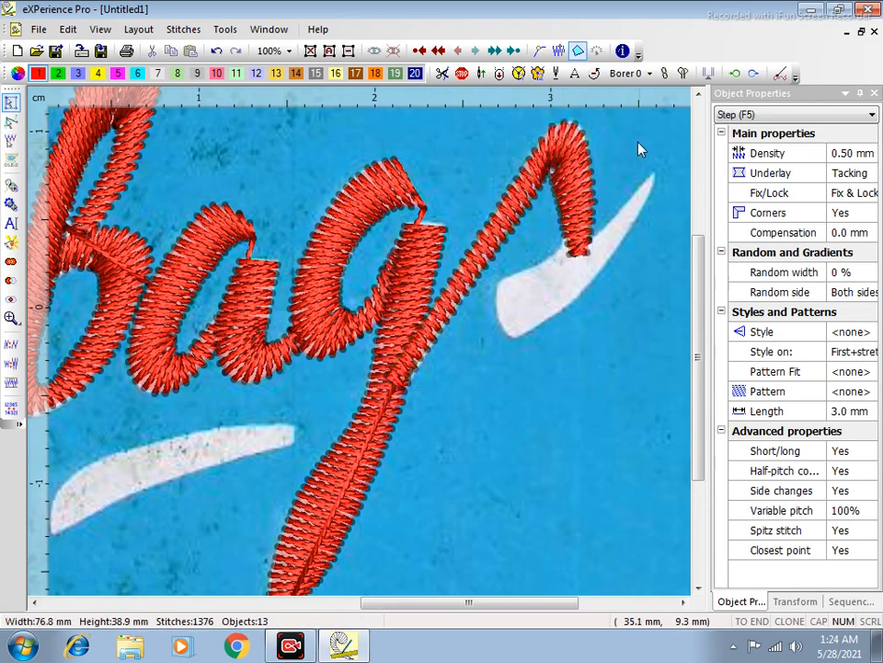
Create a Zig-zag punch along the s's lower stroke, from its pointed upper tip down to the blunt foot.
key("F5")
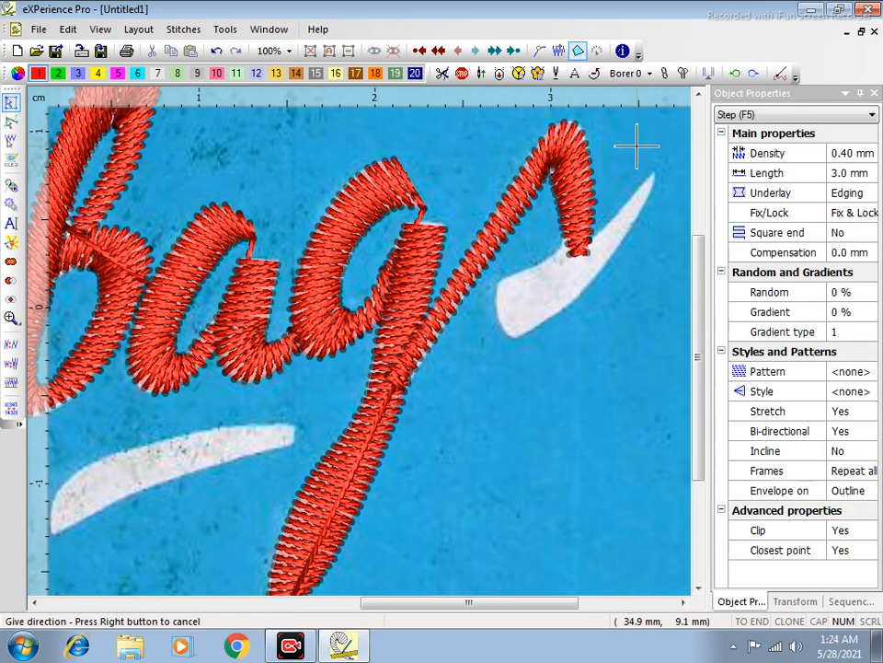
key("F6")
left_click(654, 172)
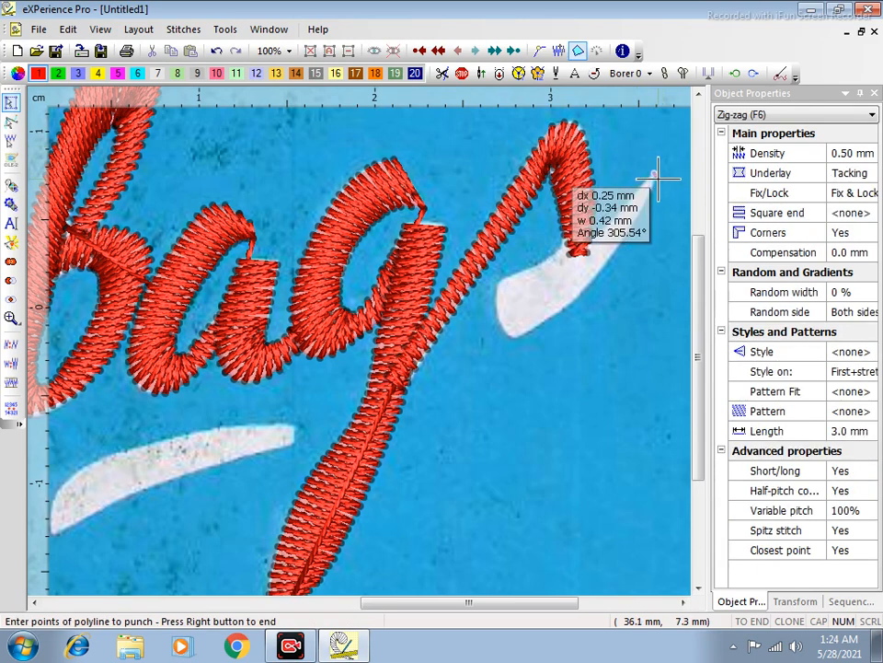
left_click(598, 229)
left_click(616, 255)
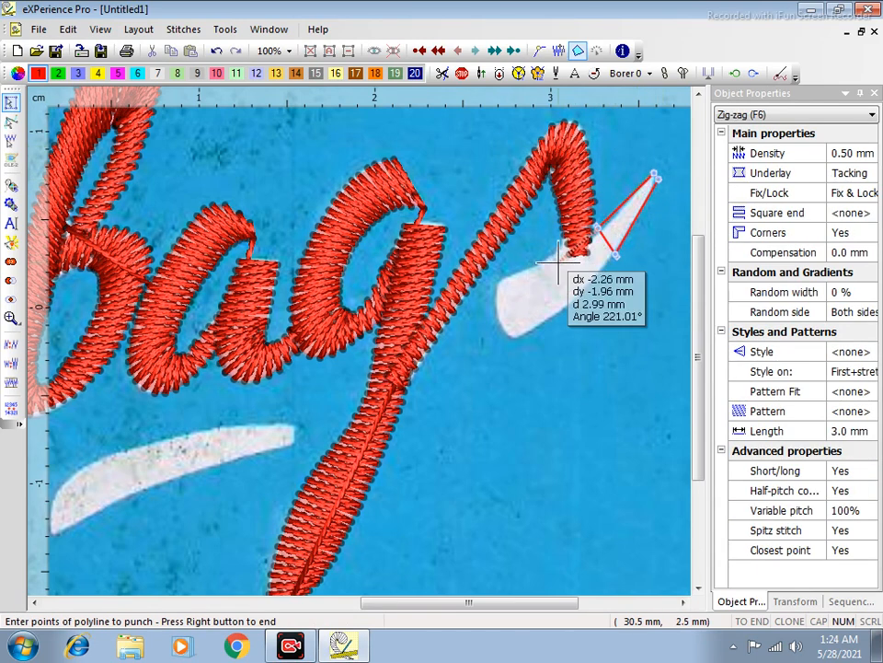
left_click(546, 263)
left_click(566, 319)
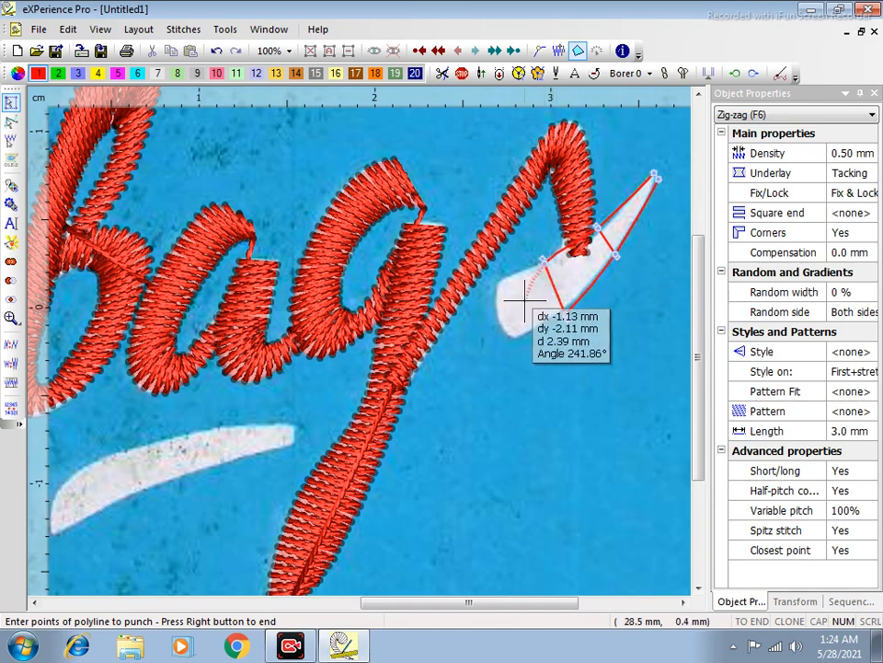
left_click(511, 276)
left_click(532, 337)
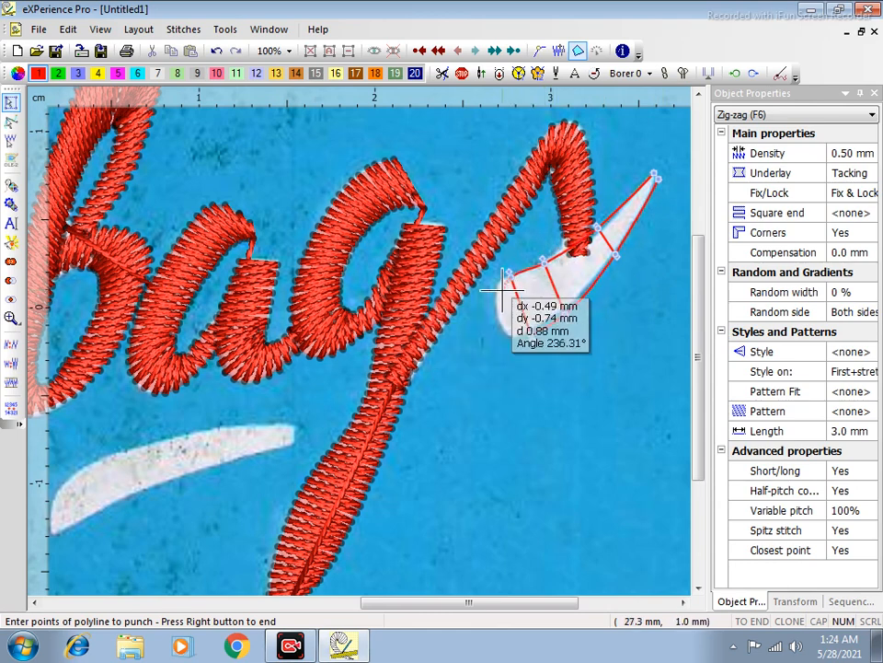
right_click(502, 332)
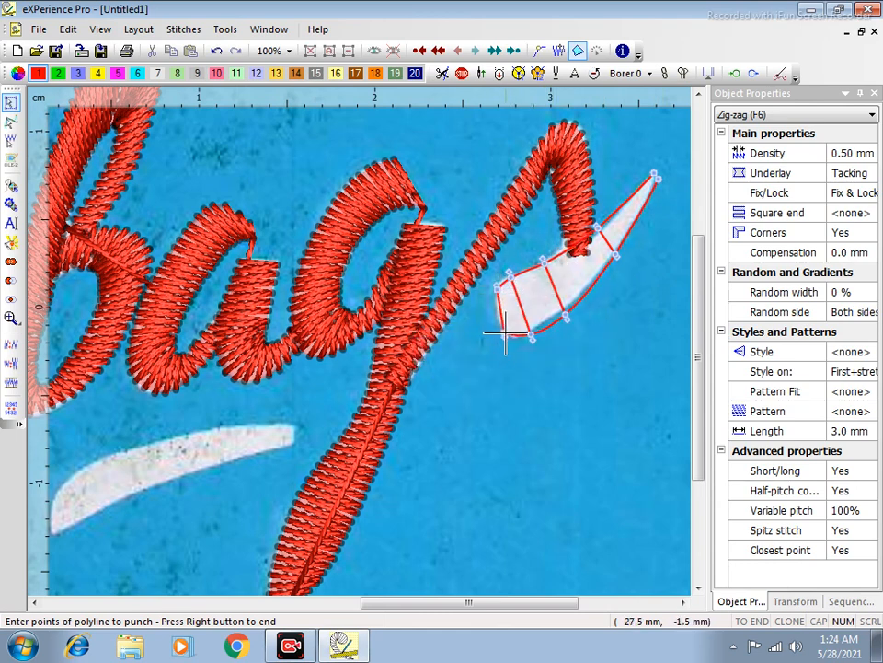
Select all the Skybags letter objects, join them, and deselect the result.
scroll(453, 423, "down", 3)
scroll(454, 422, "down", 1)
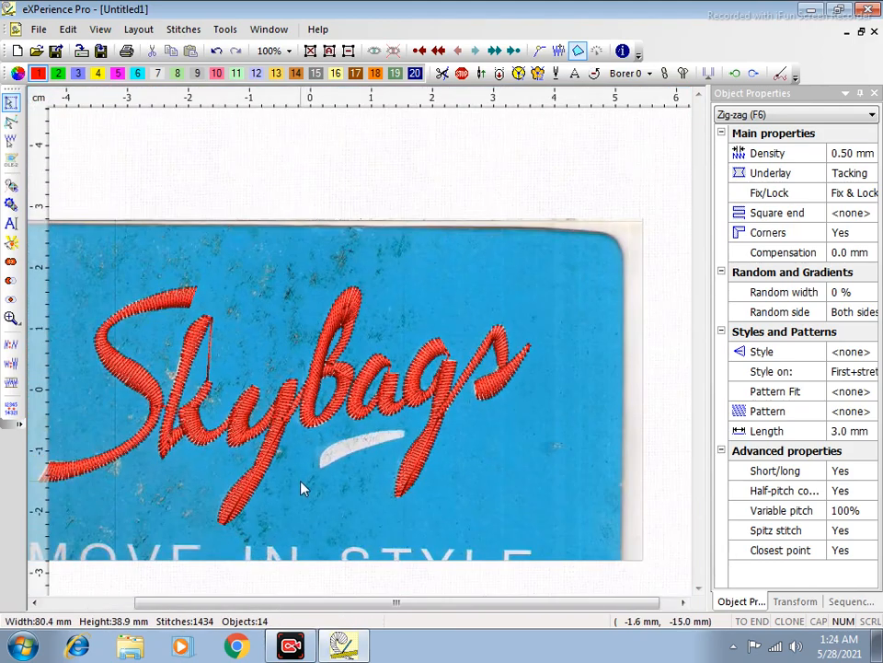
scroll(301, 483, "up", 3)
scroll(409, 409, "down", 5)
left_click_drag(163, 267, 594, 516)
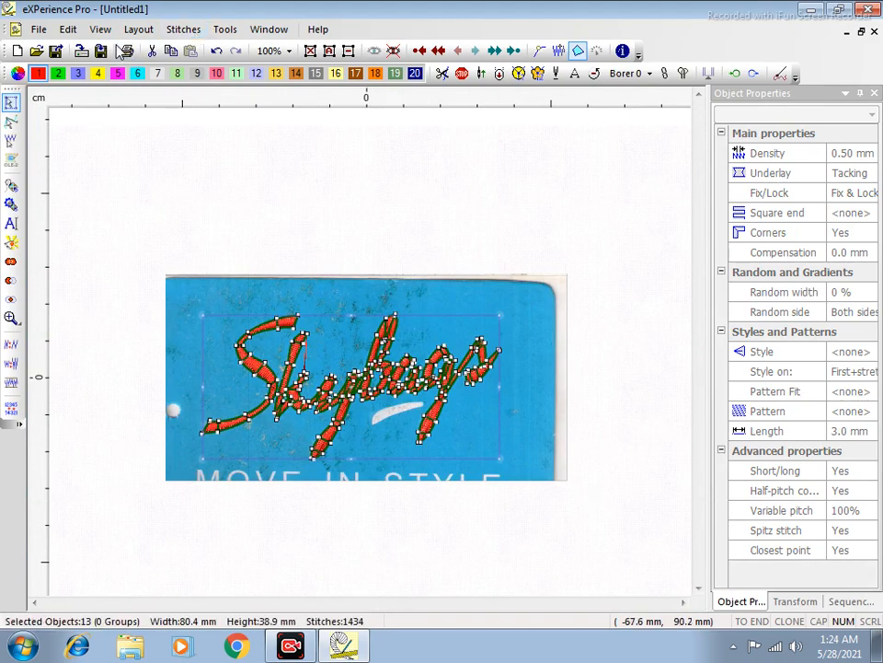
left_click(67, 29)
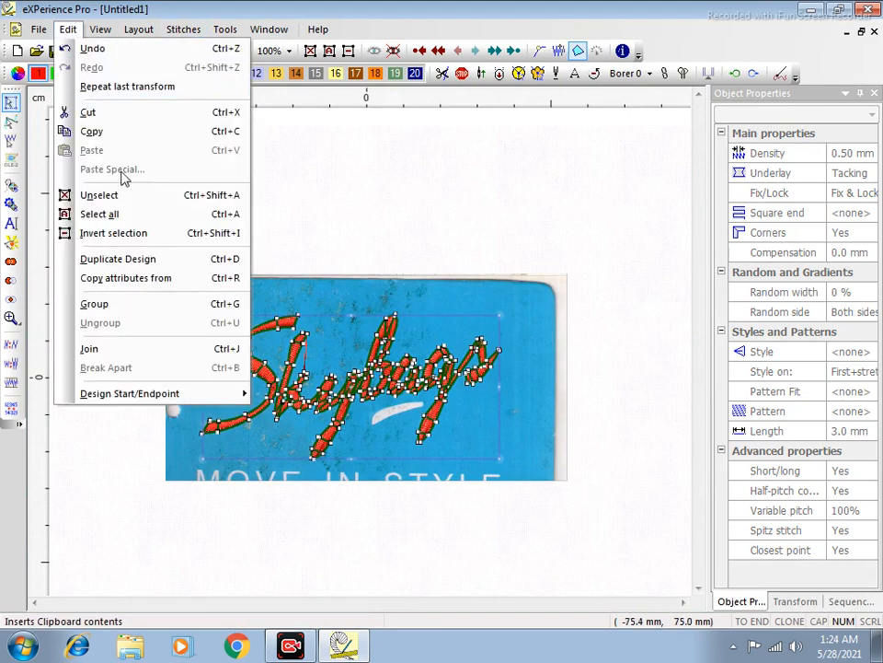
left_click(120, 348)
left_click(336, 205)
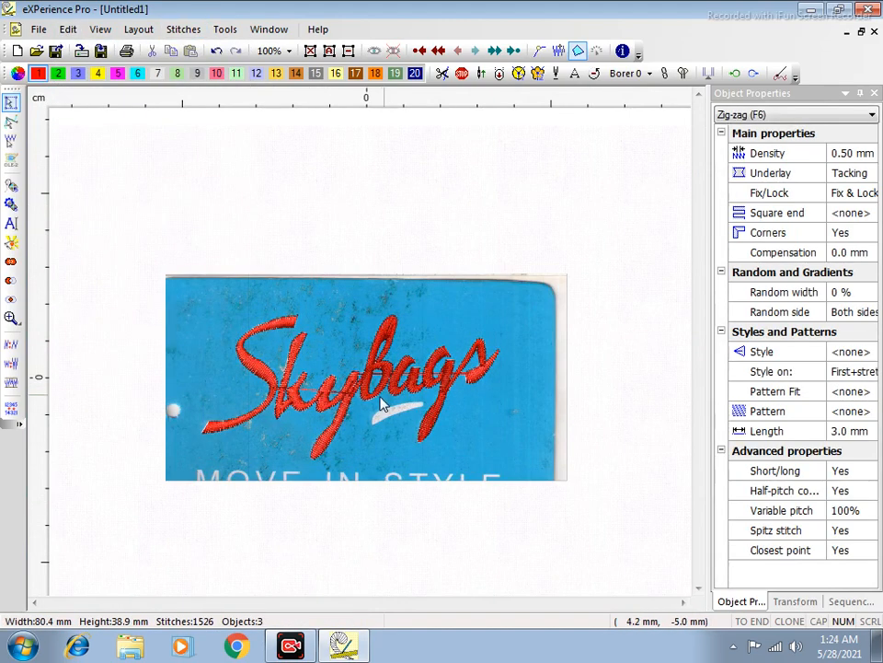
Convert the joined satin object covering the bags letters to the Zig-Zag stitch type.
left_click(357, 386)
scroll(385, 382, "up", 2)
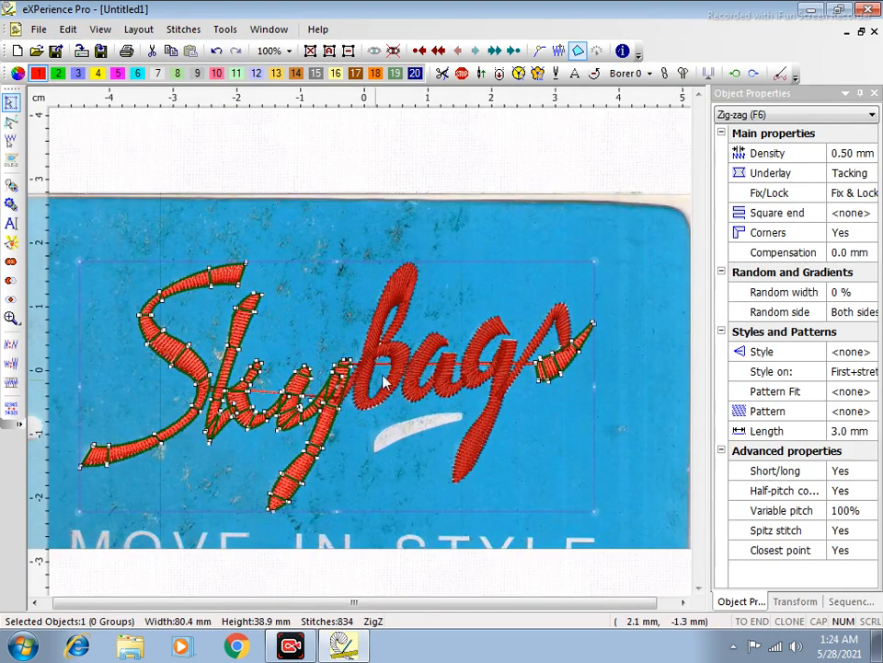
left_click(405, 293)
right_click(406, 292)
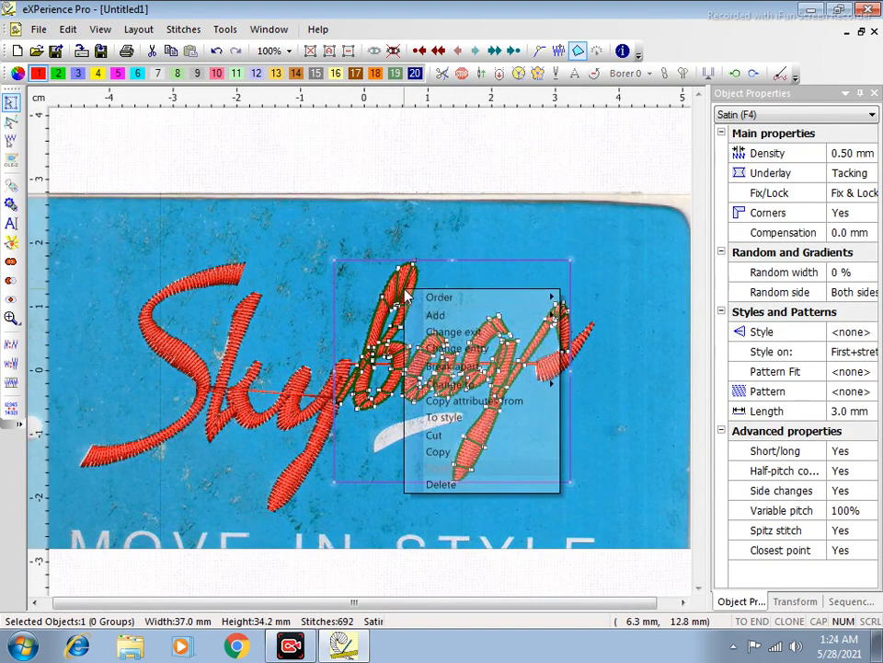
mouse_move(460, 384)
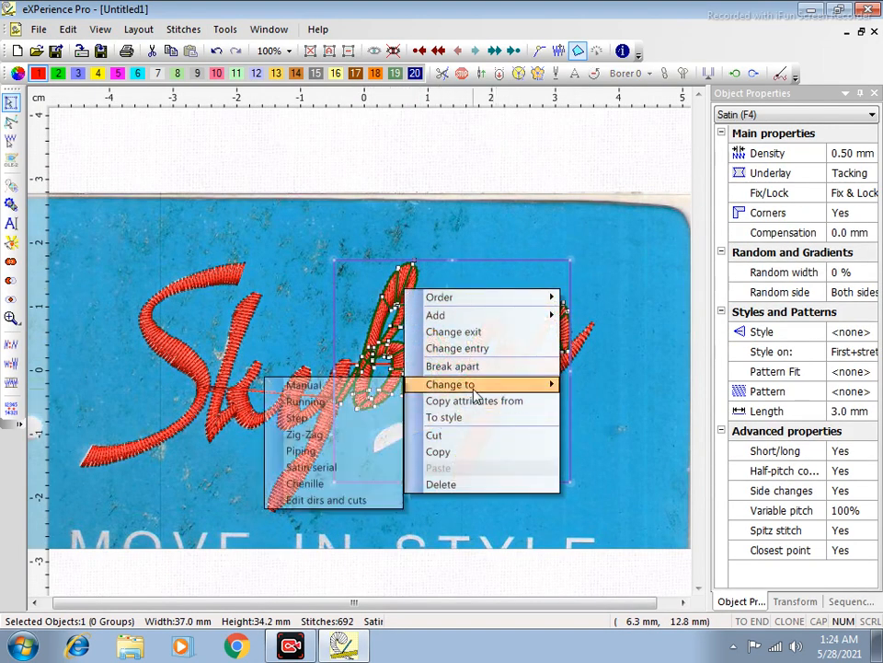
left_click(313, 433)
Select the whole Skybags lettering again, join it into one zig-zag object, and deselect it.
left_click_drag(83, 213, 644, 523)
key("ctrl+l")
left_click(489, 190)
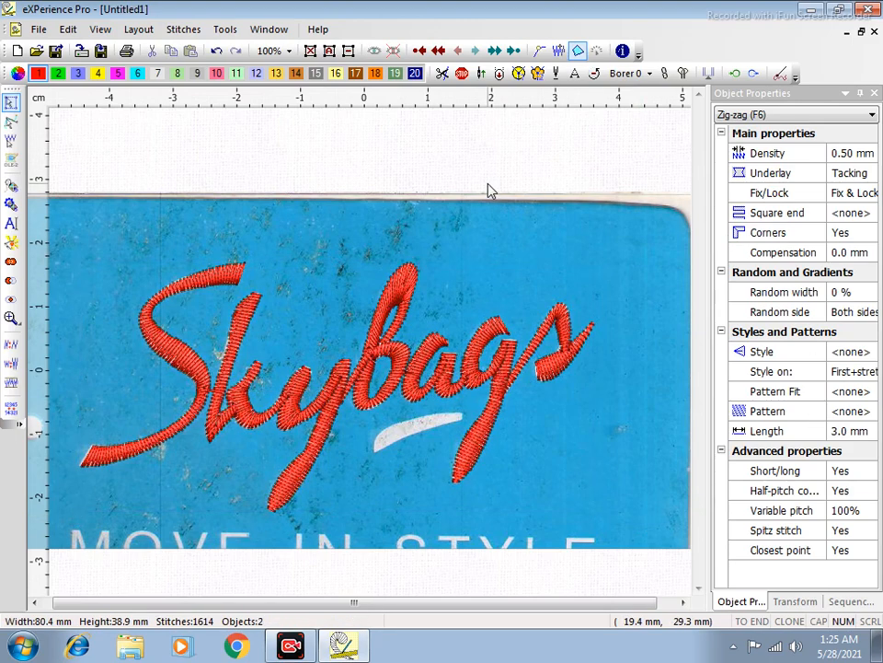
Hide the backdrop image and check the complete Skybags lettering on the plain fabric.
key("i")
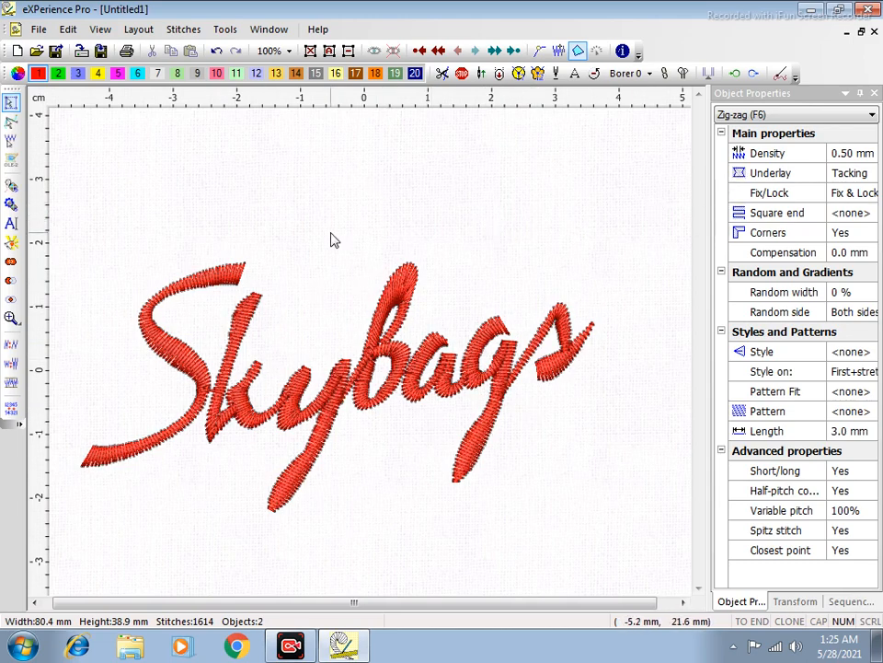
scroll(331, 234, "down", 4)
left_click(279, 307)
left_click(402, 173)
Save the design as skybaag in the Embroidery Designs folder, in eXPerience (.ngs) format.
left_click(17, 52)
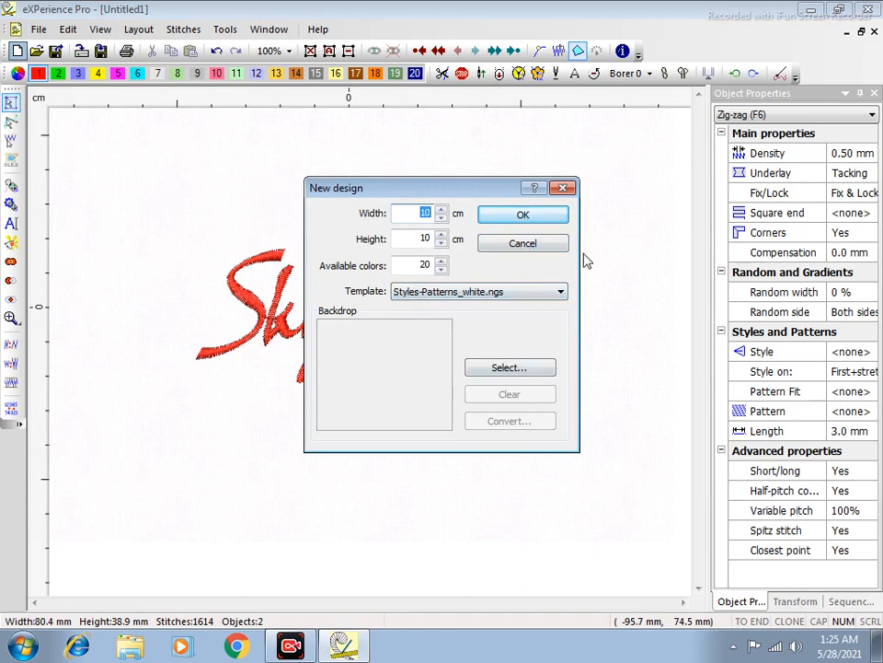
left_click(566, 190)
left_click(39, 29)
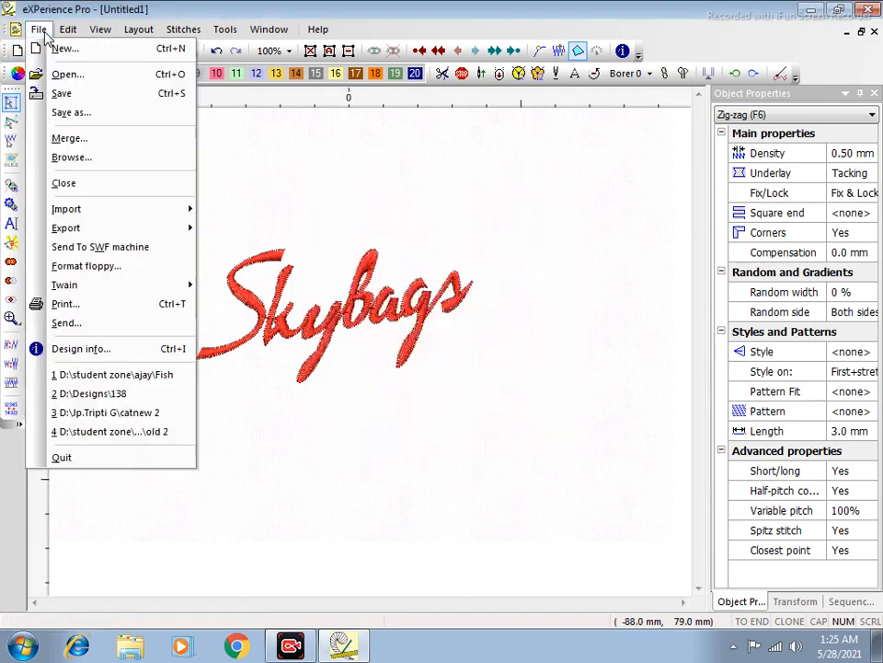
left_click(56, 118)
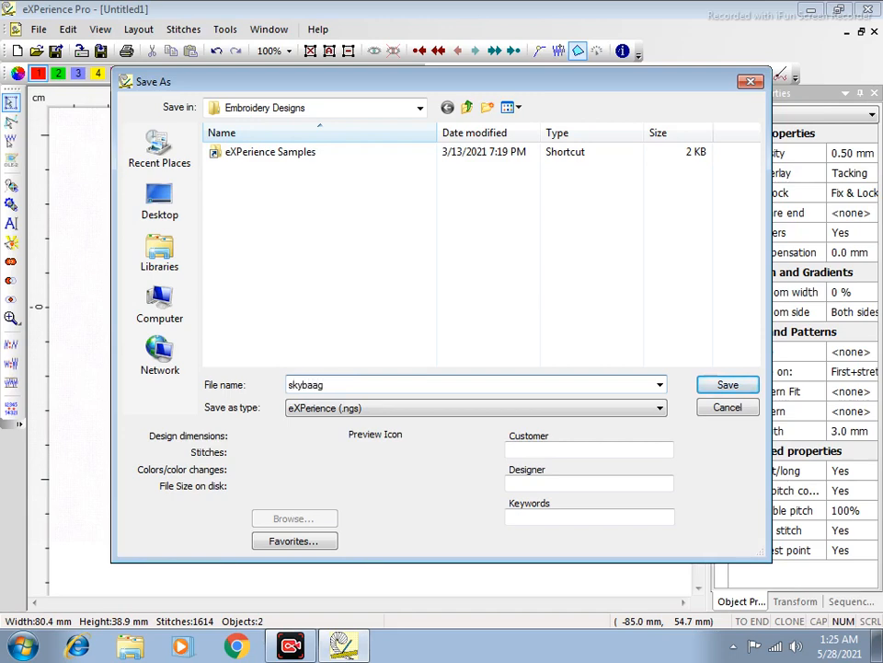
key("Return")
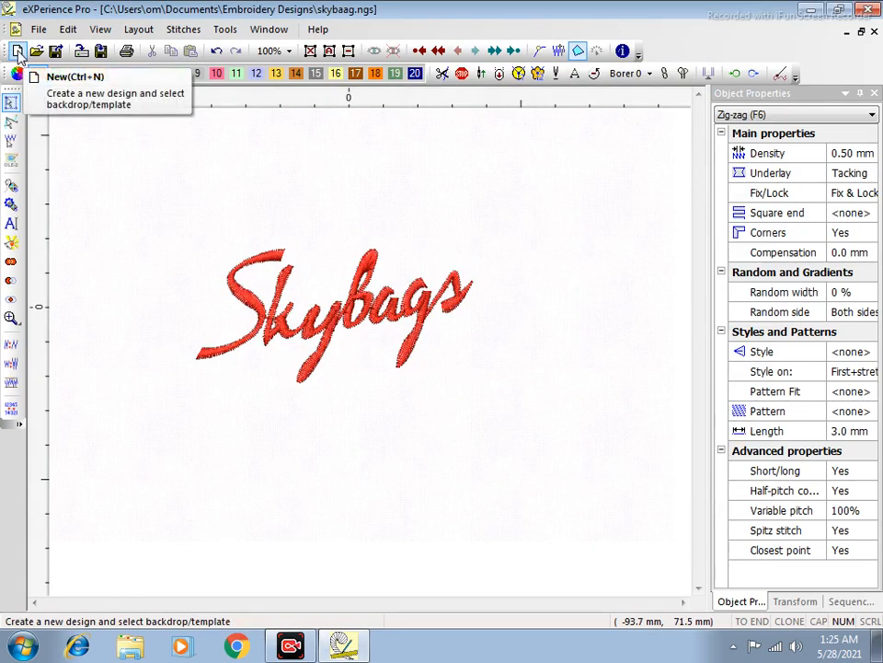
Create a new design using image 0 from the training folder's 2 running subfolder as the backdrop.
left_click(17, 52)
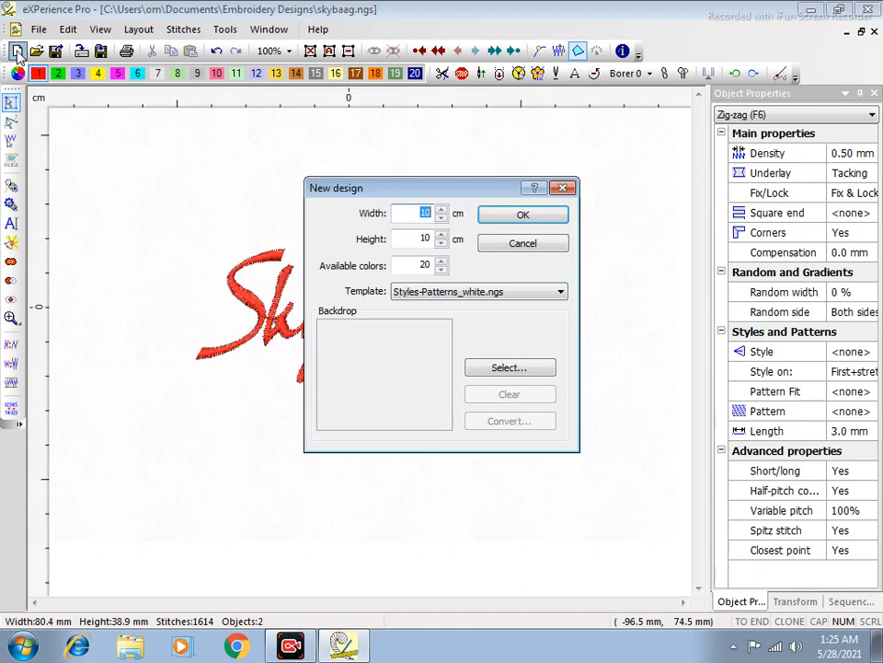
left_click(528, 370)
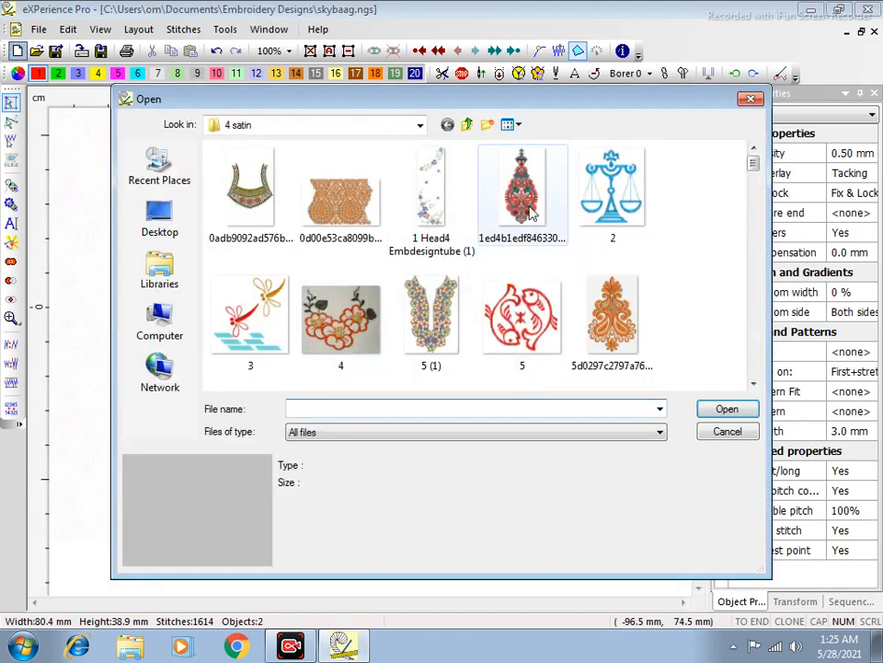
left_click(335, 129)
left_click(281, 282)
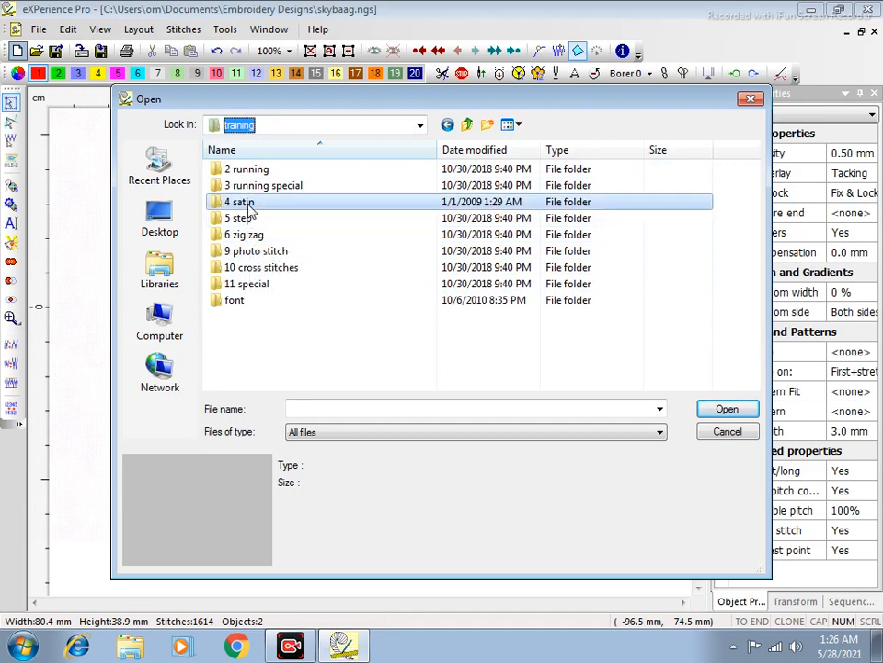
double_click(257, 170)
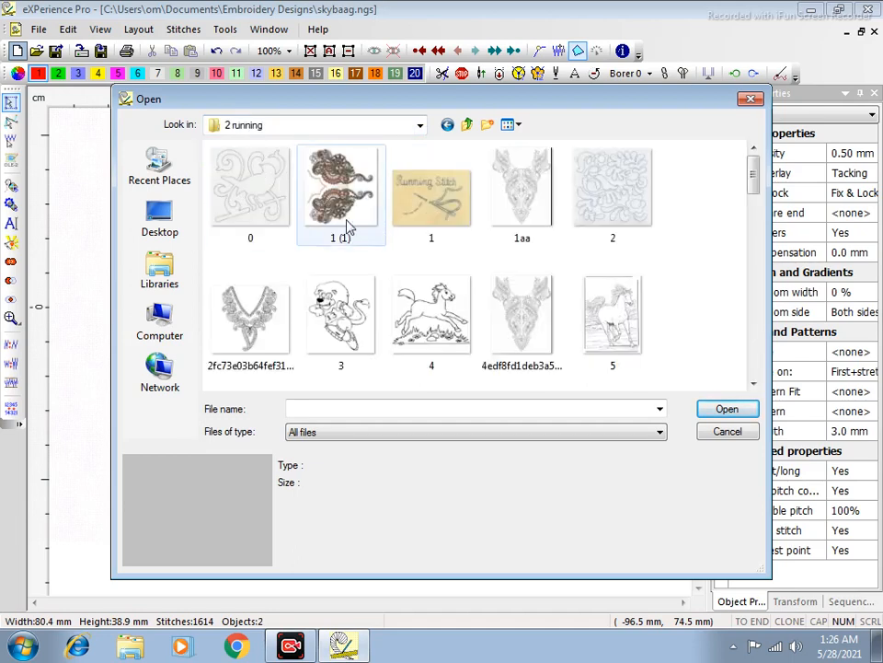
double_click(272, 191)
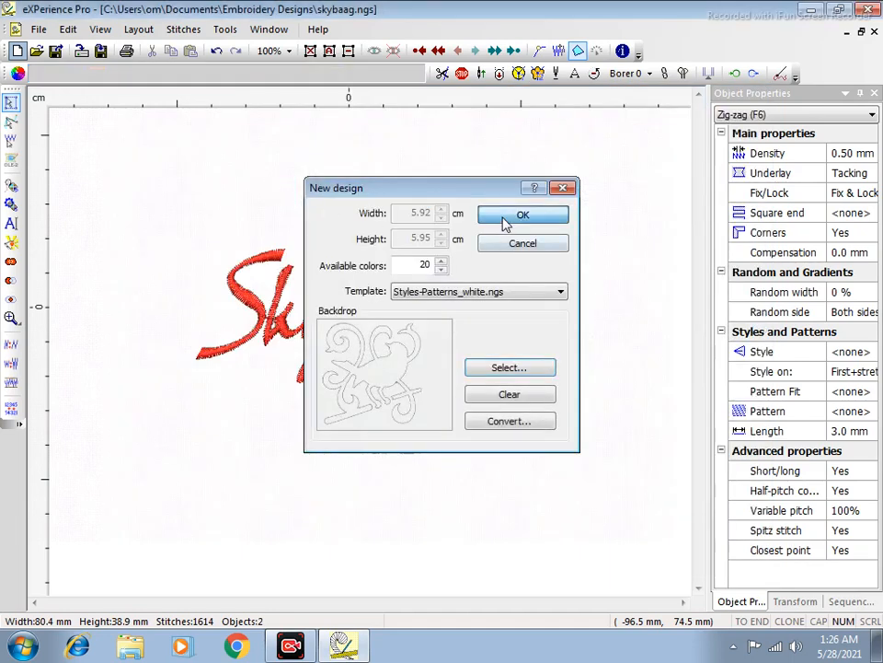
left_click(505, 221)
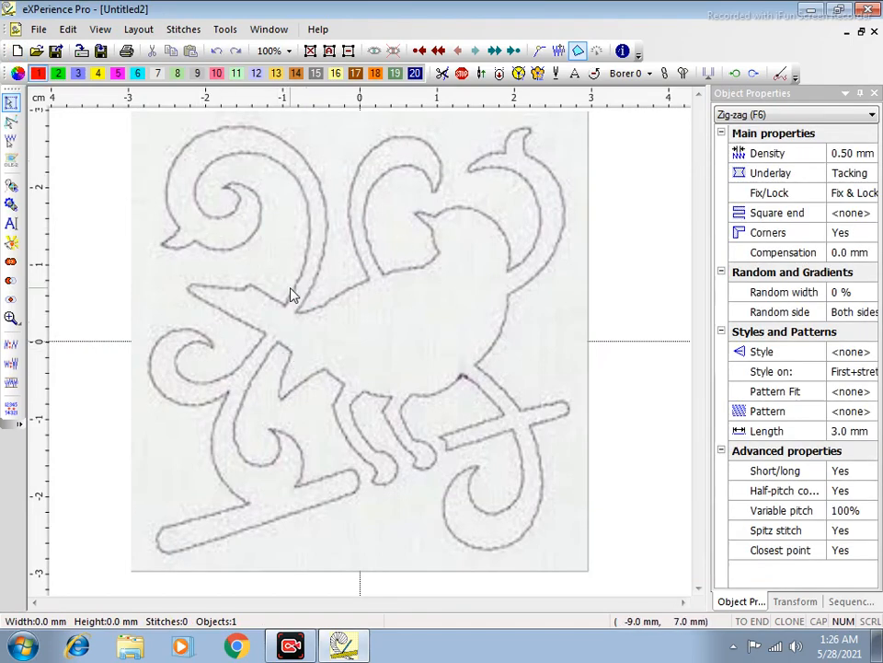
Start a Satin serial outline at the base of the upper-left scroll and trace its inner spiral to the curled tip.
key("F7")
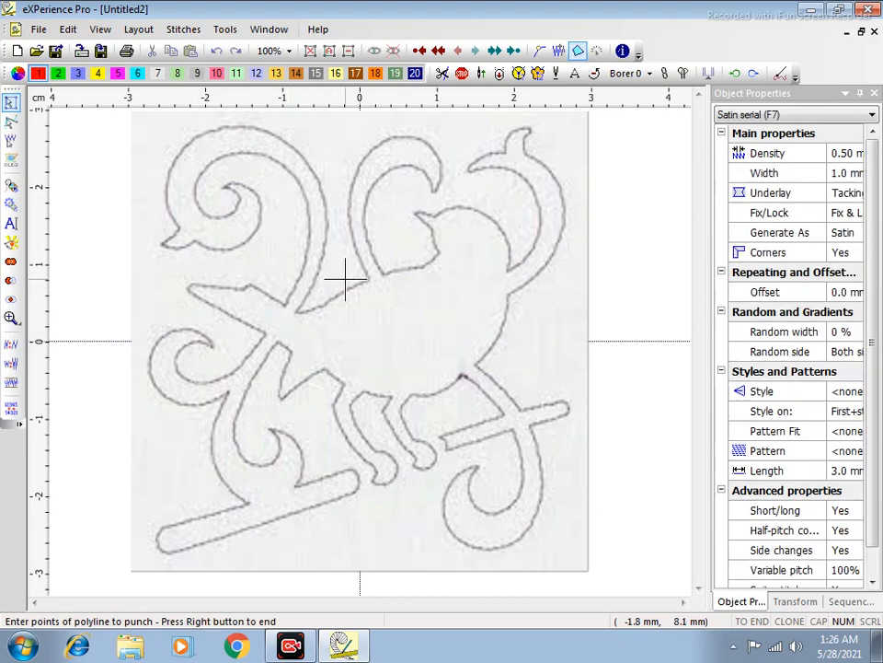
left_click(285, 305)
left_click(304, 265)
left_click(303, 193)
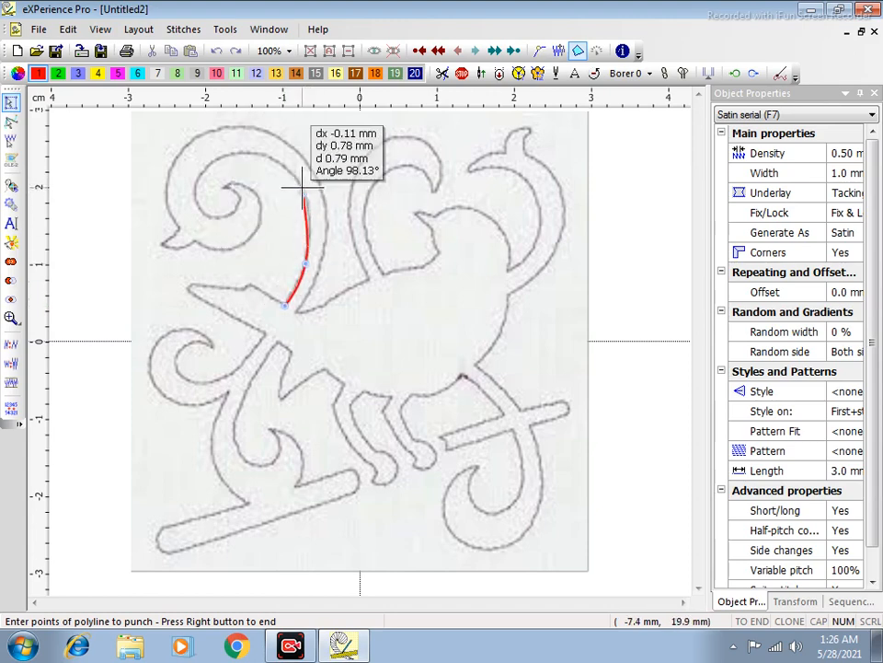
left_click(268, 158)
left_click(222, 154)
left_click(194, 185)
left_click(201, 212)
left_click(226, 217)
left_click(241, 201)
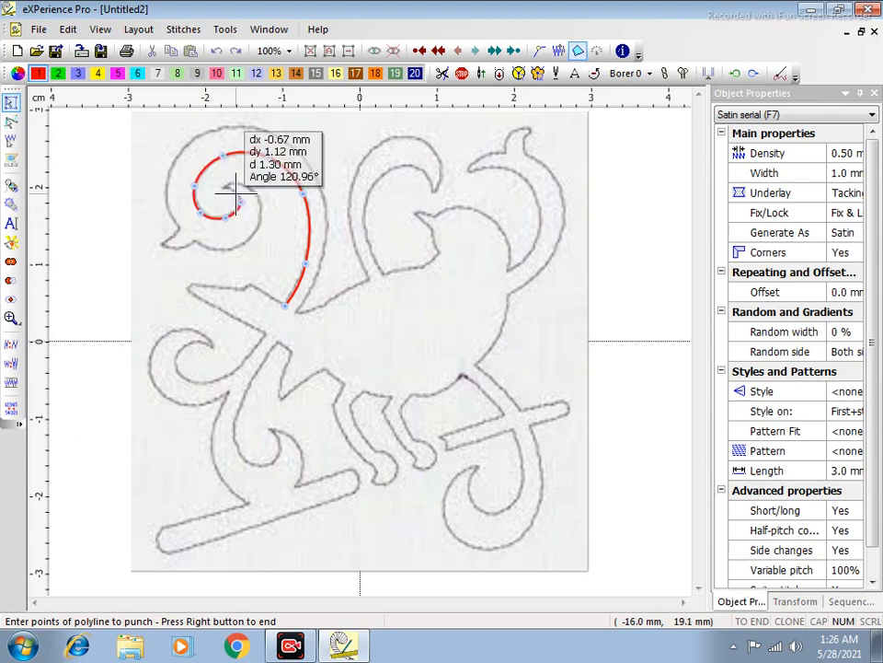
left_click(221, 188)
Continue the outline around the outer side of the upper-left curl and its small pointed barb.
left_click(239, 187)
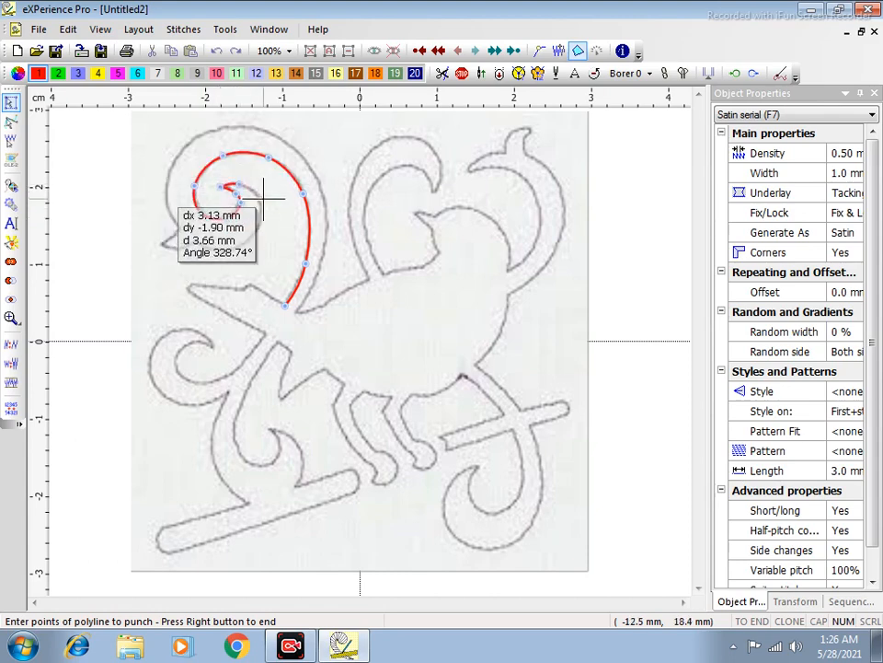
left_click(263, 202)
left_click(250, 239)
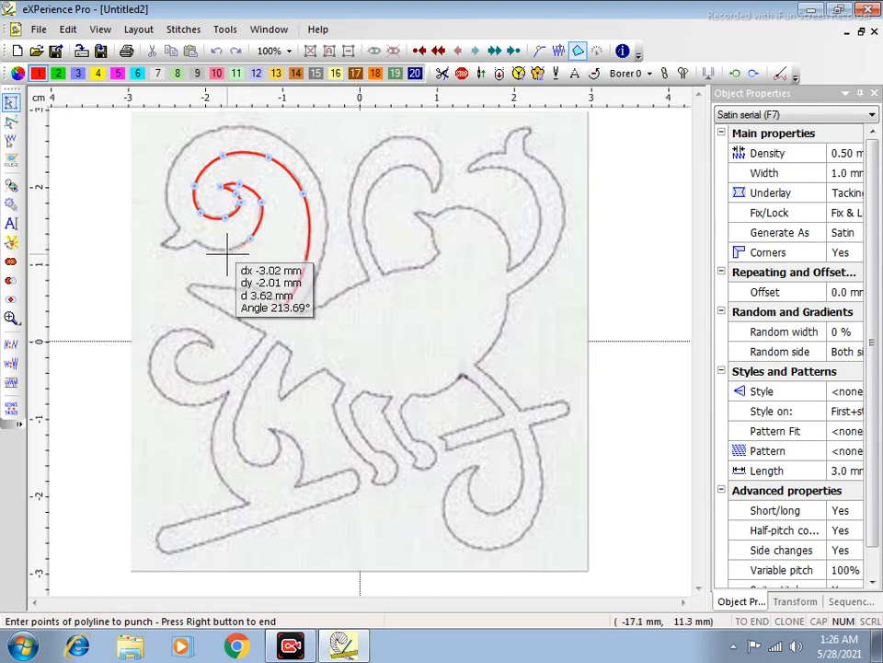
left_click(228, 251)
left_click(196, 241)
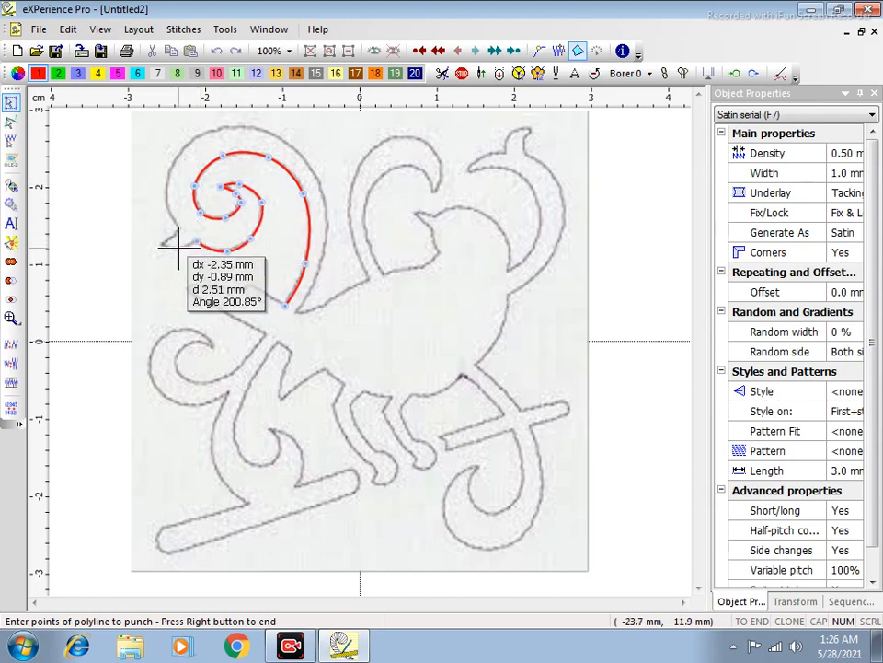
left_click(181, 246)
left_click(161, 245)
left_click(178, 230)
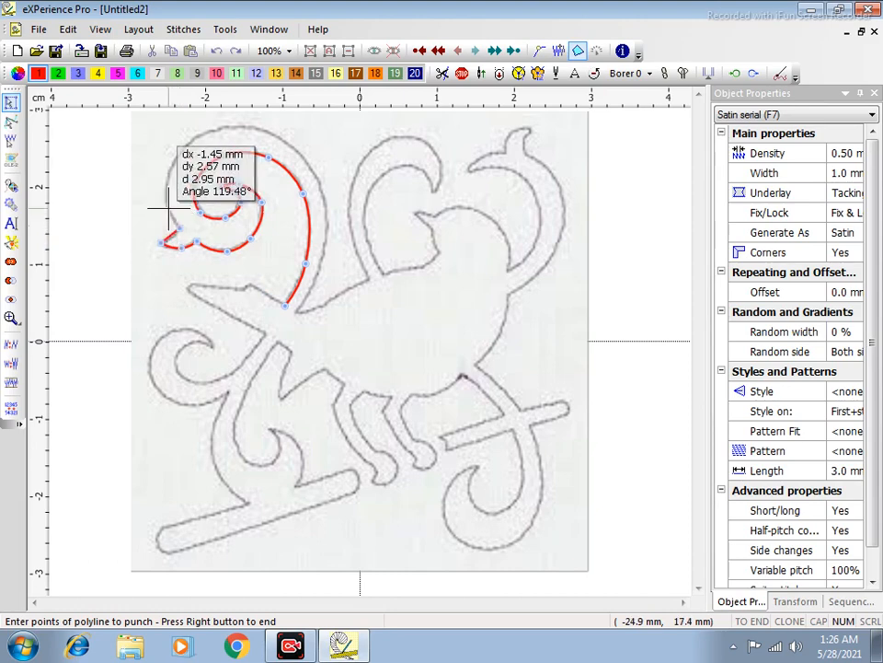
Trace the large outer arc of the upper-left scroll back down to the bird's body.
left_click(169, 208)
left_click(183, 145)
left_click(230, 127)
left_click(297, 148)
left_click(326, 215)
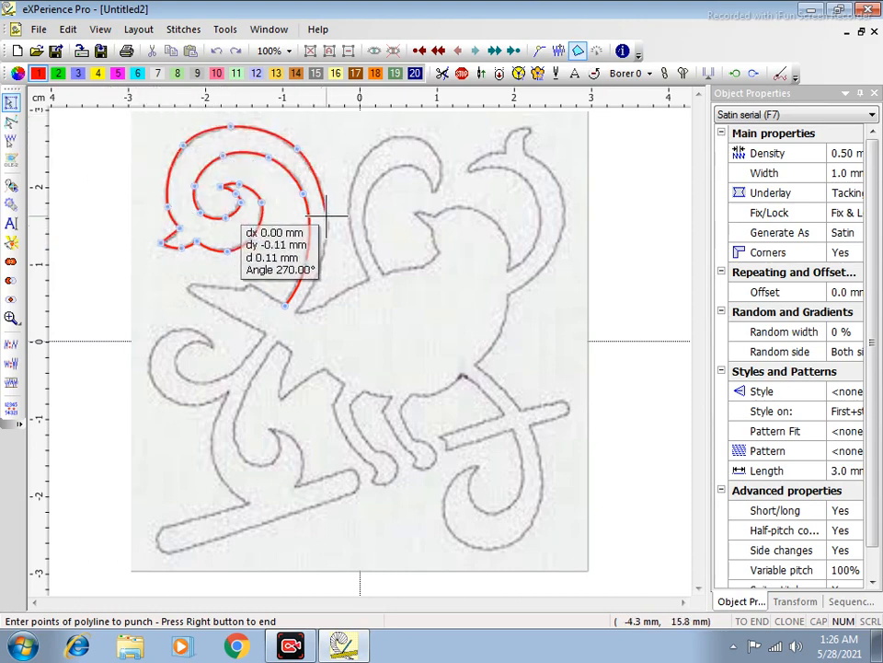
left_click(296, 313)
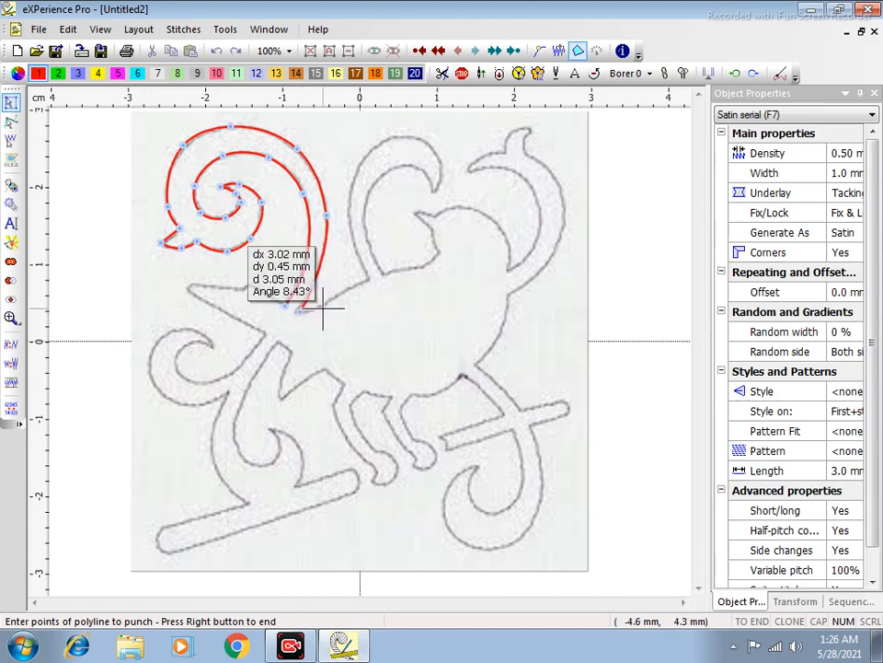
Trace the bird's back edge and the outer curve of the middle plume to its hooked tip.
left_click(323, 305)
left_click(348, 287)
left_click(369, 281)
left_click(353, 241)
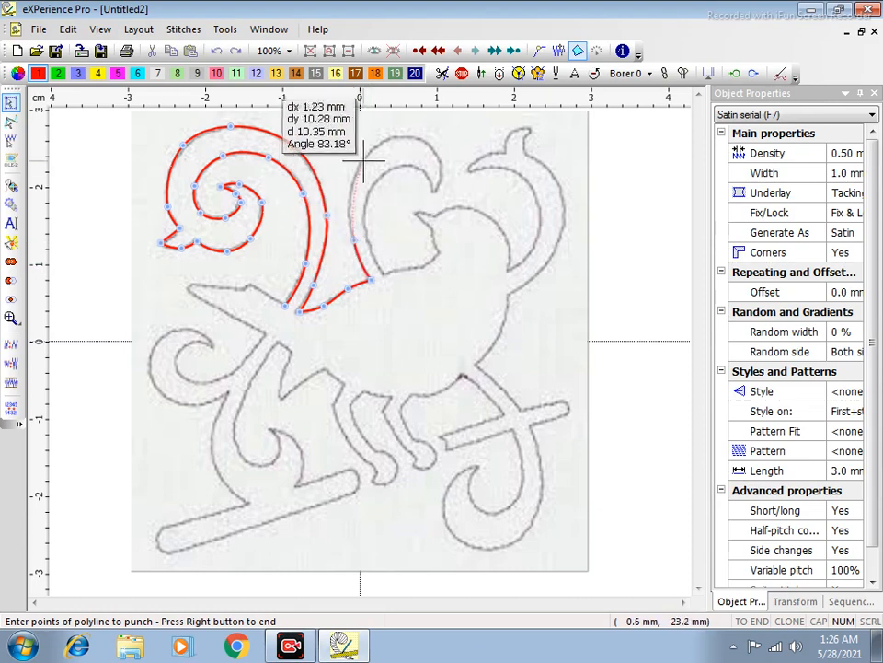
left_click(355, 175)
left_click(384, 139)
left_click(427, 141)
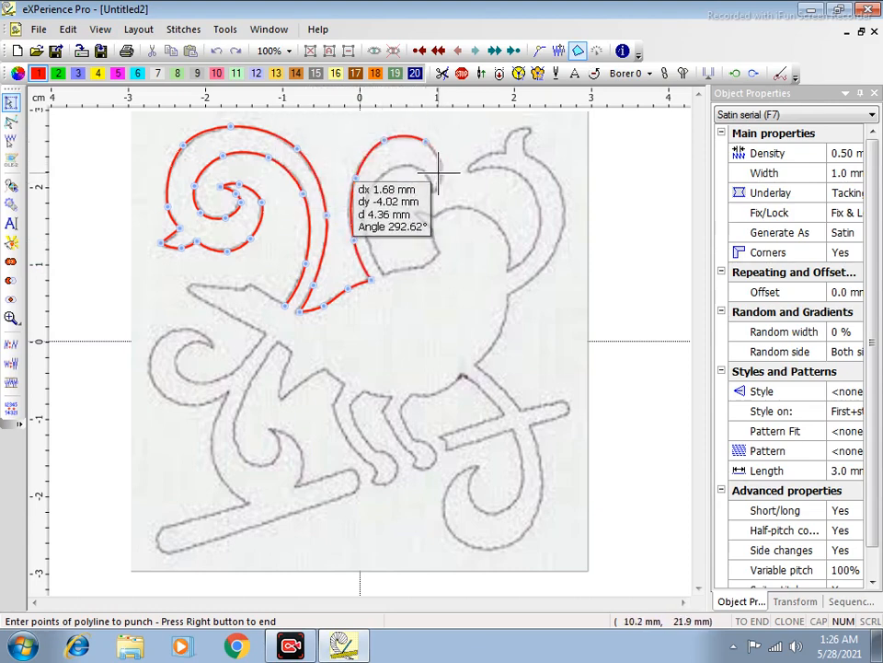
left_click(445, 171)
left_click(434, 194)
Trace the inner curve of the middle plume from its tip back down to the bird's body.
left_click(420, 167)
left_click(388, 171)
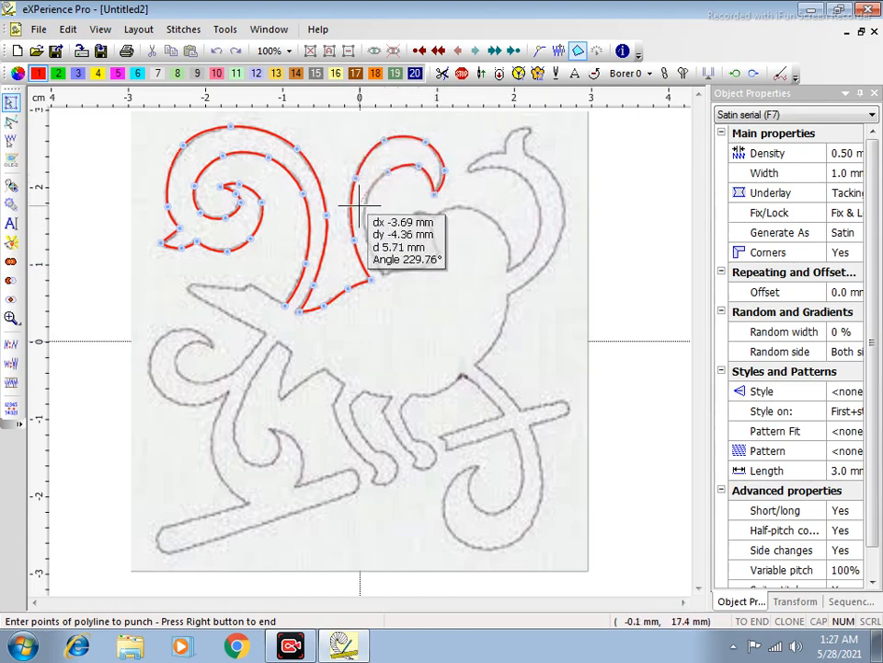
left_click(365, 201)
left_click(383, 275)
Trace the bird's neck, pointed beak and rounded head to the base of the upper-right scroll.
left_click(396, 268)
left_click(424, 265)
left_click(438, 252)
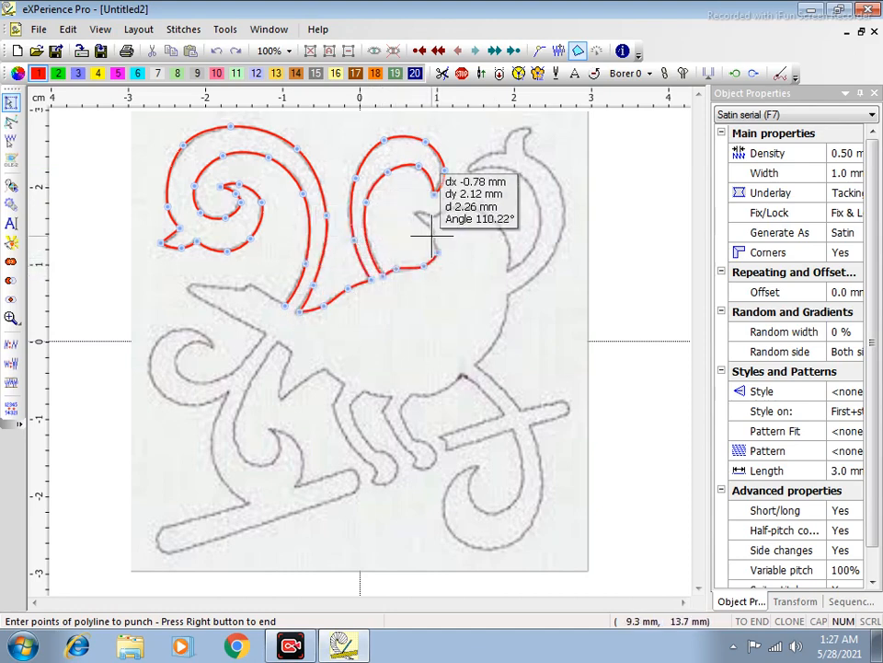
left_click(431, 231)
left_click(415, 212)
left_click(437, 215)
left_click(457, 211)
left_click(491, 217)
left_click(505, 239)
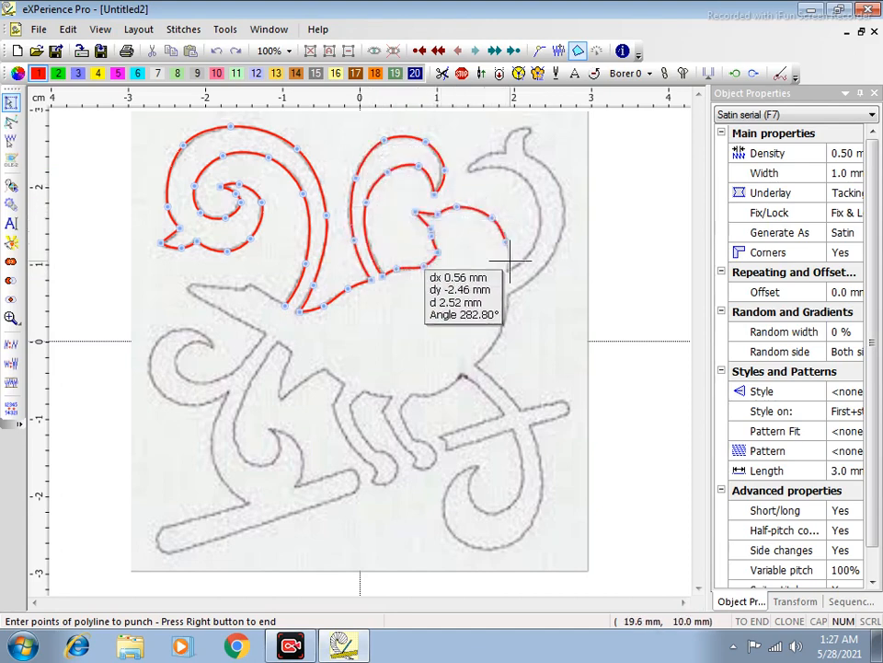
left_click(507, 270)
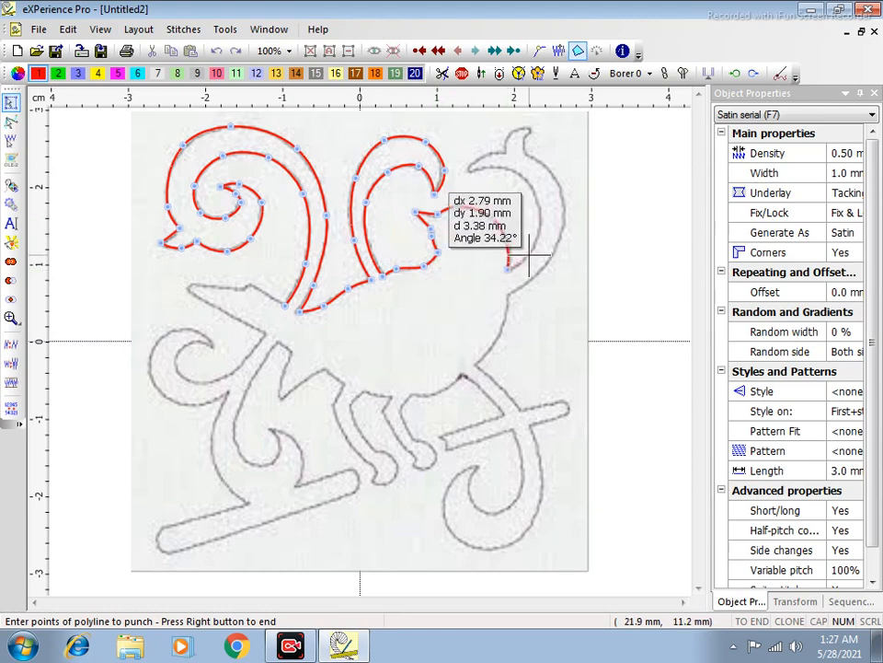
Trace the inner curve of the upper-right scroll from the back of the head to its pointed end.
left_click(542, 210)
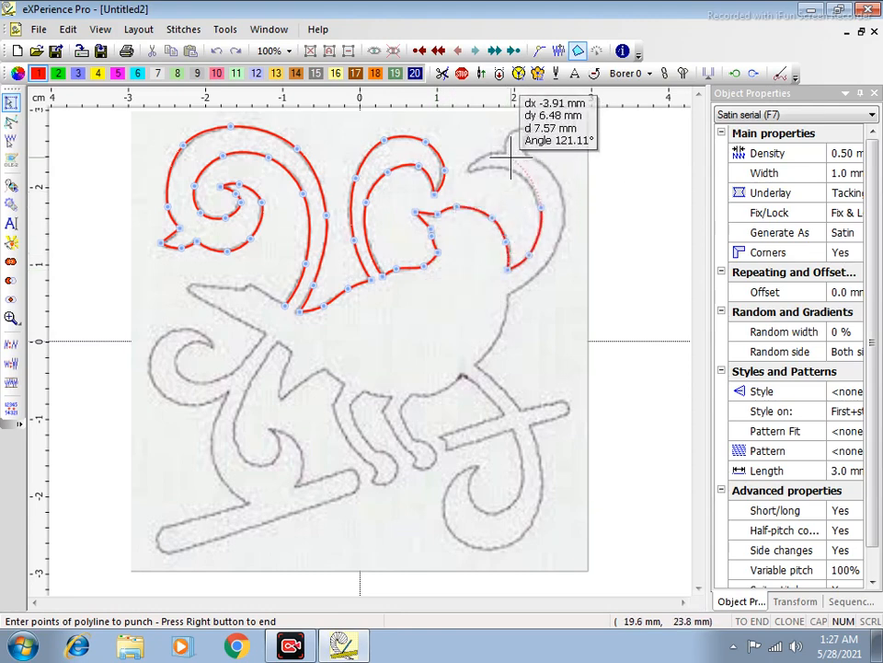
left_click(512, 168)
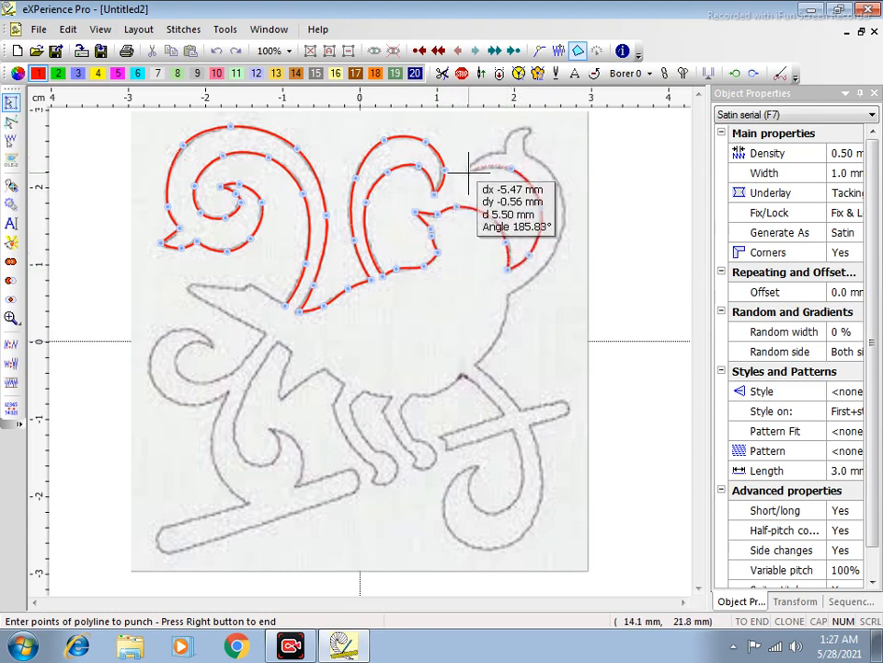
left_click(466, 169)
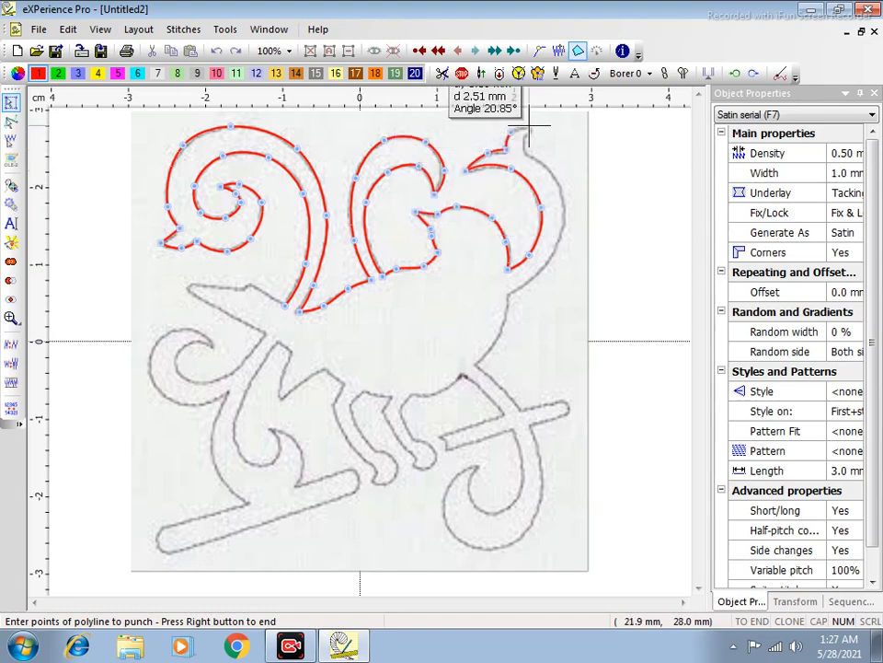
Trace the forked tip and outer curve of the upper-right scroll down to the body, removing the one misplaced point.
left_click(575, 120)
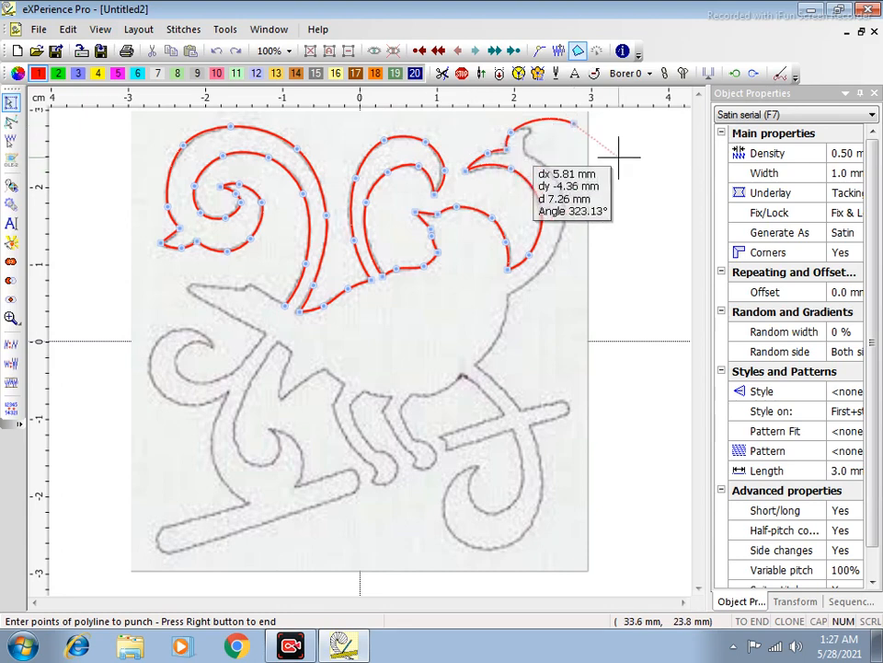
key("BackSpace")
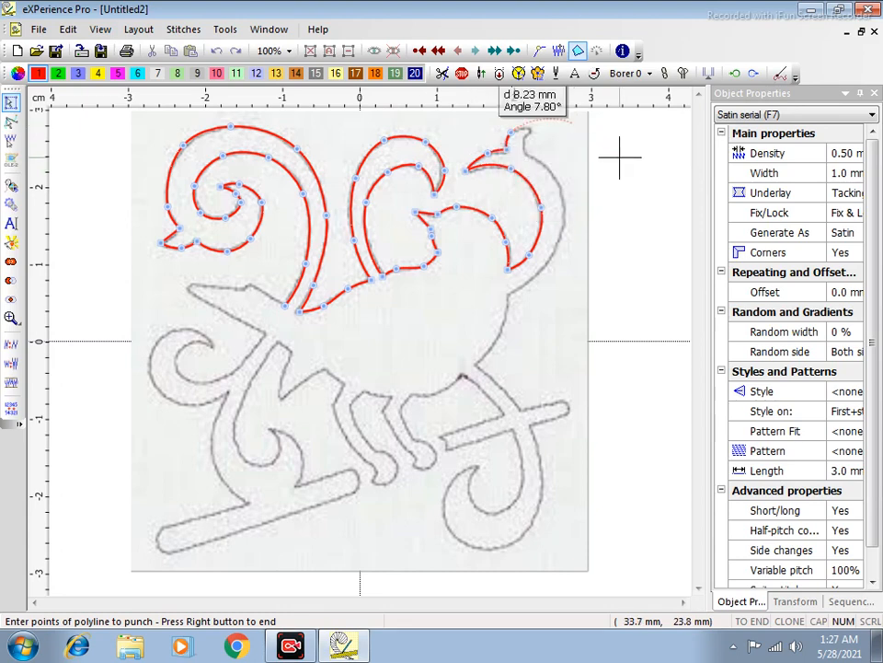
left_click(532, 130)
left_click(525, 144)
left_click(541, 164)
left_click(551, 241)
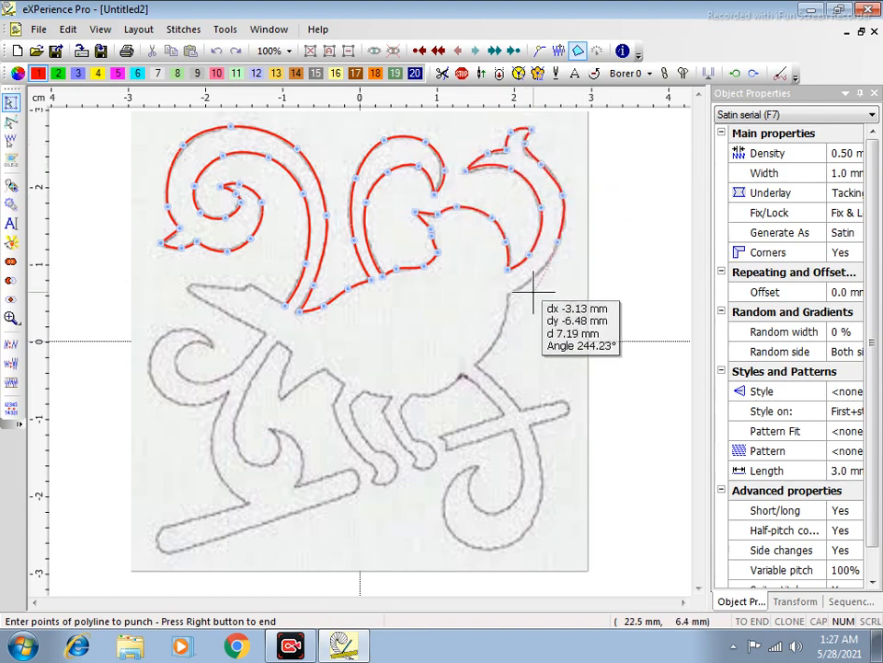
left_click(535, 276)
left_click(504, 295)
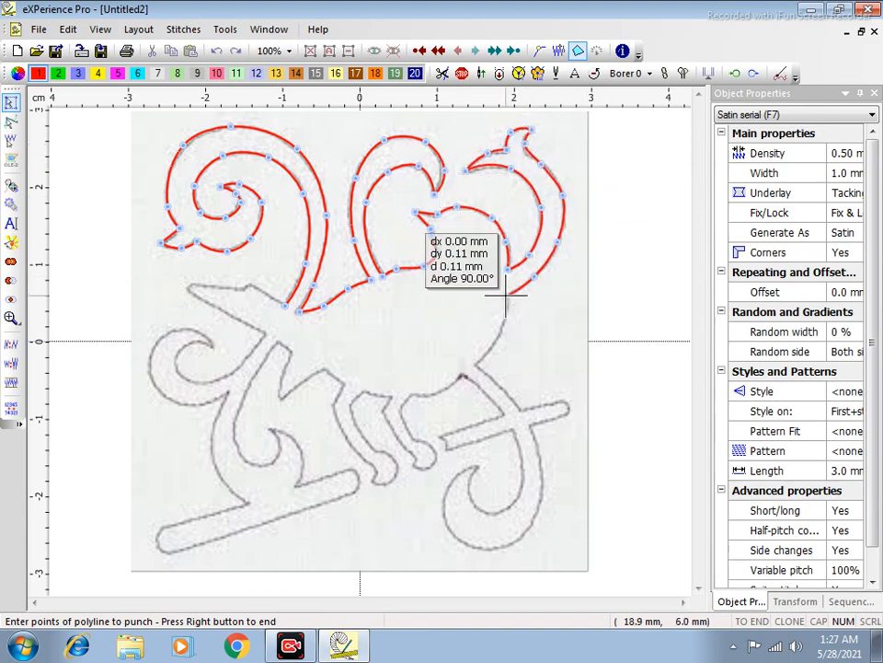
Trace the body edge below the upper-right scroll, down the stem and around the right end of the slanted crossbar.
left_click(502, 326)
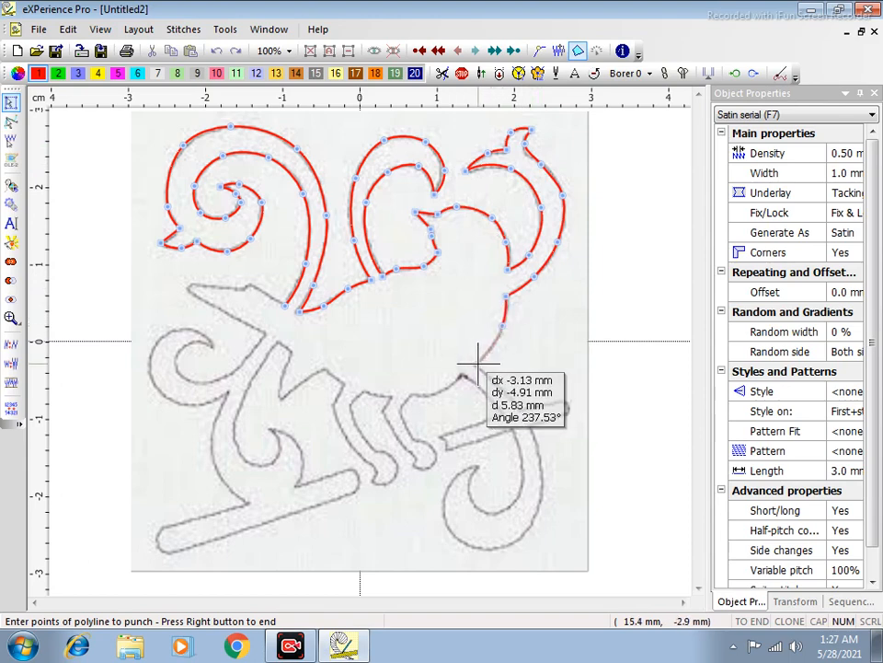
left_click(476, 365)
left_click(503, 388)
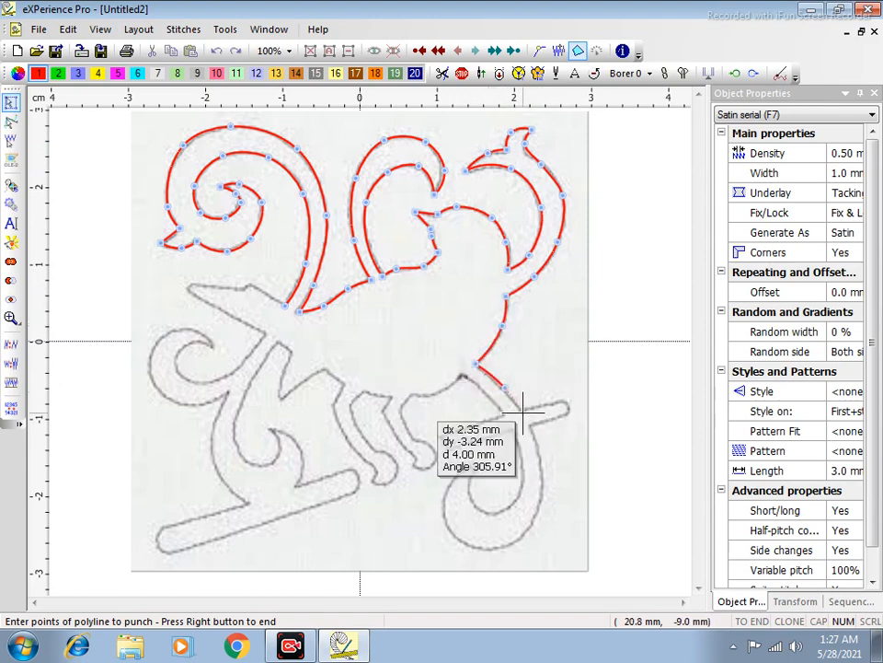
left_click(520, 408)
left_click(557, 406)
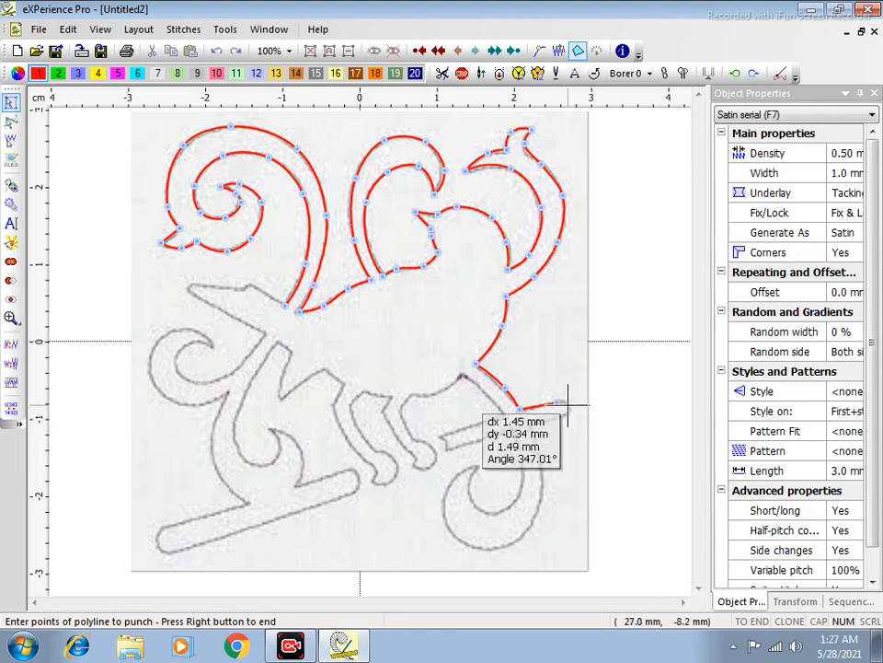
left_click(567, 406)
left_click(557, 410)
left_click(530, 424)
Trace the outer curve of the lower-right scroll from the crossbar around to its curled tip.
left_click(543, 460)
left_click(533, 518)
left_click(512, 540)
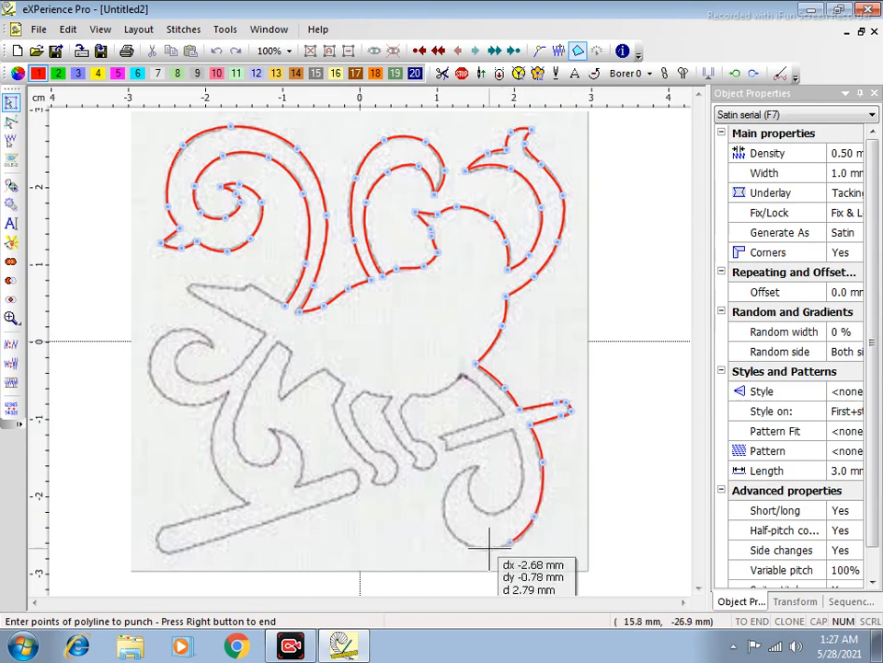
left_click(468, 545)
left_click(442, 509)
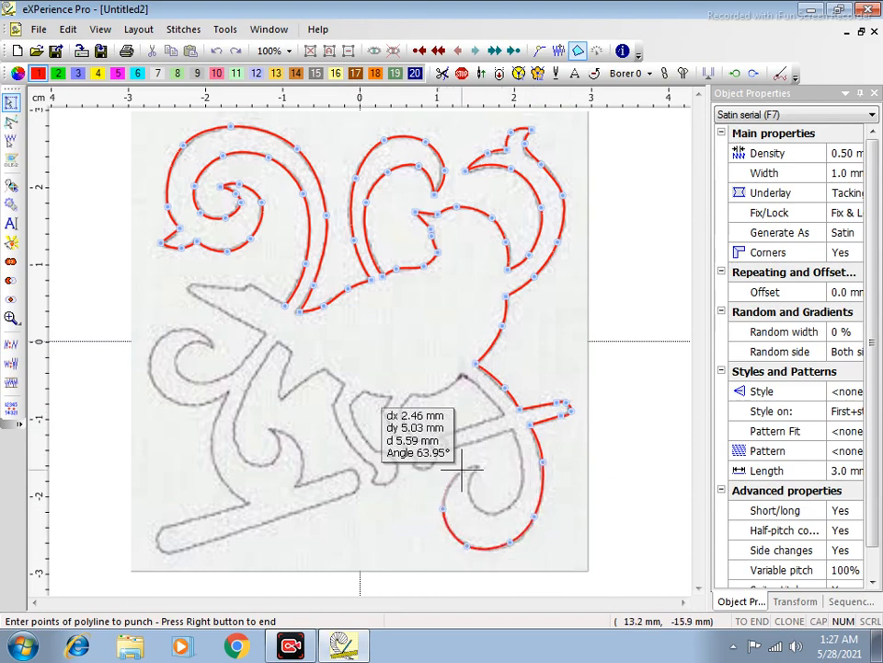
left_click(457, 474)
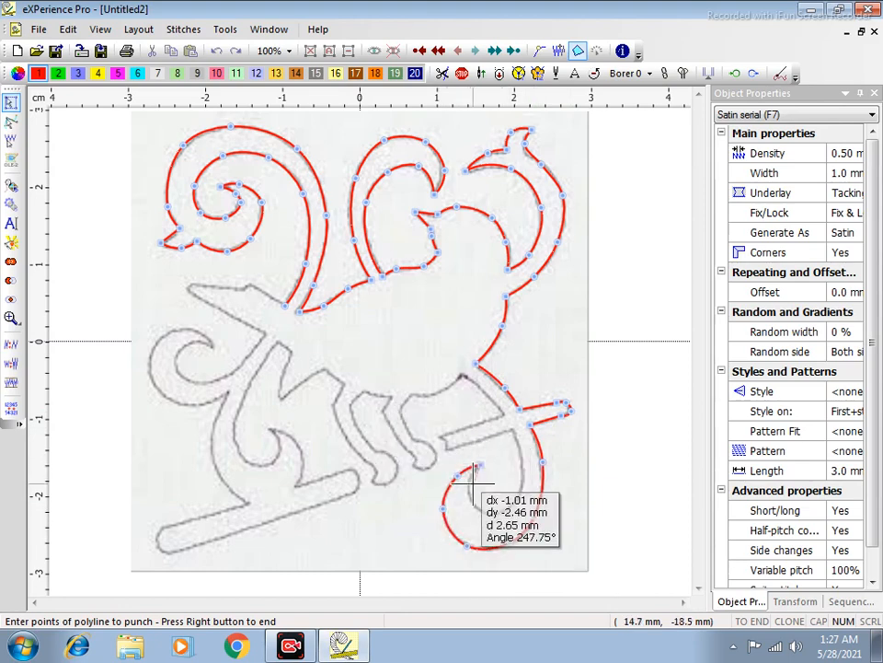
Trace the inner curve of the lower-right scroll back up to the crossbar.
left_click(472, 484)
left_click(484, 511)
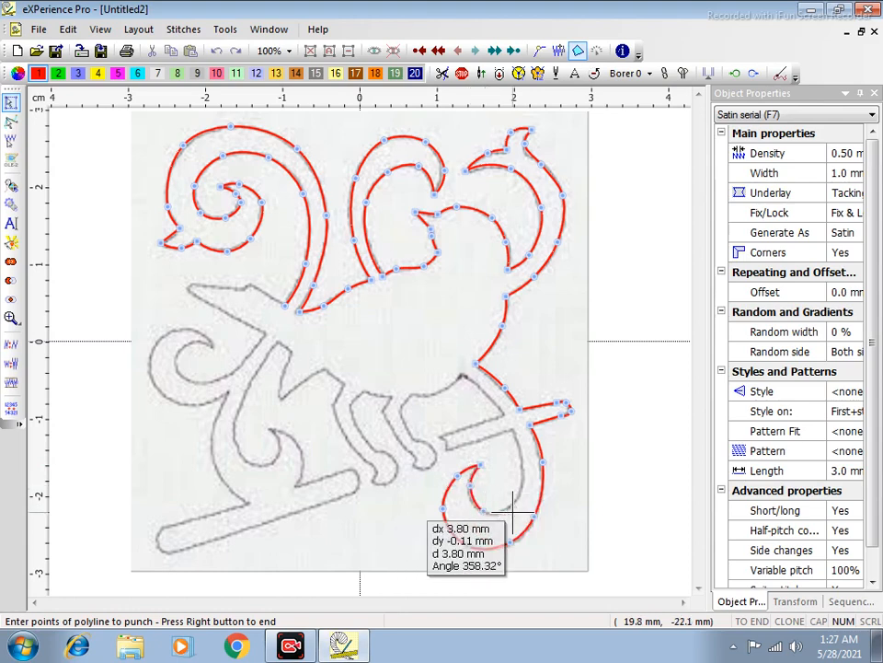
left_click(507, 502)
left_click(524, 458)
left_click(511, 431)
Trace around the left end of the slanted crossbar and up the stem's inner edge to the belly.
left_click(444, 445)
left_click(505, 414)
left_click(475, 362)
Trace the belly edge and both sides of the bird's right leg, including its foot.
left_click(443, 393)
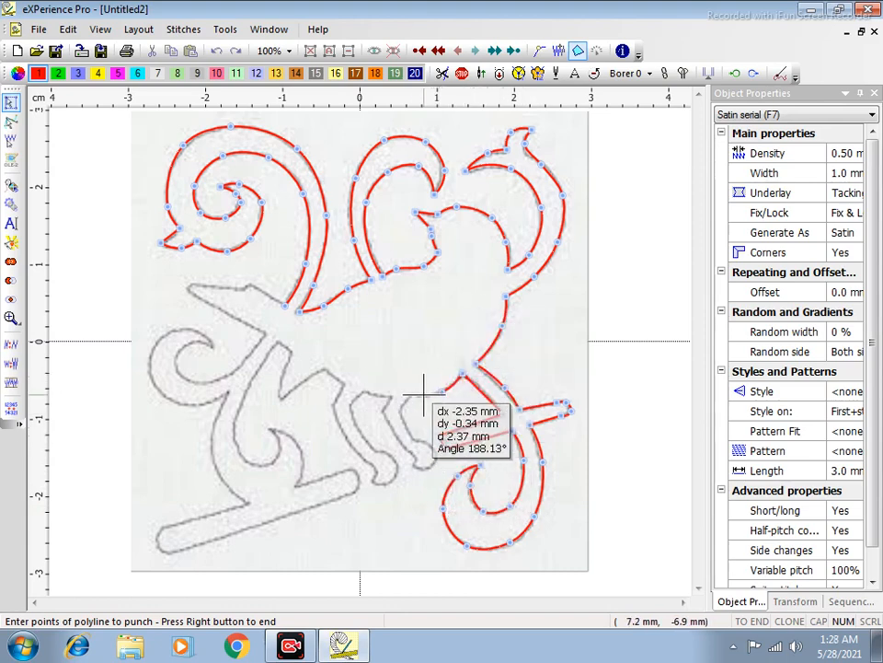
left_click(413, 395)
left_click(400, 412)
left_click(412, 433)
left_click(426, 441)
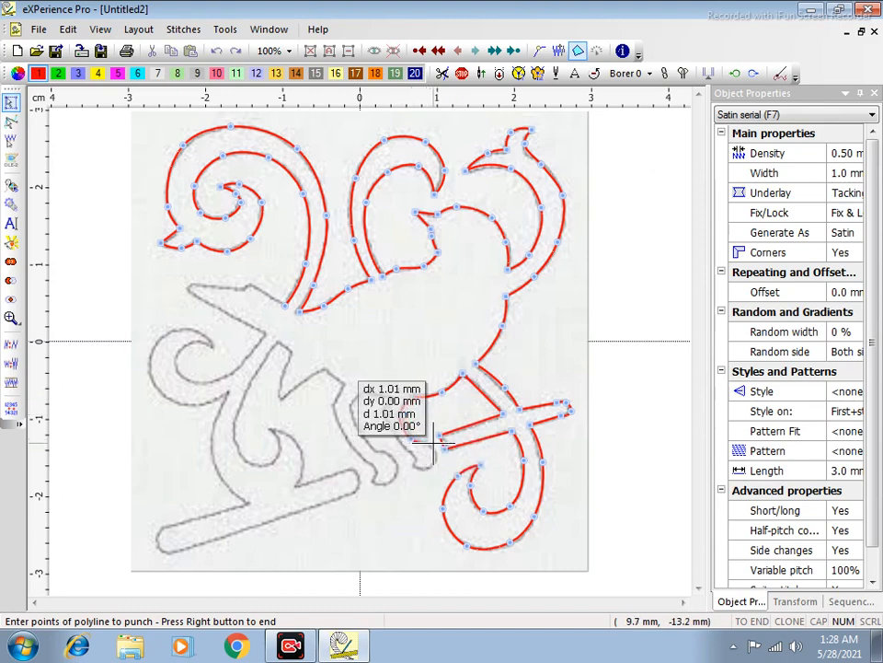
left_click(437, 455)
left_click(432, 465)
left_click(413, 465)
left_click(414, 457)
left_click(399, 444)
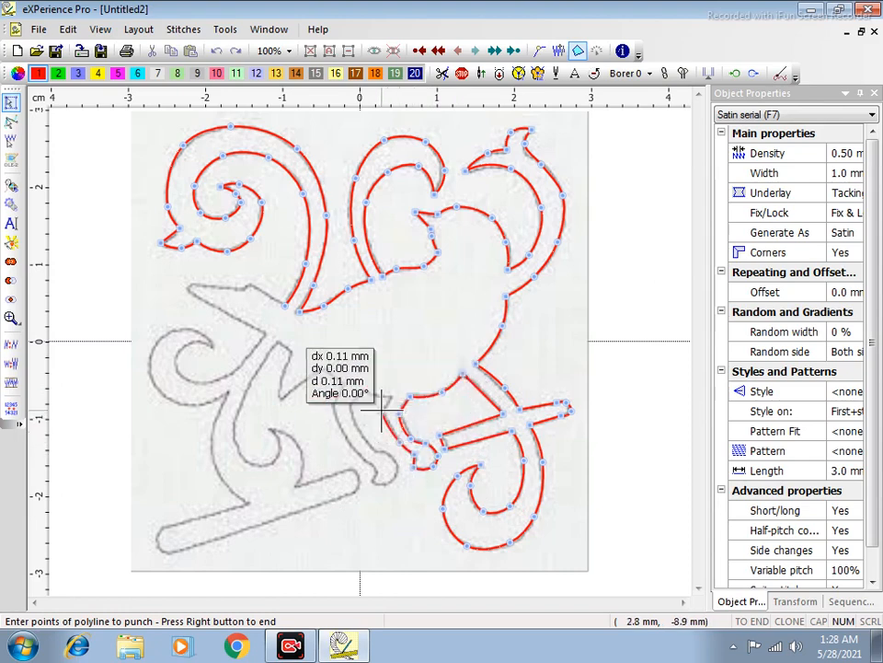
Trace the gap between the legs, then both sides of the left leg up to the body corner above it.
left_click(391, 400)
left_click(359, 391)
left_click(347, 405)
left_click(368, 434)
left_click(378, 448)
left_click(393, 459)
left_click(398, 474)
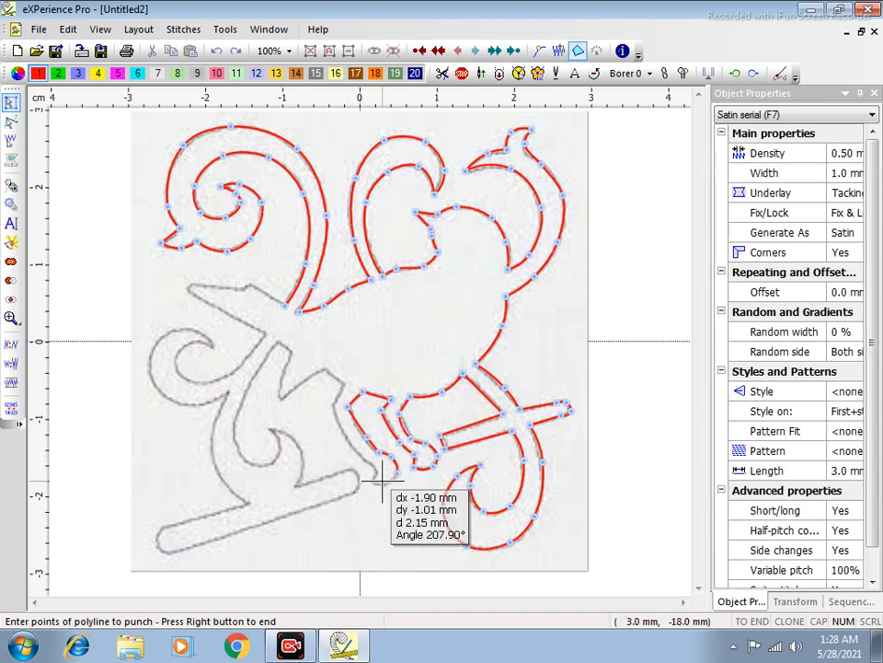
left_click(373, 485)
left_click(356, 448)
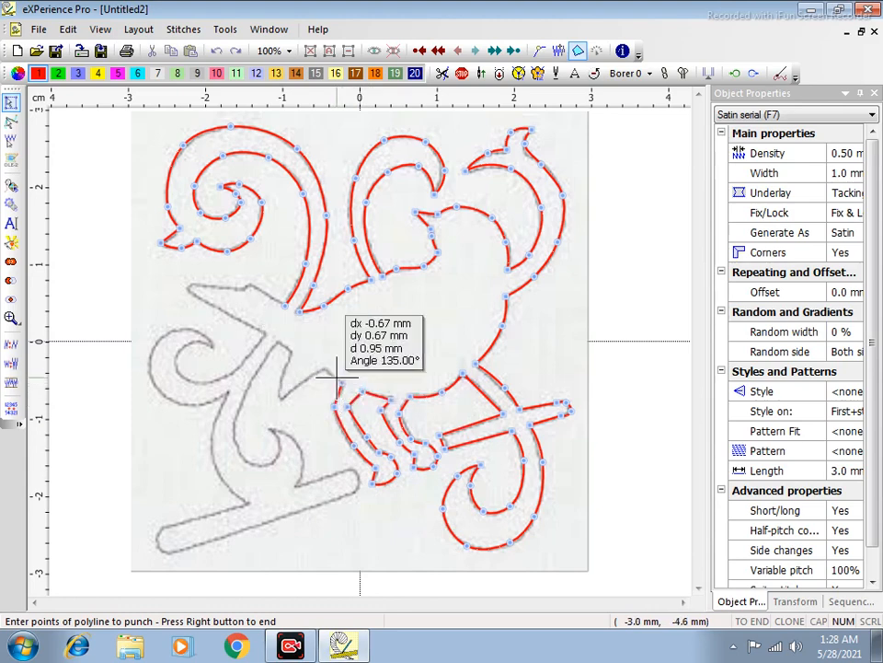
left_click(324, 368)
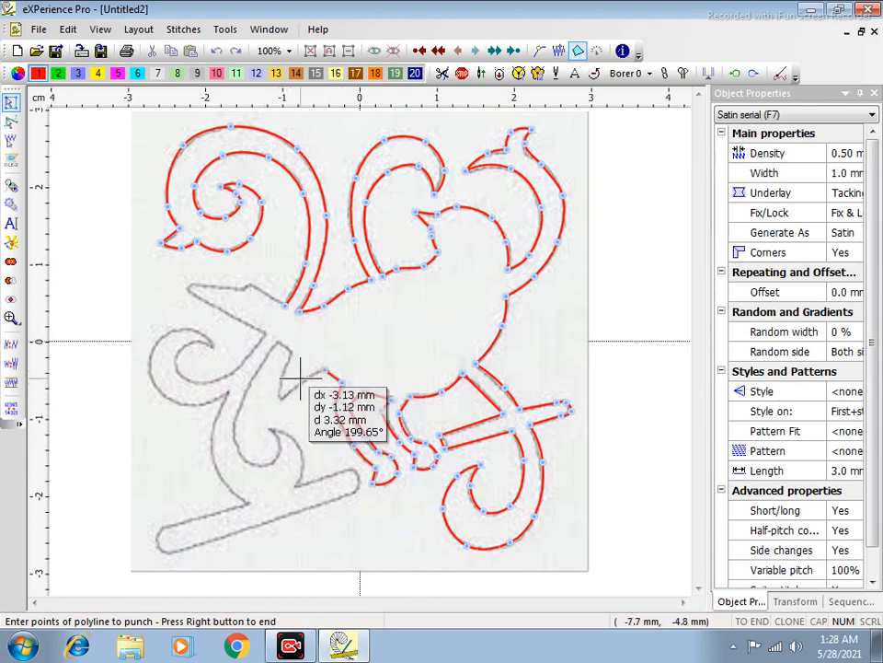
Trace the pointed feather at the belly's left end up to the start of the lower-left scroll's stem.
left_click(301, 379)
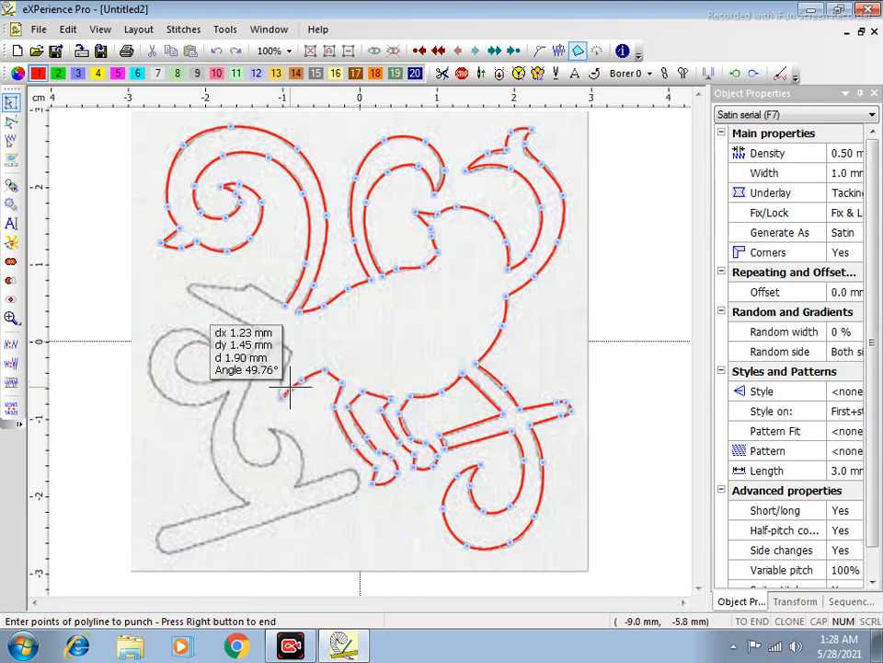
left_click(283, 367)
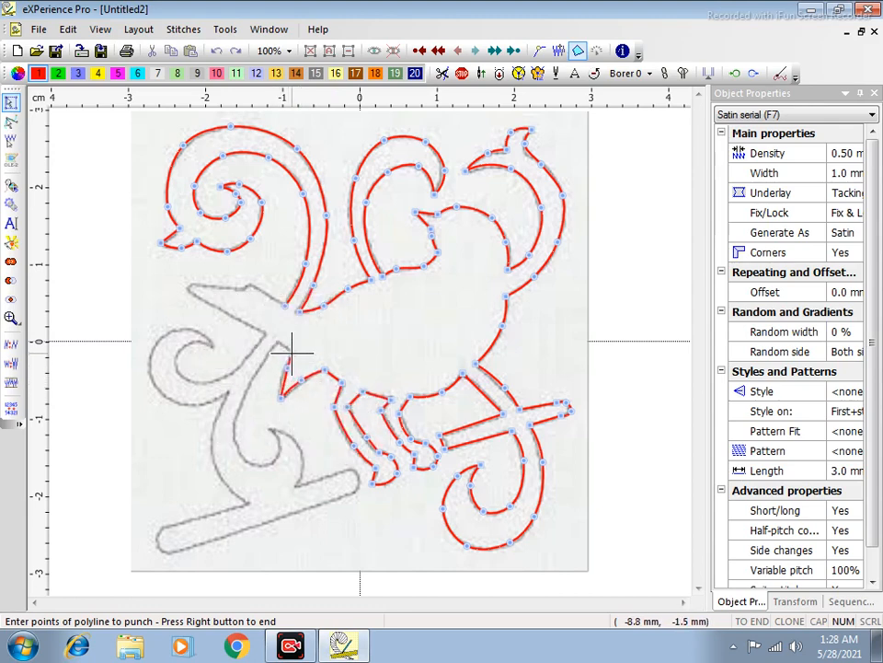
left_click(276, 340)
Trace the stem's inner edge downward and around the hooked curl to the top of the long slanted branch.
left_click(243, 393)
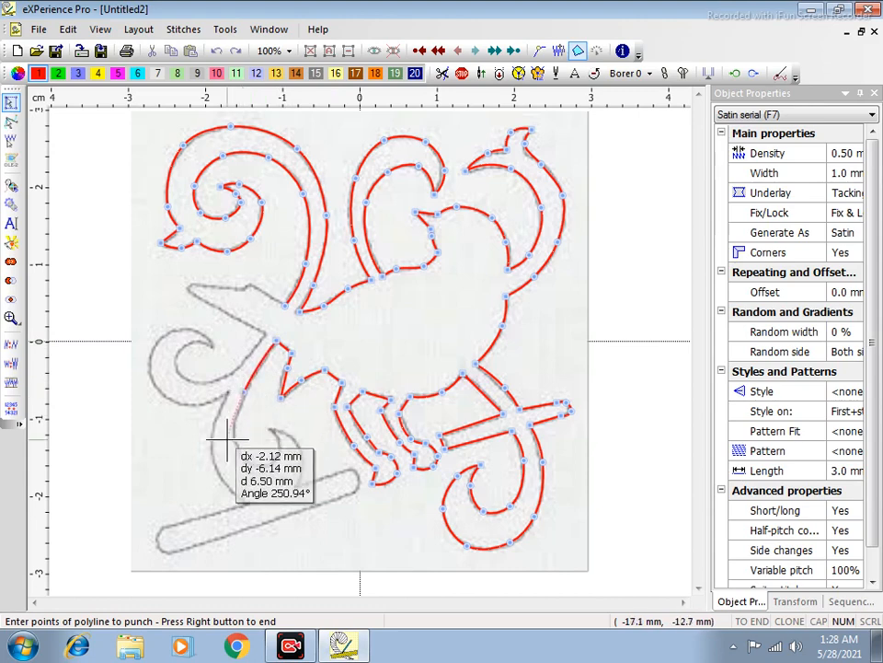
left_click(237, 428)
left_click(252, 472)
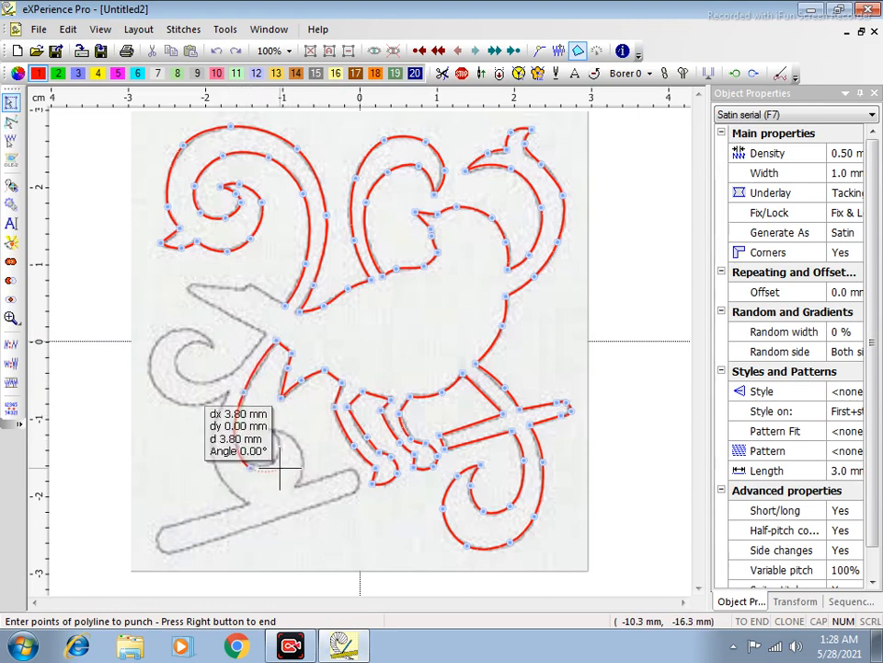
left_click(276, 464)
left_click(280, 444)
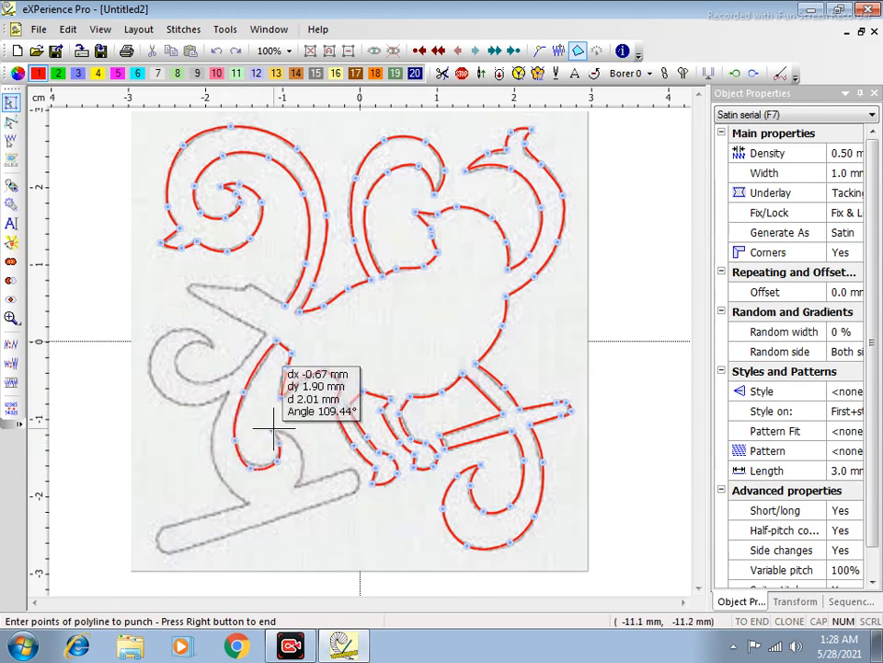
left_click(272, 428)
left_click(293, 442)
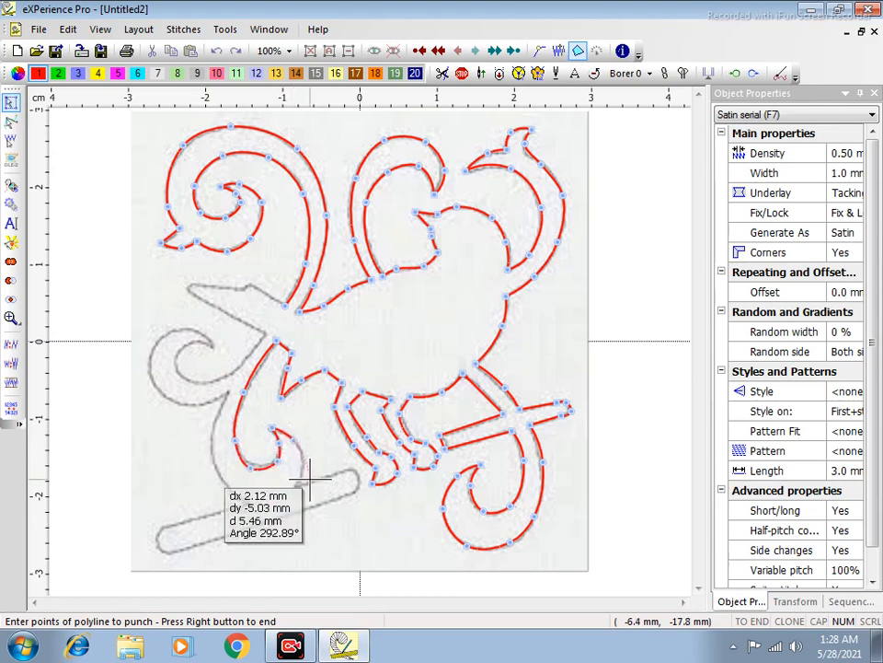
left_click(305, 466)
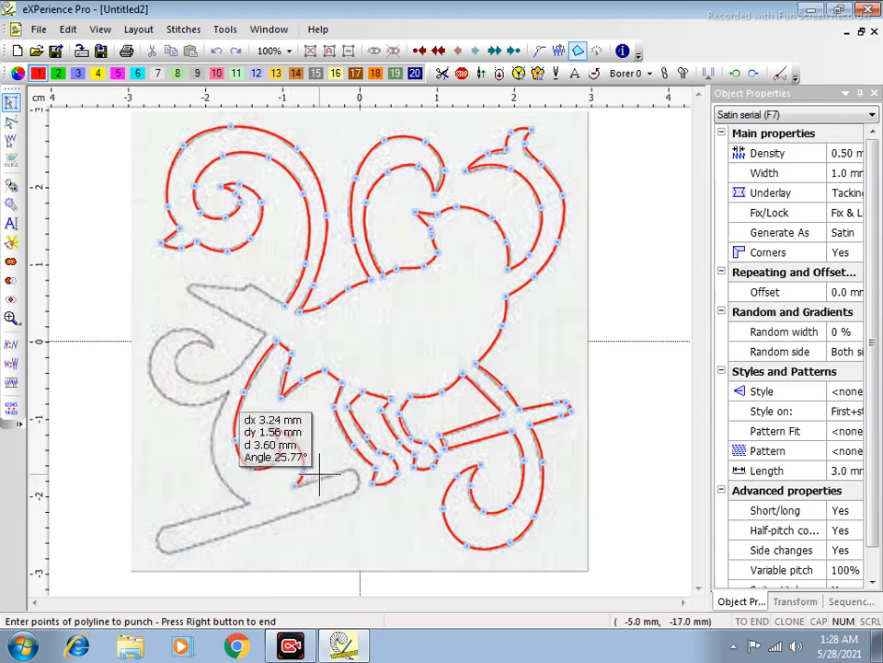
Trace the long slanted branch's right end, lower edge and rounded left end.
left_click(355, 475)
left_click(359, 487)
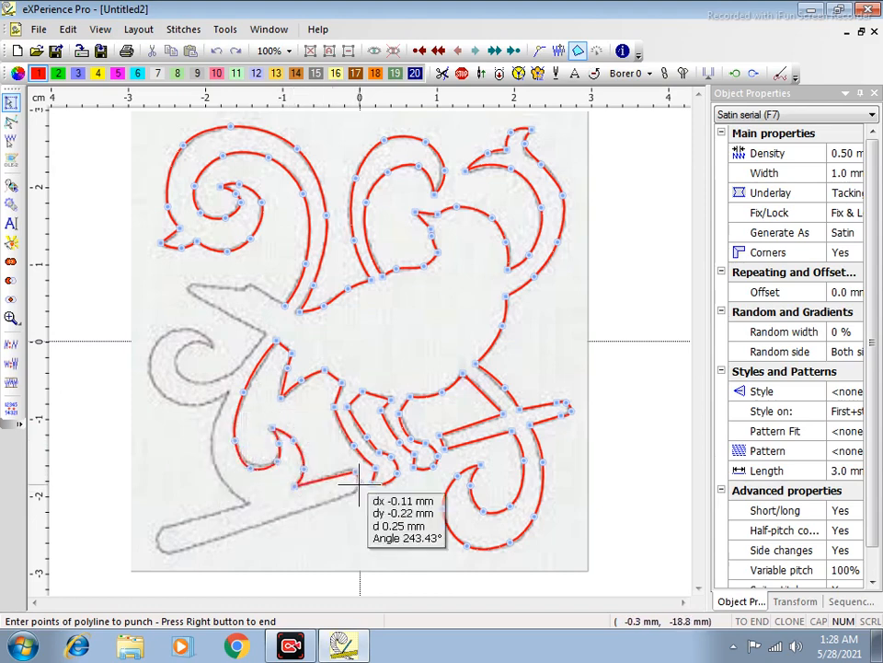
left_click(349, 496)
left_click(180, 548)
left_click(161, 550)
left_click(156, 534)
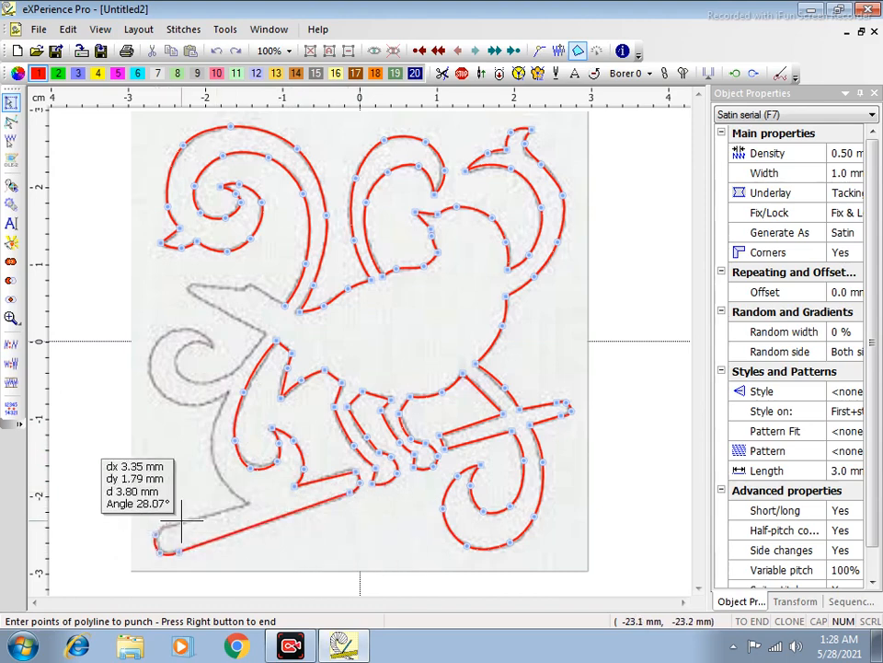
Trace the branch's upper edge and continue up the stem's outer edge to the base of the left scroll.
left_click(209, 511)
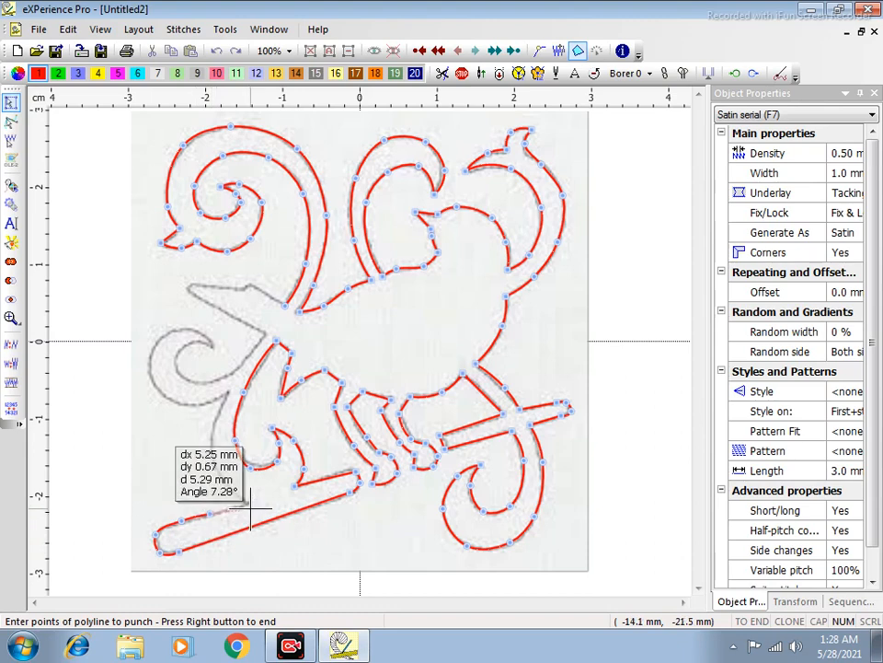
left_click(250, 504)
left_click(215, 468)
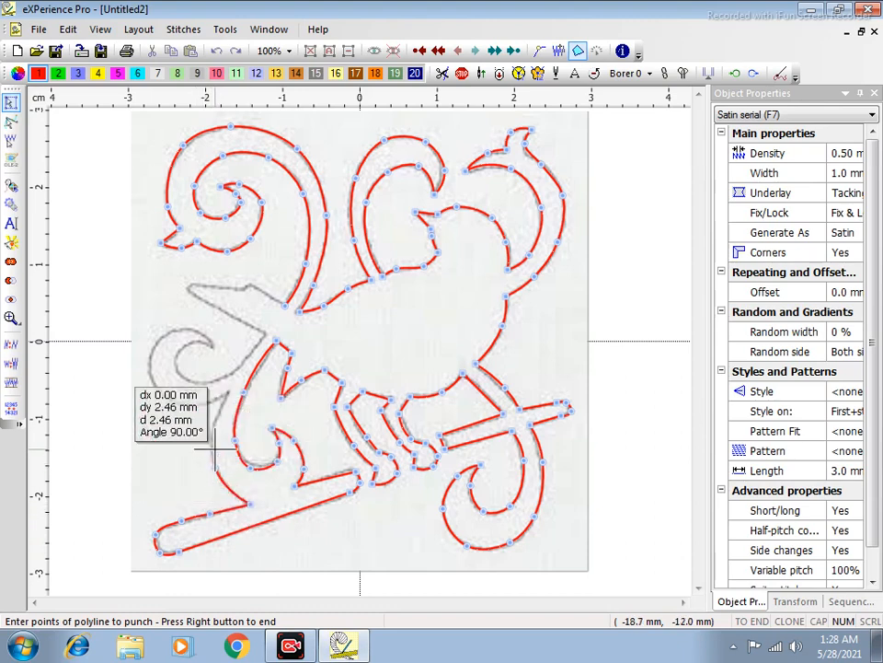
left_click(214, 426)
left_click(231, 394)
Trace the left scroll's outer curve around to its tip and back along its inner curve toward the tail.
left_click(190, 402)
left_click(155, 380)
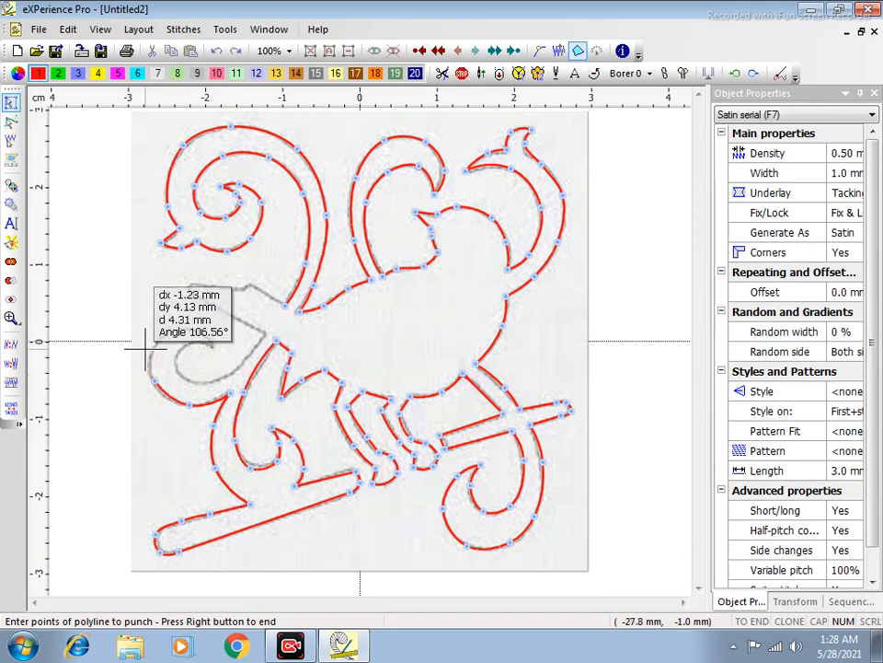
left_click(155, 347)
left_click(174, 332)
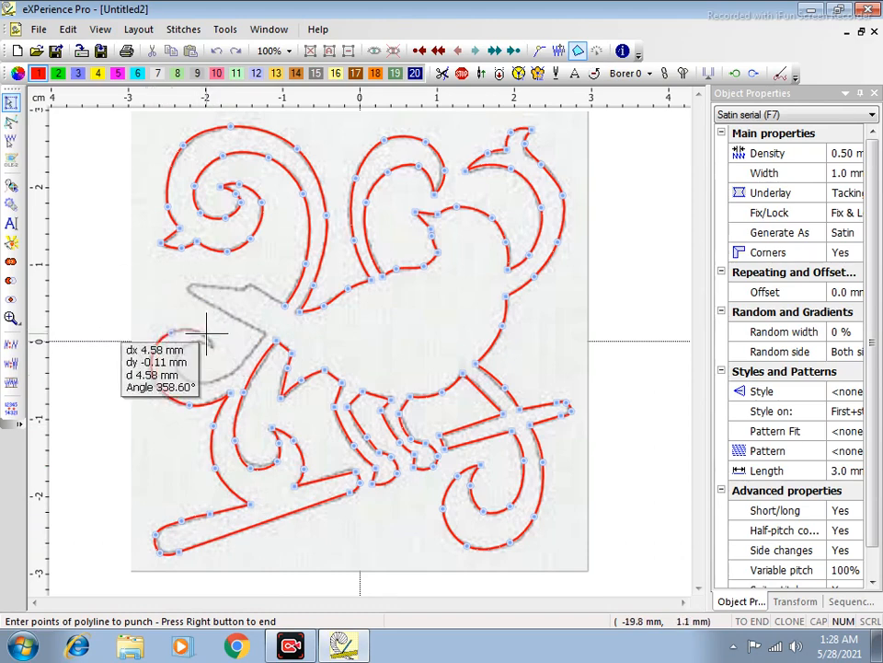
left_click(204, 332)
left_click(219, 348)
left_click(186, 343)
left_click(174, 364)
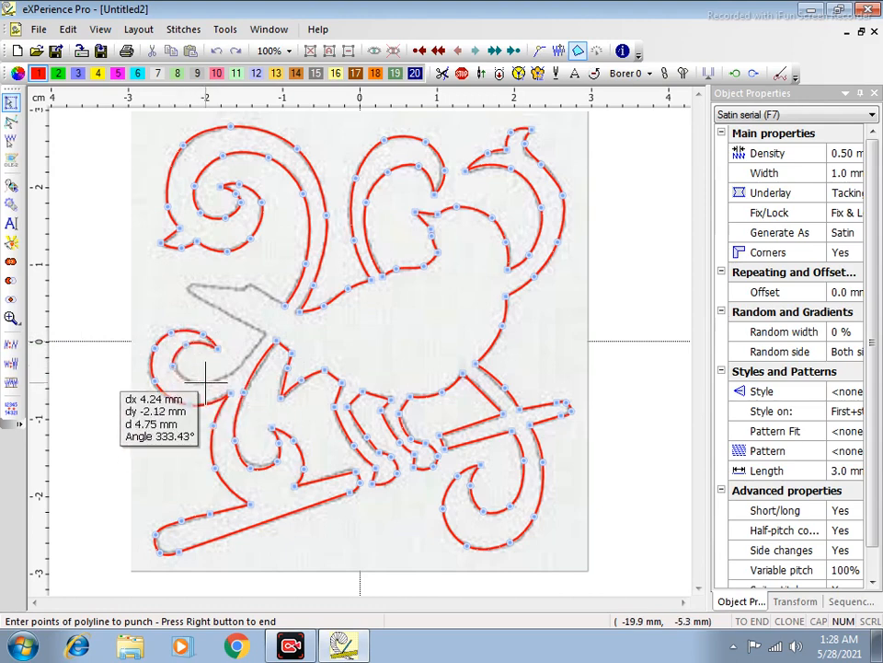
left_click(206, 384)
left_click(247, 366)
Trace both edges of the bird's tail back to the starting point and finish the outline as a Satin serial object.
left_click(265, 332)
left_click(197, 294)
left_click(194, 287)
left_click(213, 287)
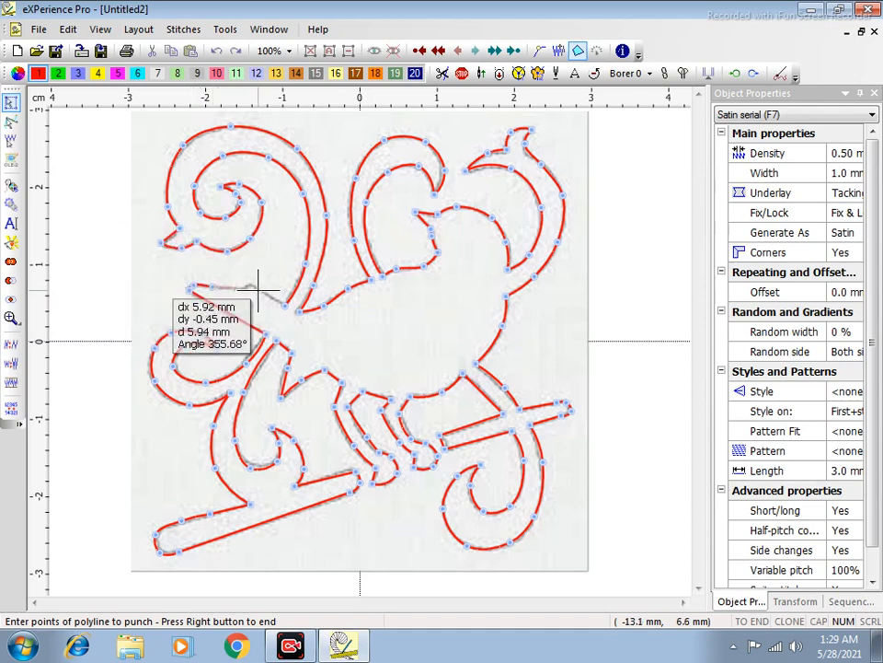
left_click(242, 290)
left_click(248, 287)
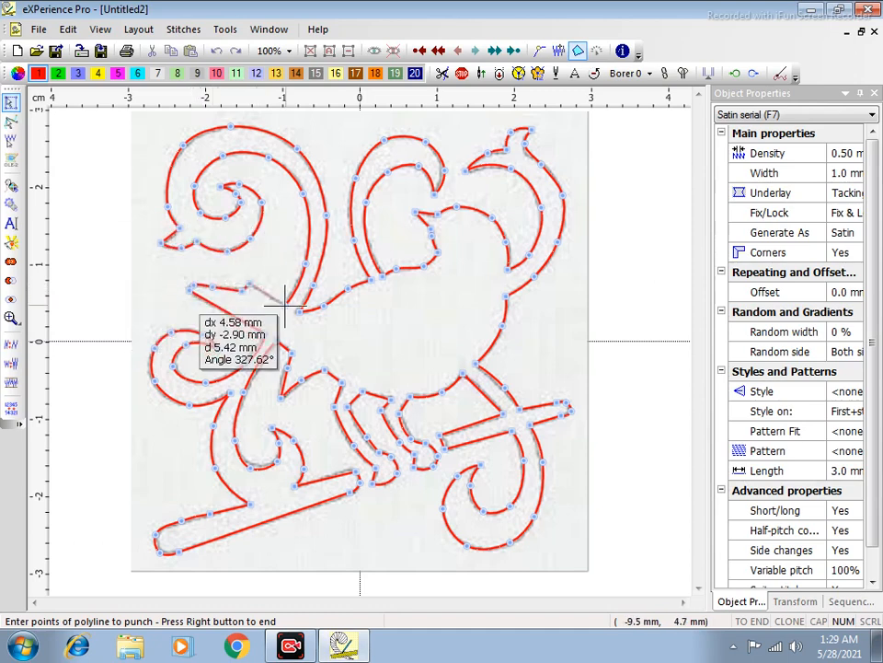
right_click(161, 304)
right_click(160, 303)
right_click(134, 313)
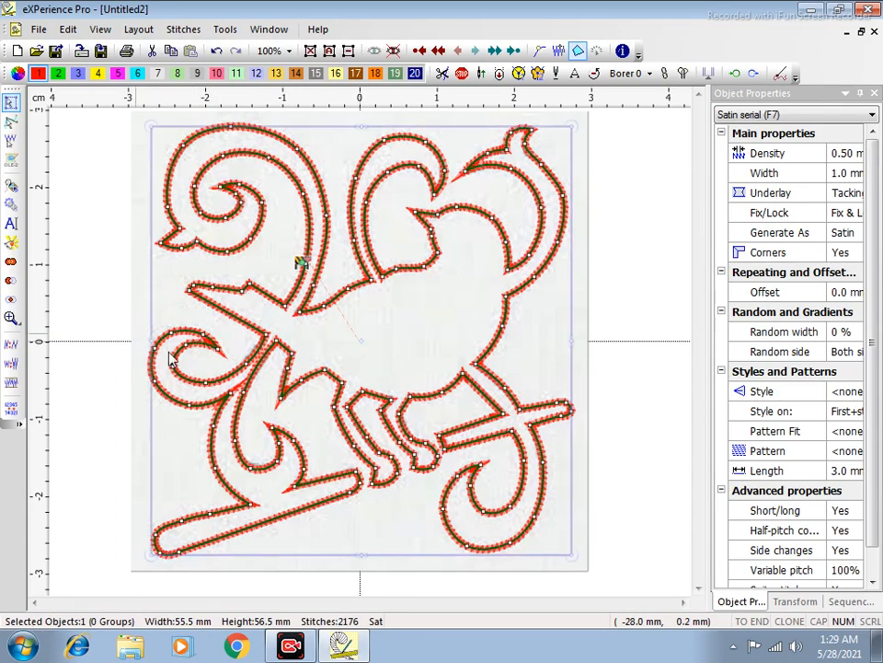
Inspect the satin outline close up around the bird's breast and as a whole design without the backdrop.
left_click(617, 325)
key("z")
left_click_drag(416, 290, 536, 405)
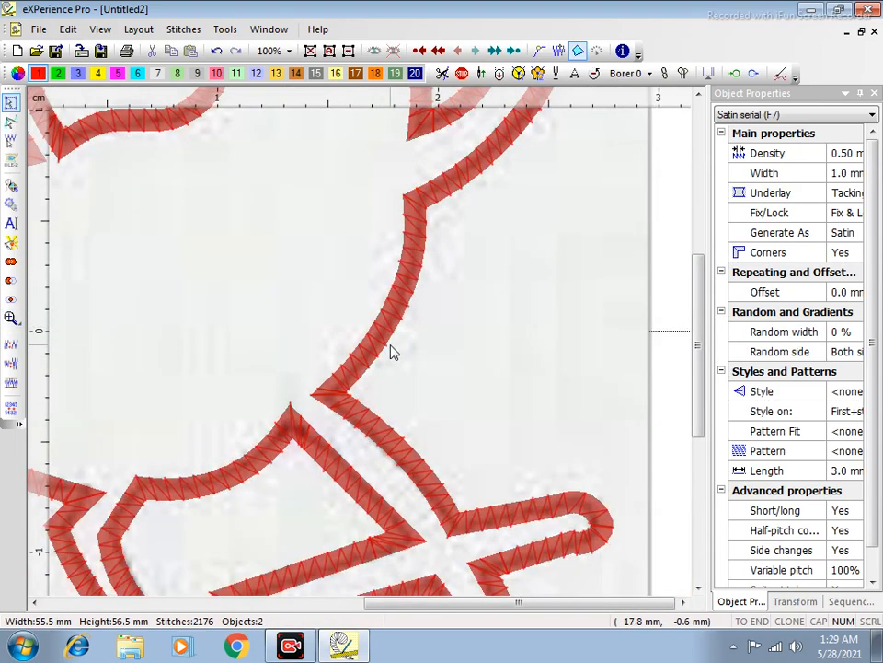
scroll(460, 382, "down", 5)
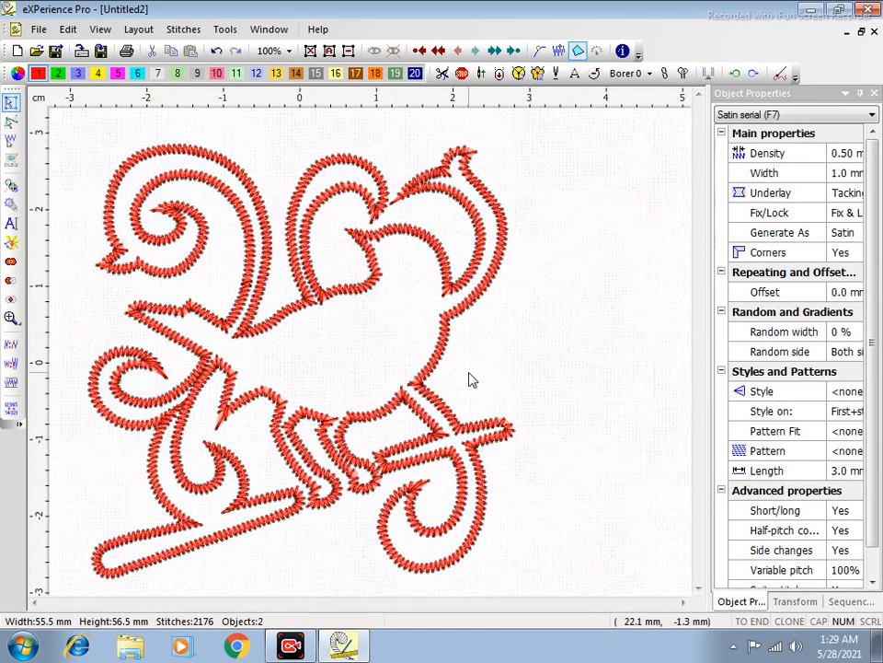
scroll(423, 308, "down", 1)
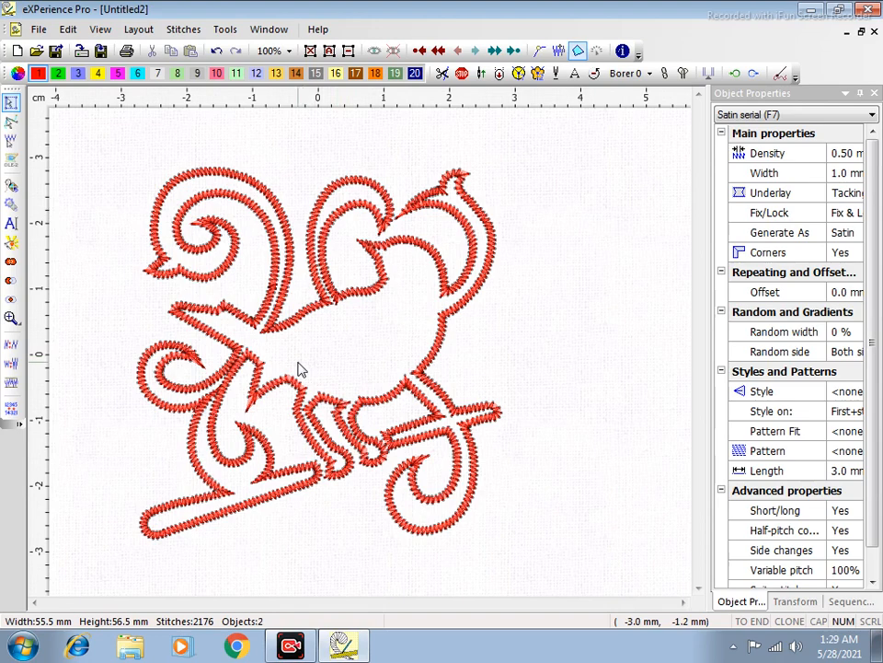
Copy the satin bird outline and paste a duplicate in the same place.
left_click(330, 291)
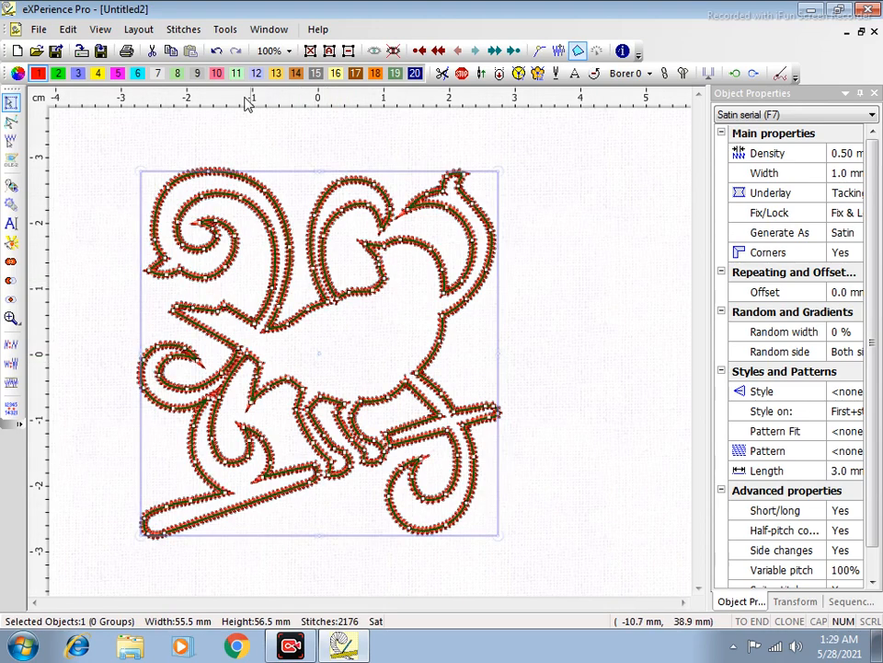
left_click(171, 52)
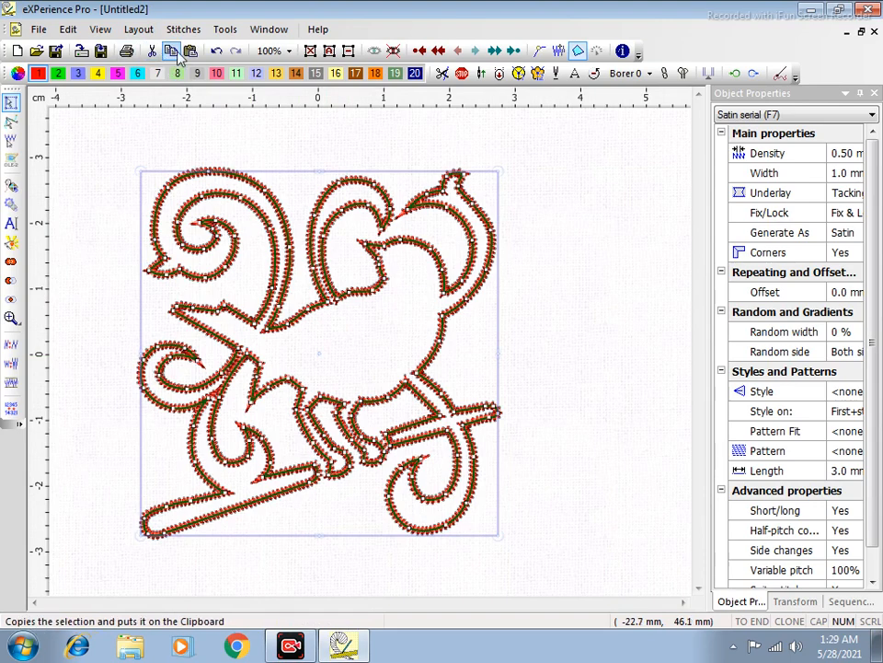
left_click(190, 51)
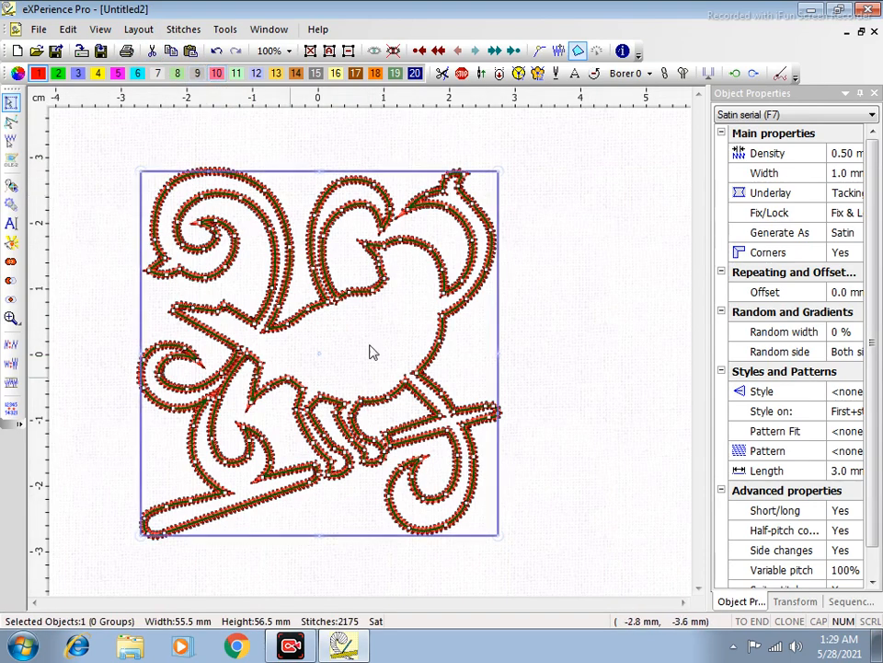
Move the pasted outline aside to check the duplicate, and undo that move.
mouse_move(309, 312)
left_mouse_down()
mouse_move(343, 321)
mouse_move(559, 311)
left_mouse_up()
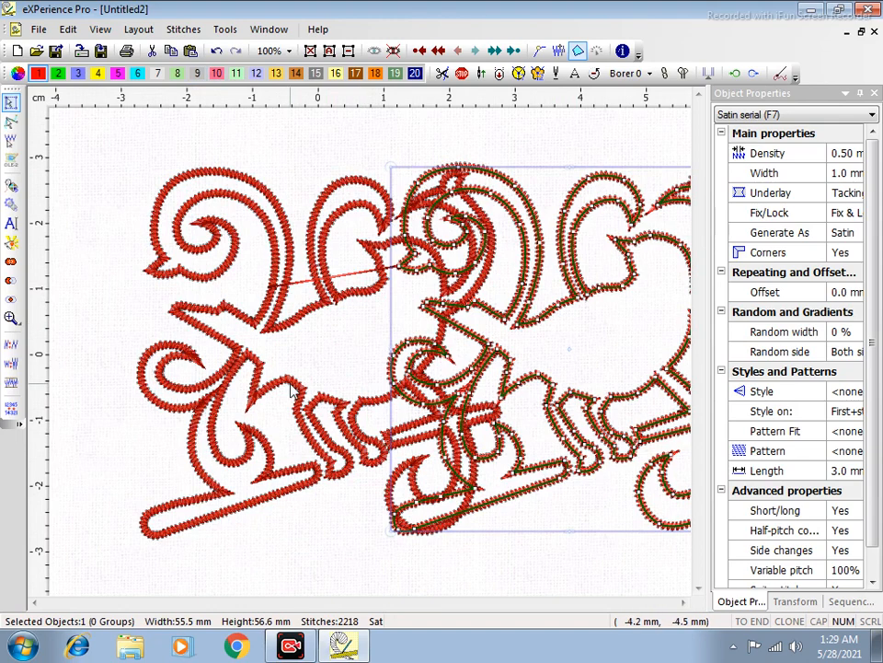
key("ctrl+z")
left_click(615, 459)
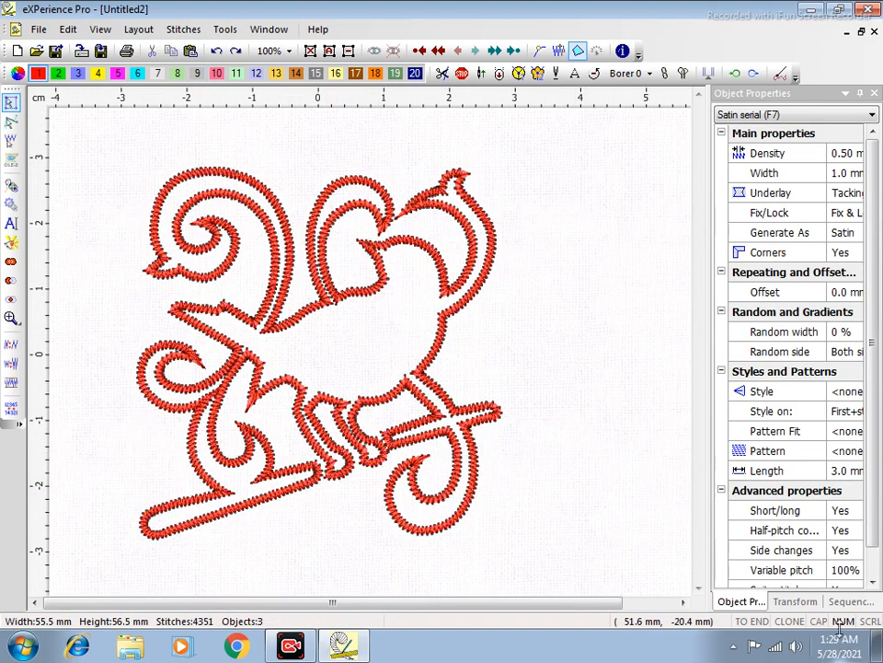
Select the first outline in the Sequence Manager and change its stitch type to Step.
left_click(854, 600)
left_click(776, 361)
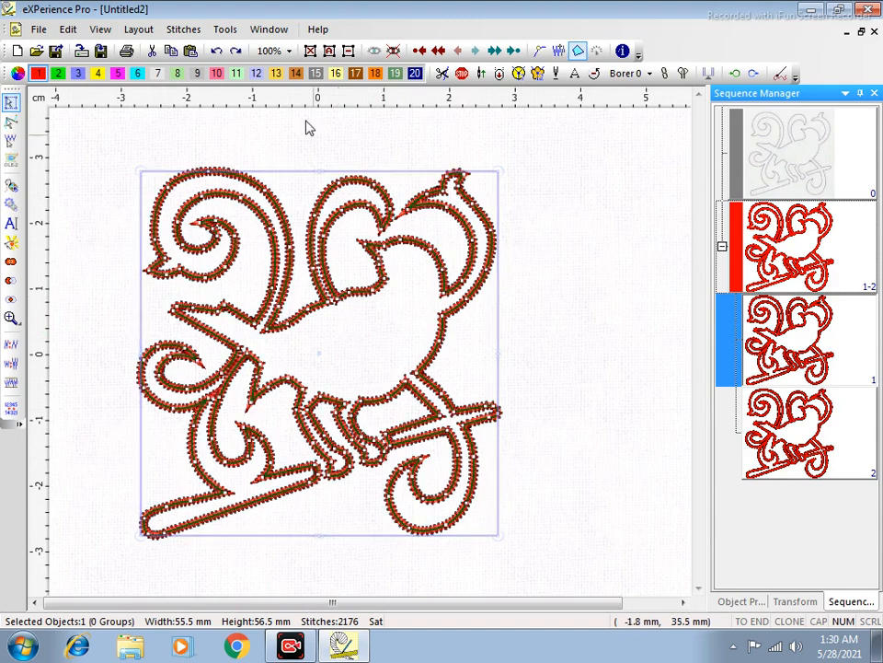
right_click(286, 230)
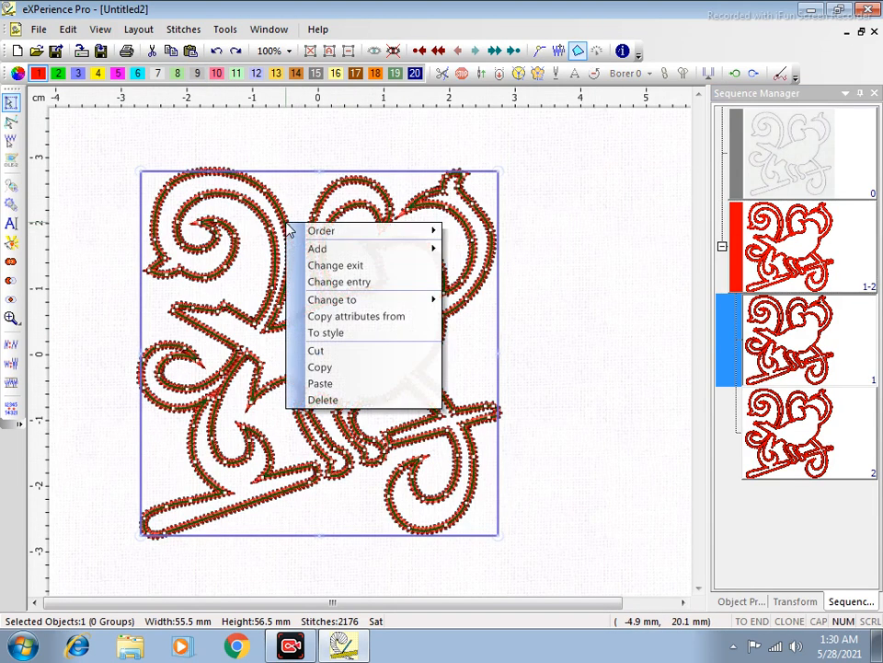
mouse_move(313, 300)
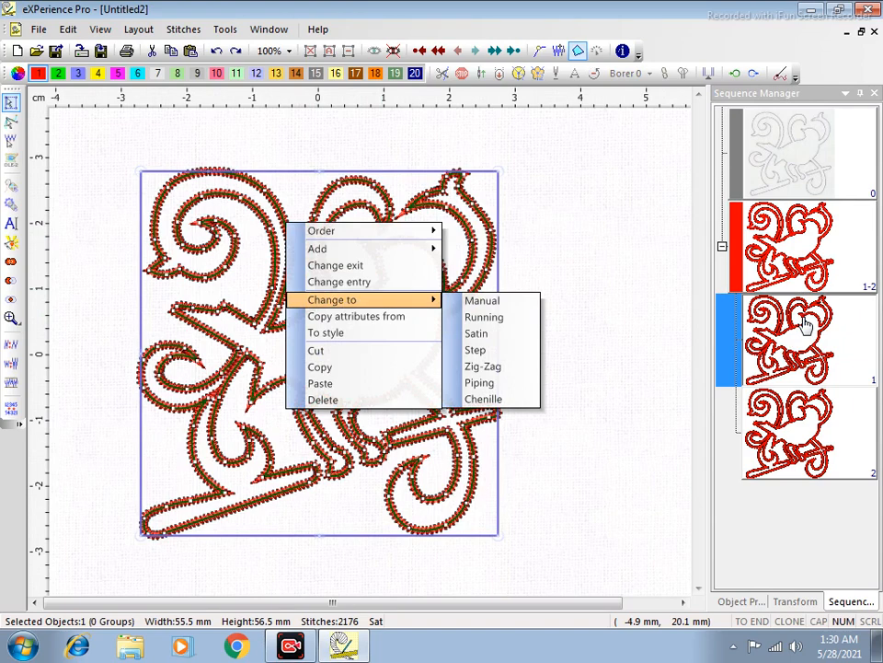
left_click(470, 357)
left_click(591, 301)
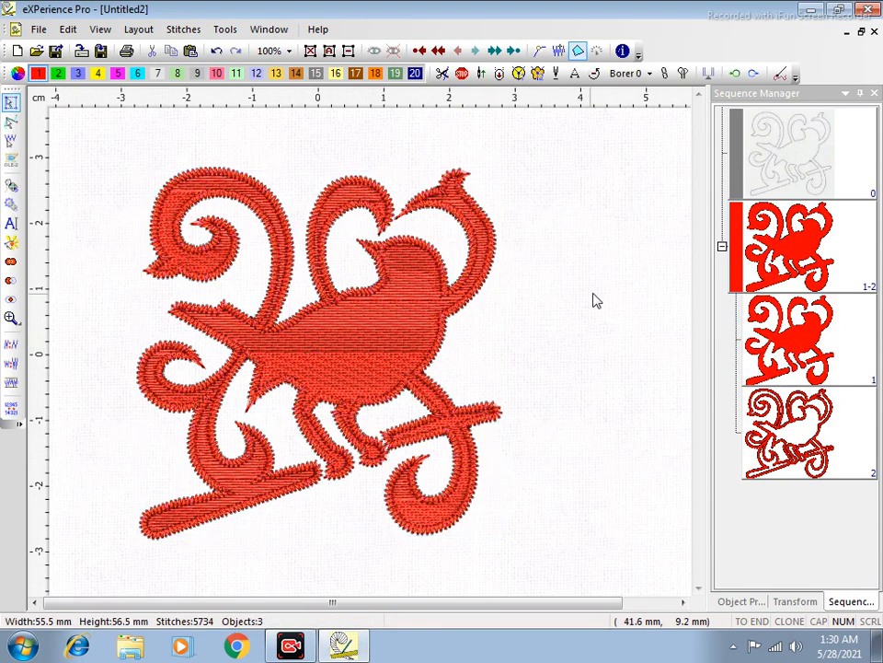
Recolor the bird's Step fill with magenta thread color 5.
left_click(278, 265)
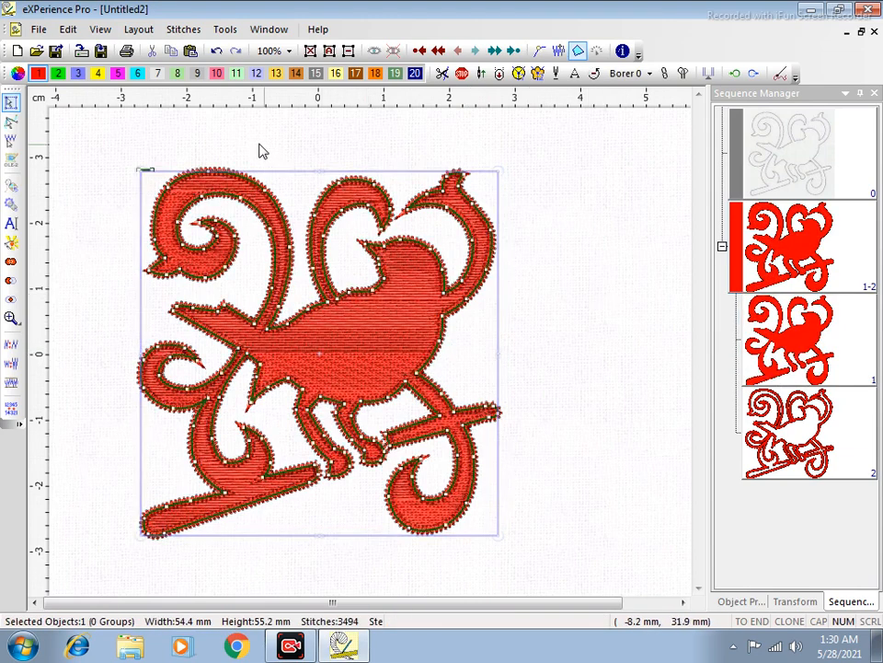
left_click(119, 74)
left_click(83, 182)
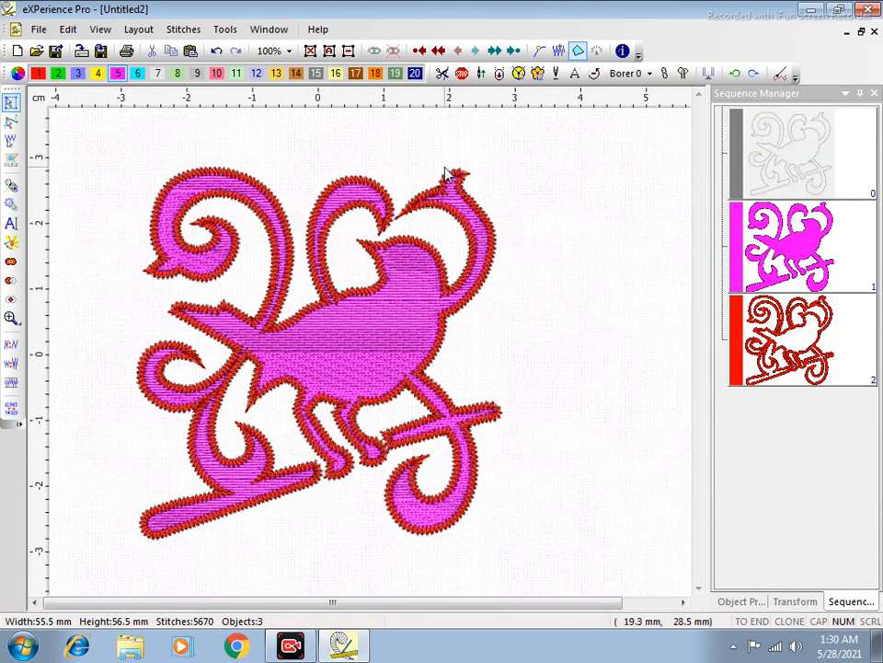